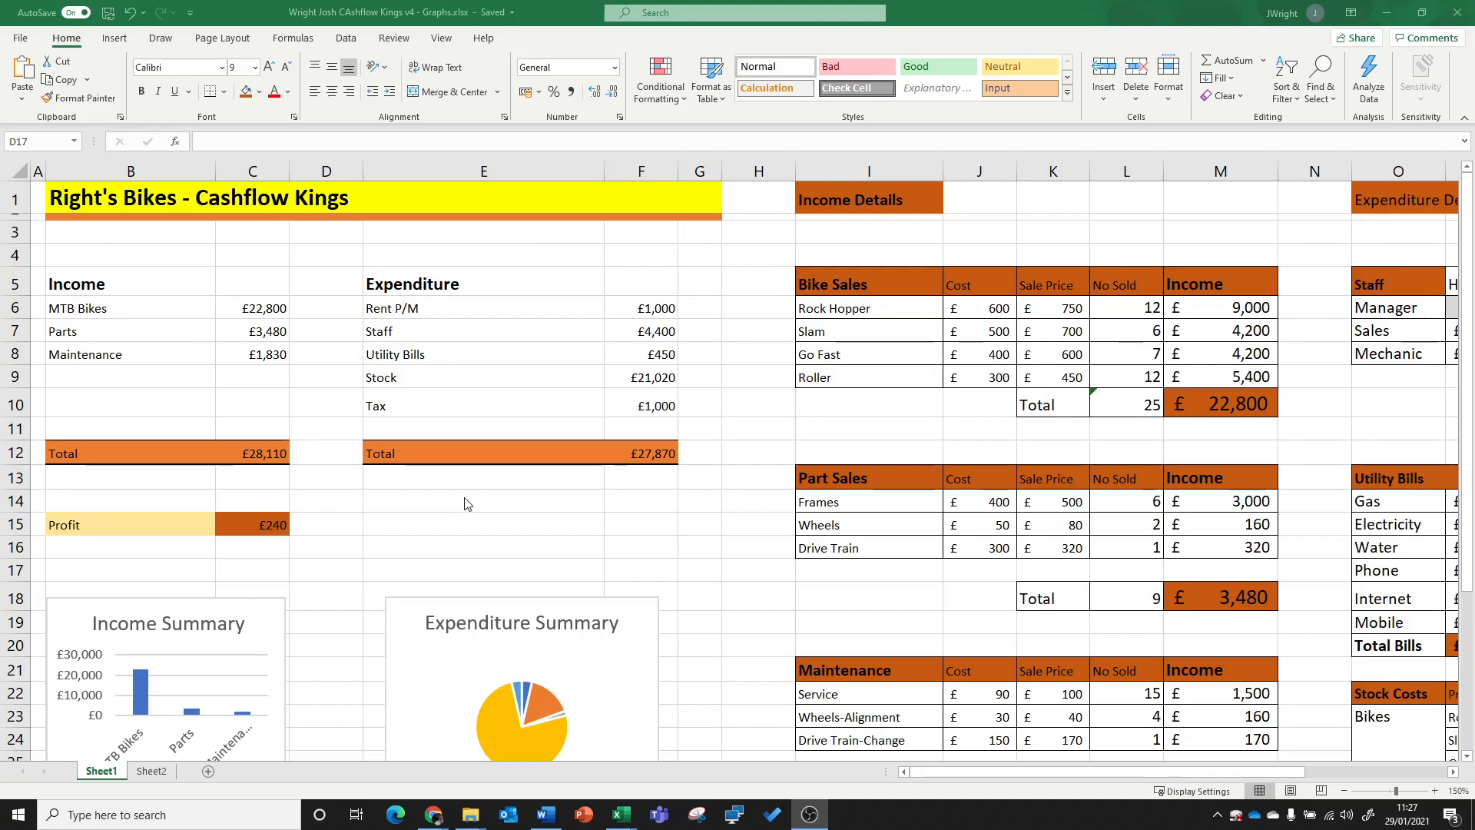
pyautogui.click(503, 508)
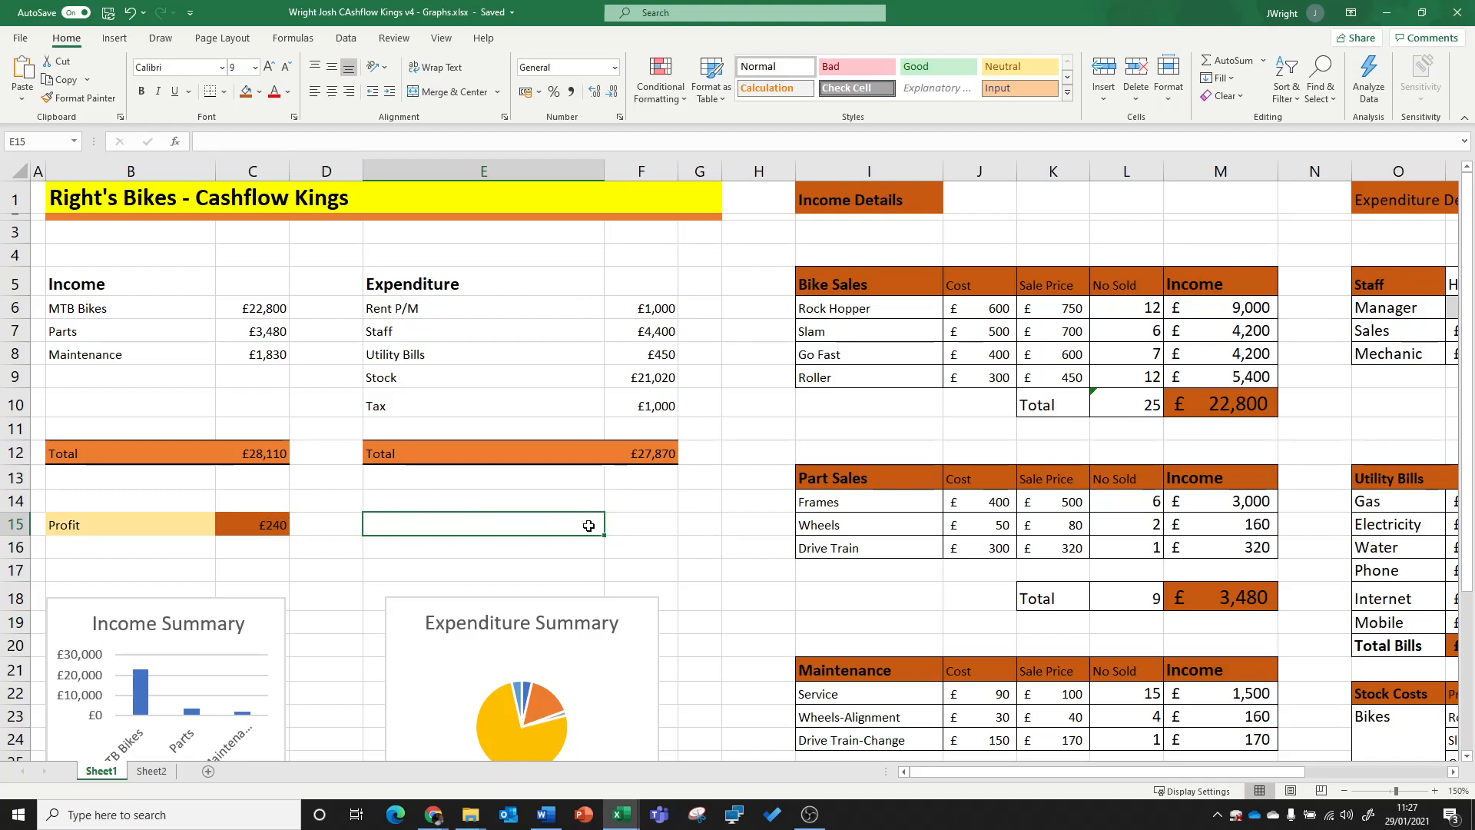
pyautogui.click(640, 518)
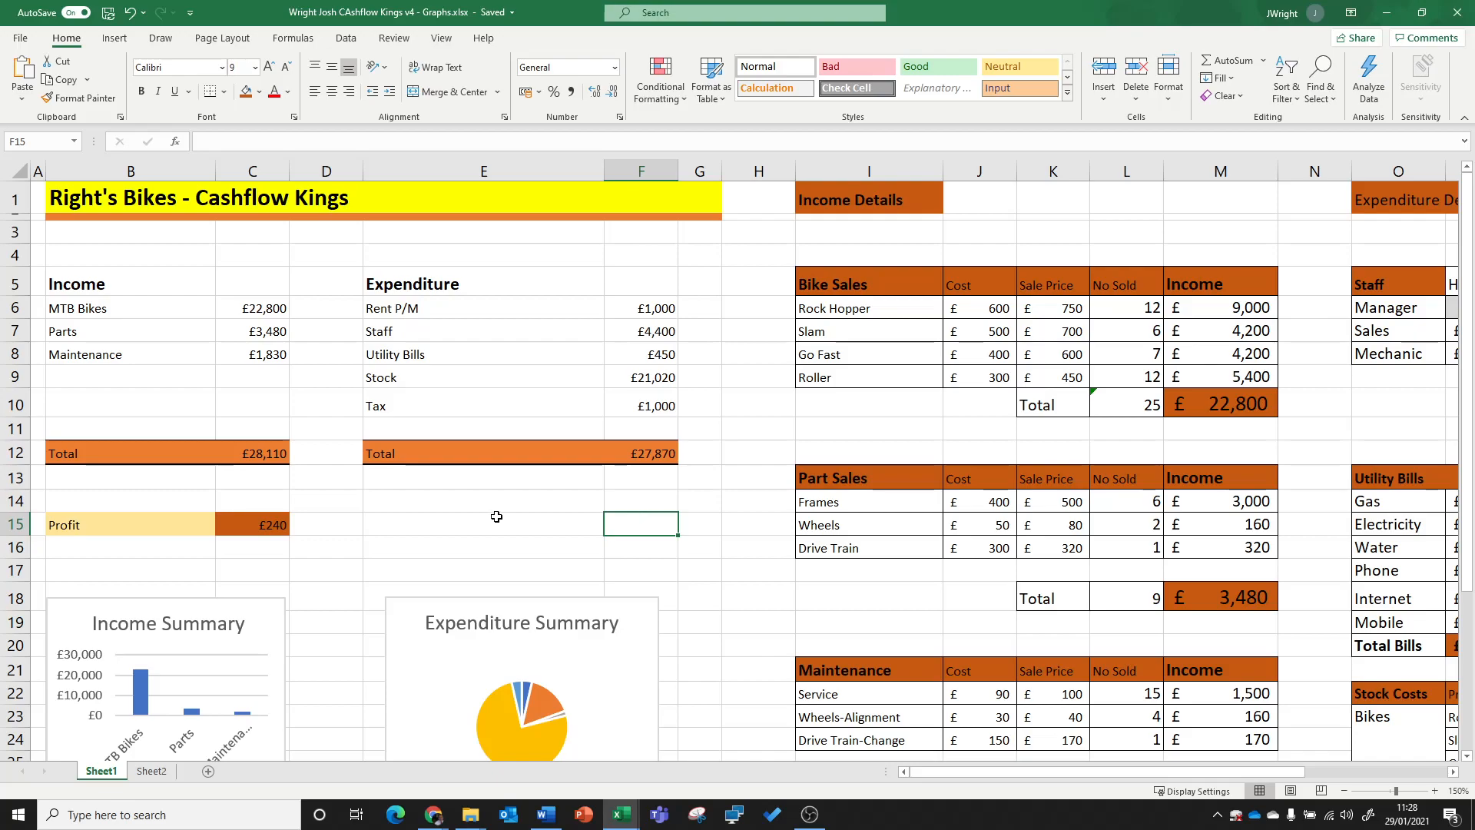
pyautogui.click(129, 552)
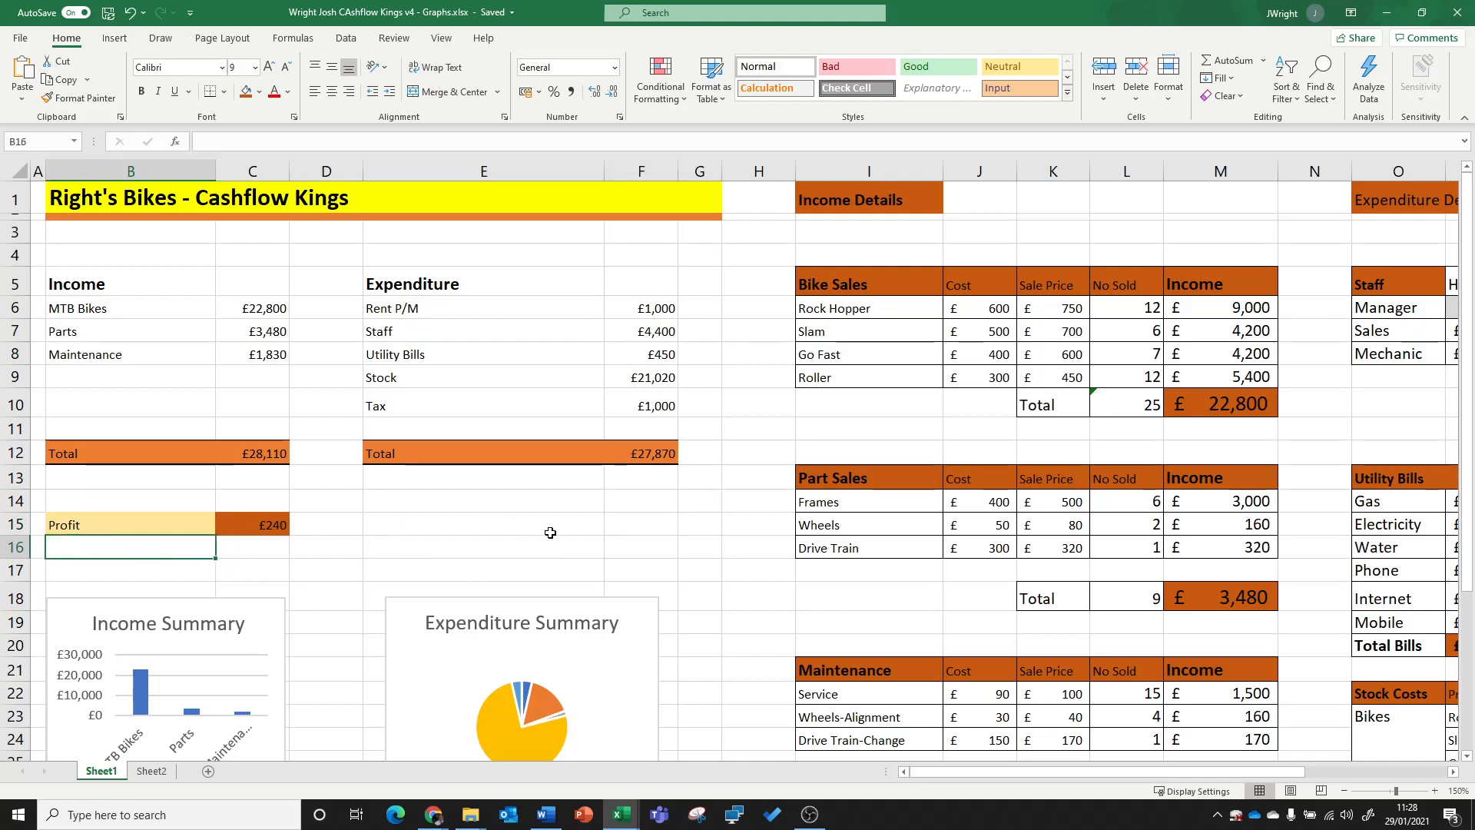
pyautogui.scroll(-1, 548, 522)
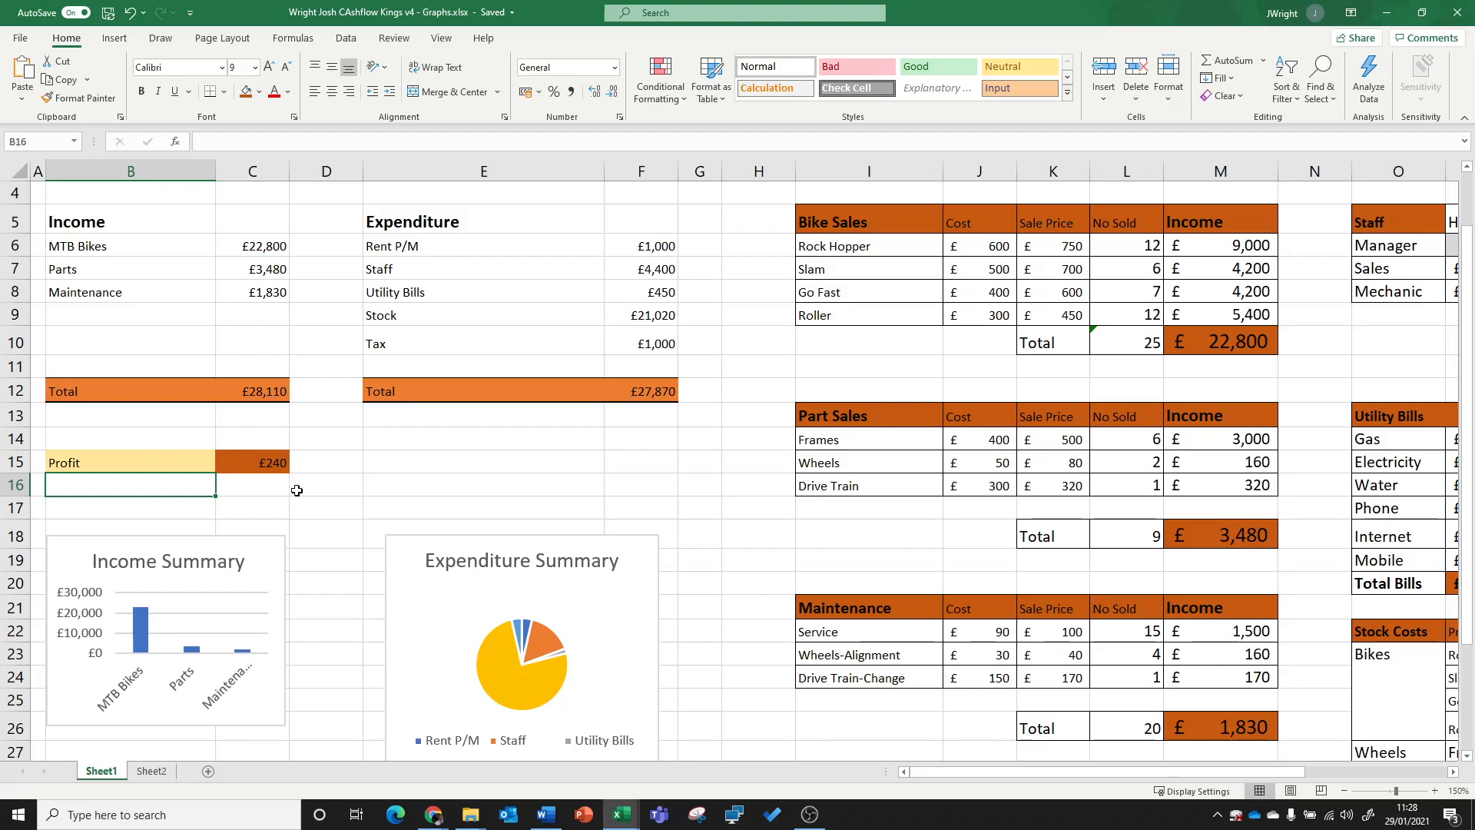
pyautogui.click(285, 462)
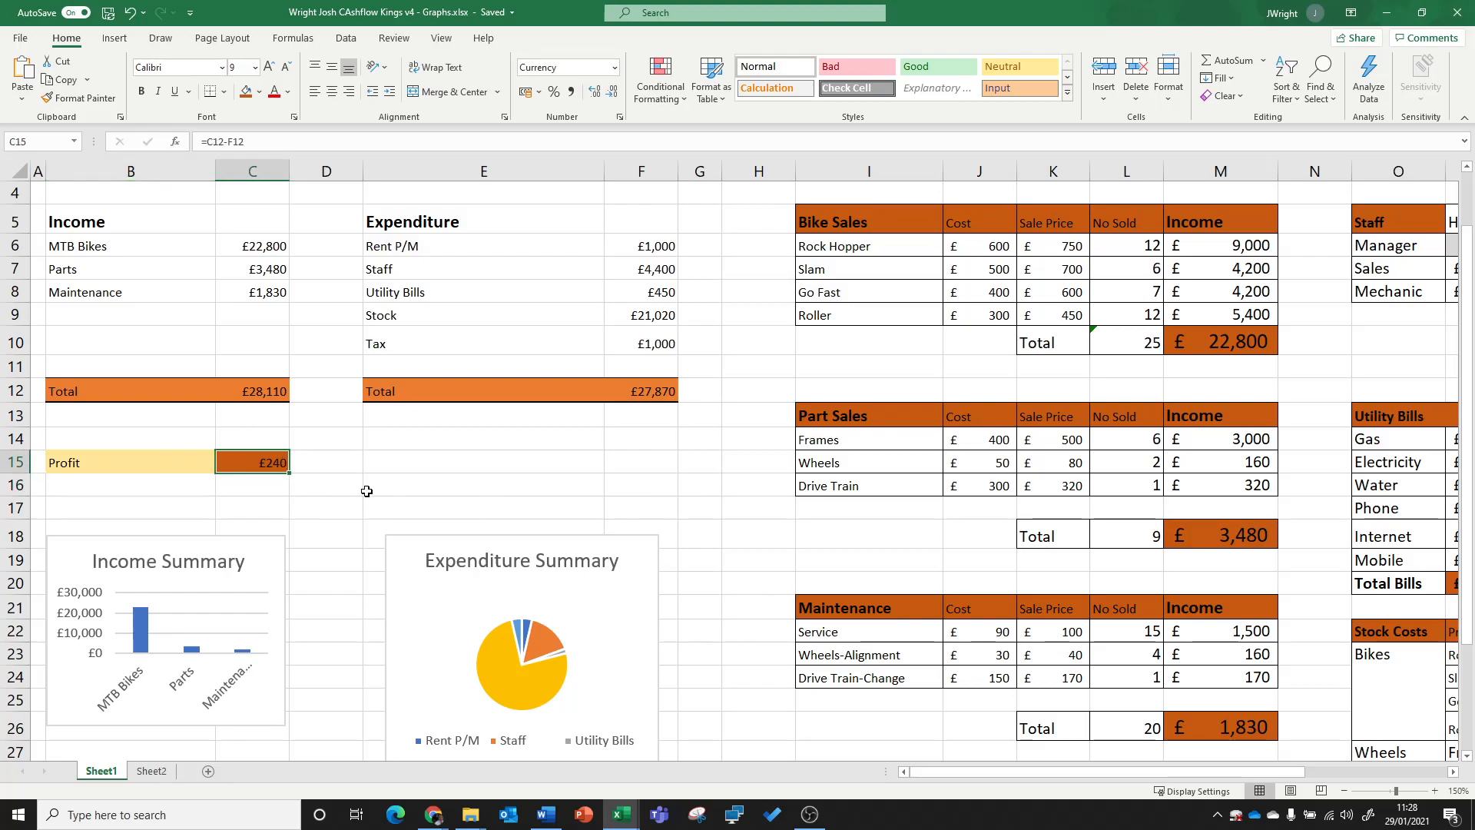
pyautogui.click(176, 508)
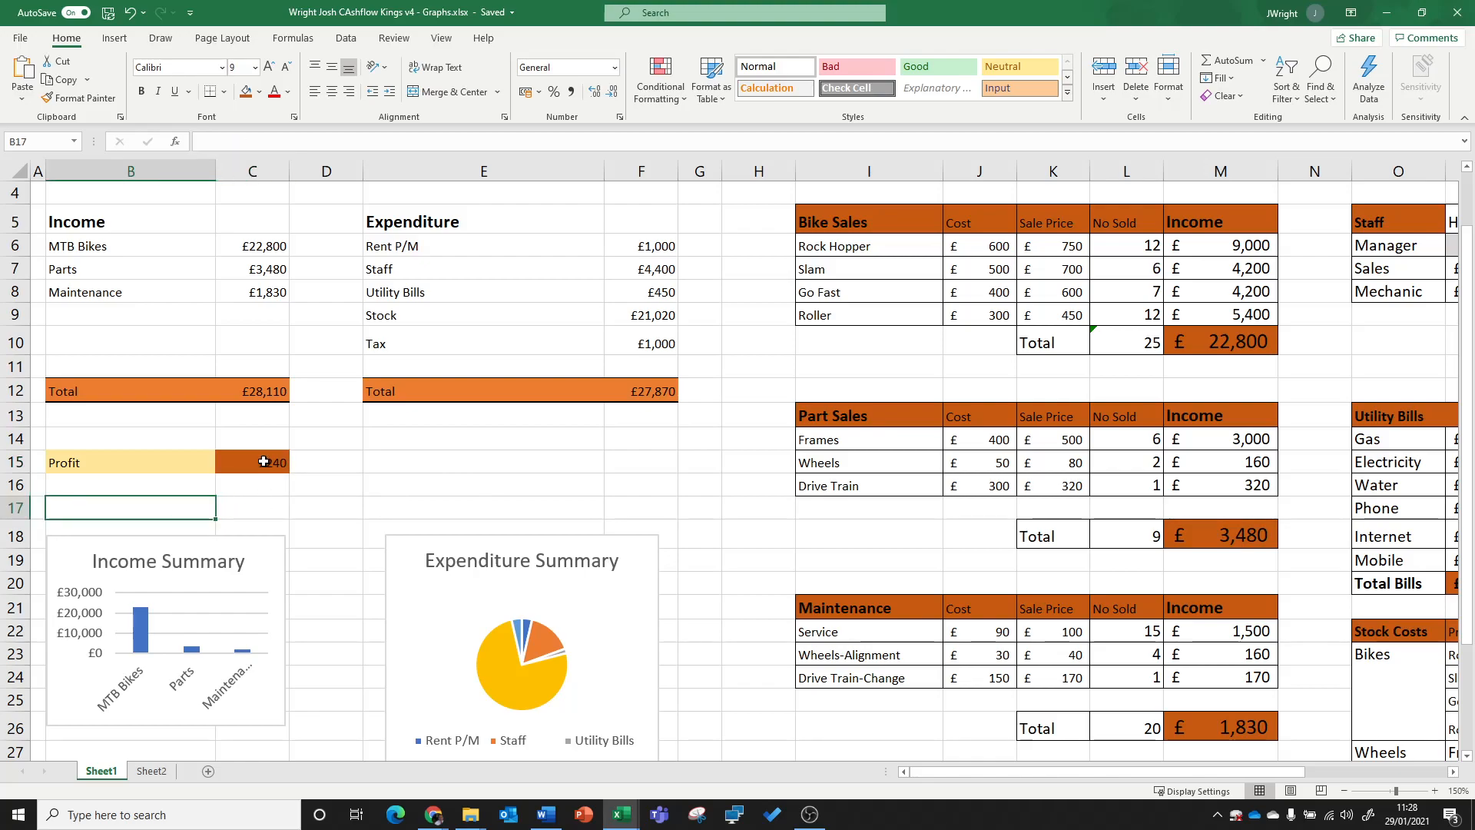
pyautogui.click(263, 461)
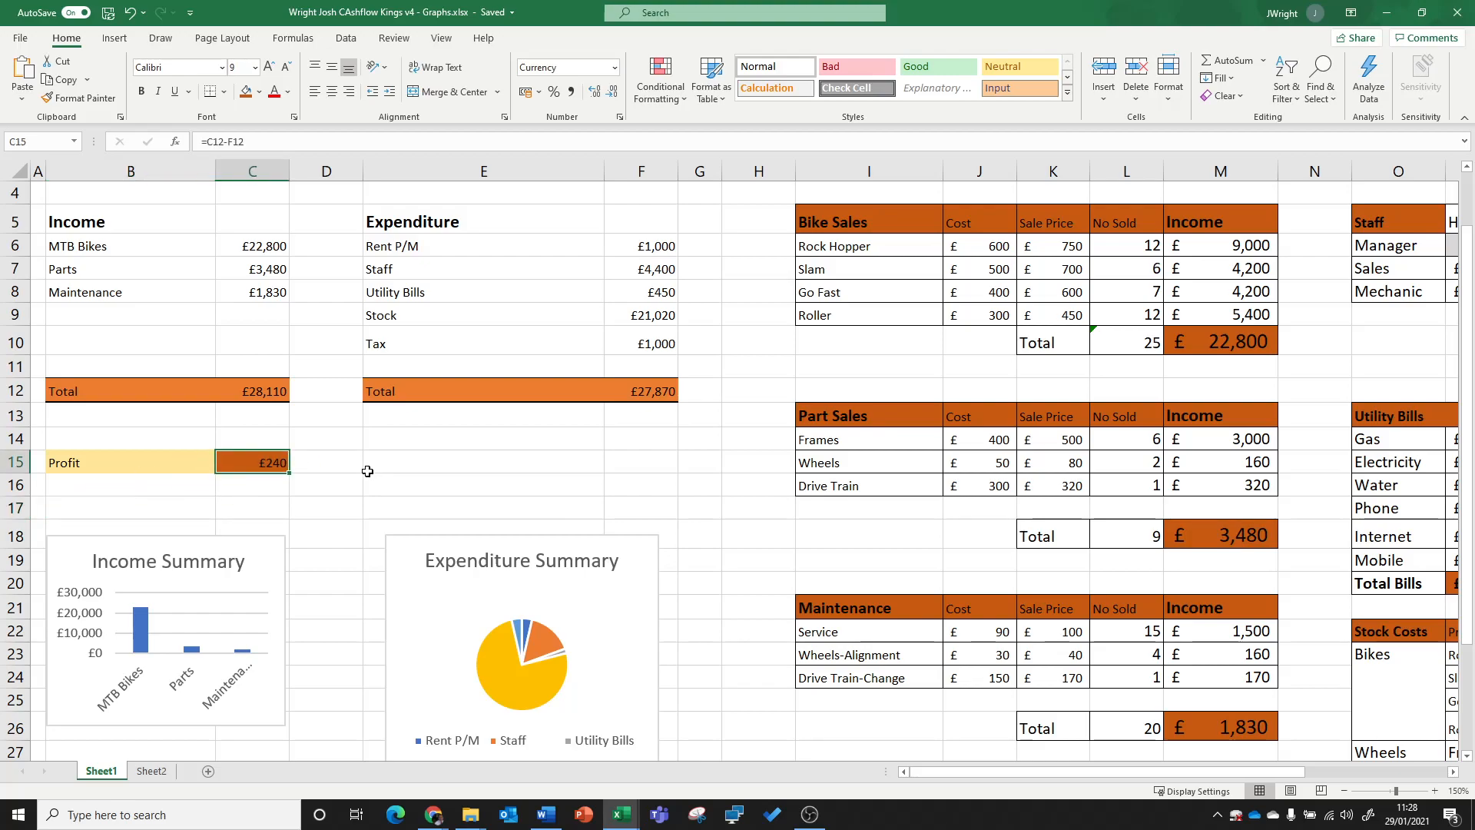
# Step: Enter the label "The Business is:" in cell B17, below the Profit row, and right-align it
pyautogui.click(206, 507)
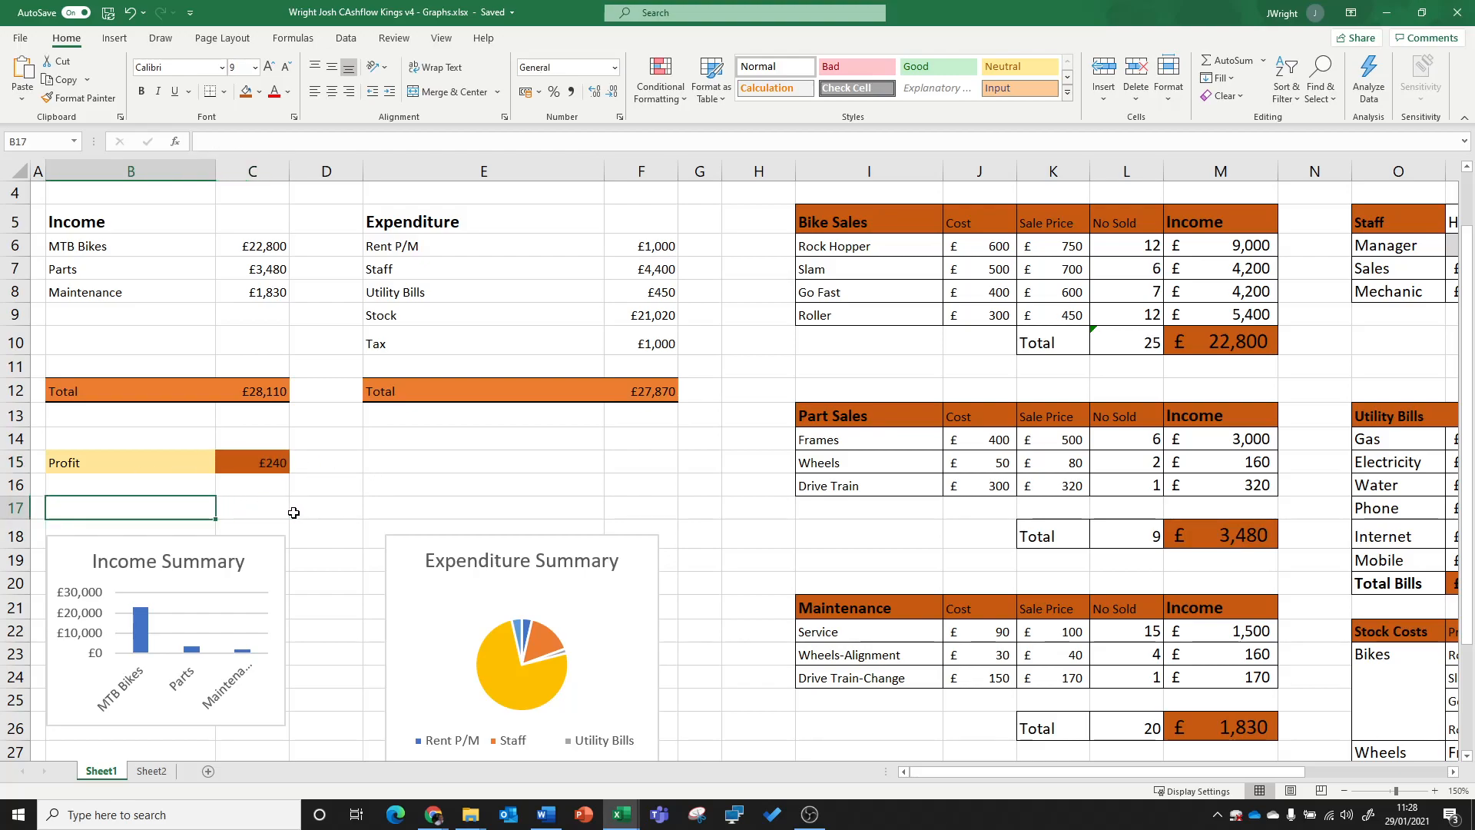
pyautogui.write('This ')
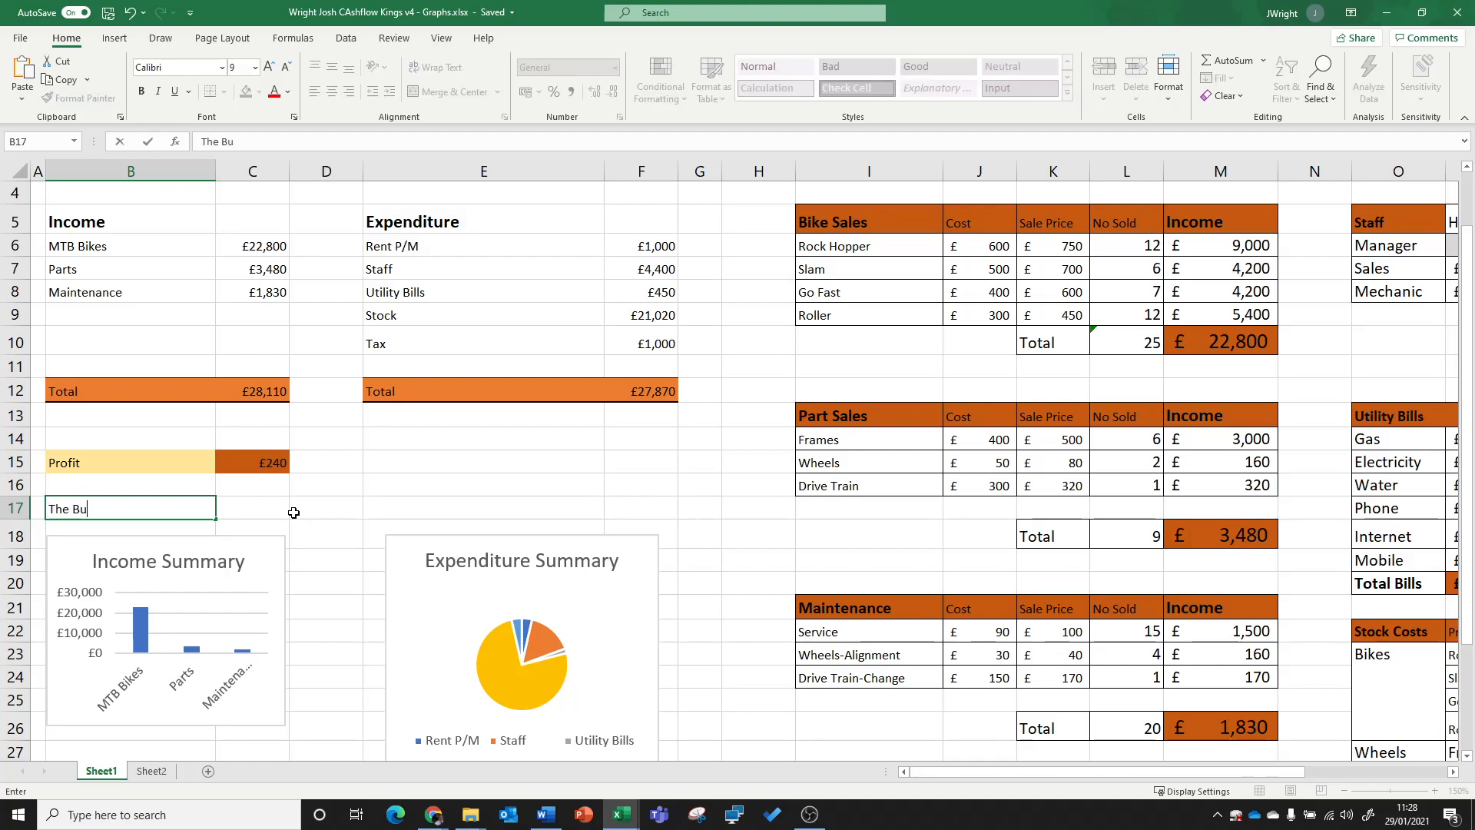
pyautogui.write('e')
pyautogui.click(302, 515)
pyautogui.click(170, 509)
pyautogui.click(344, 94)
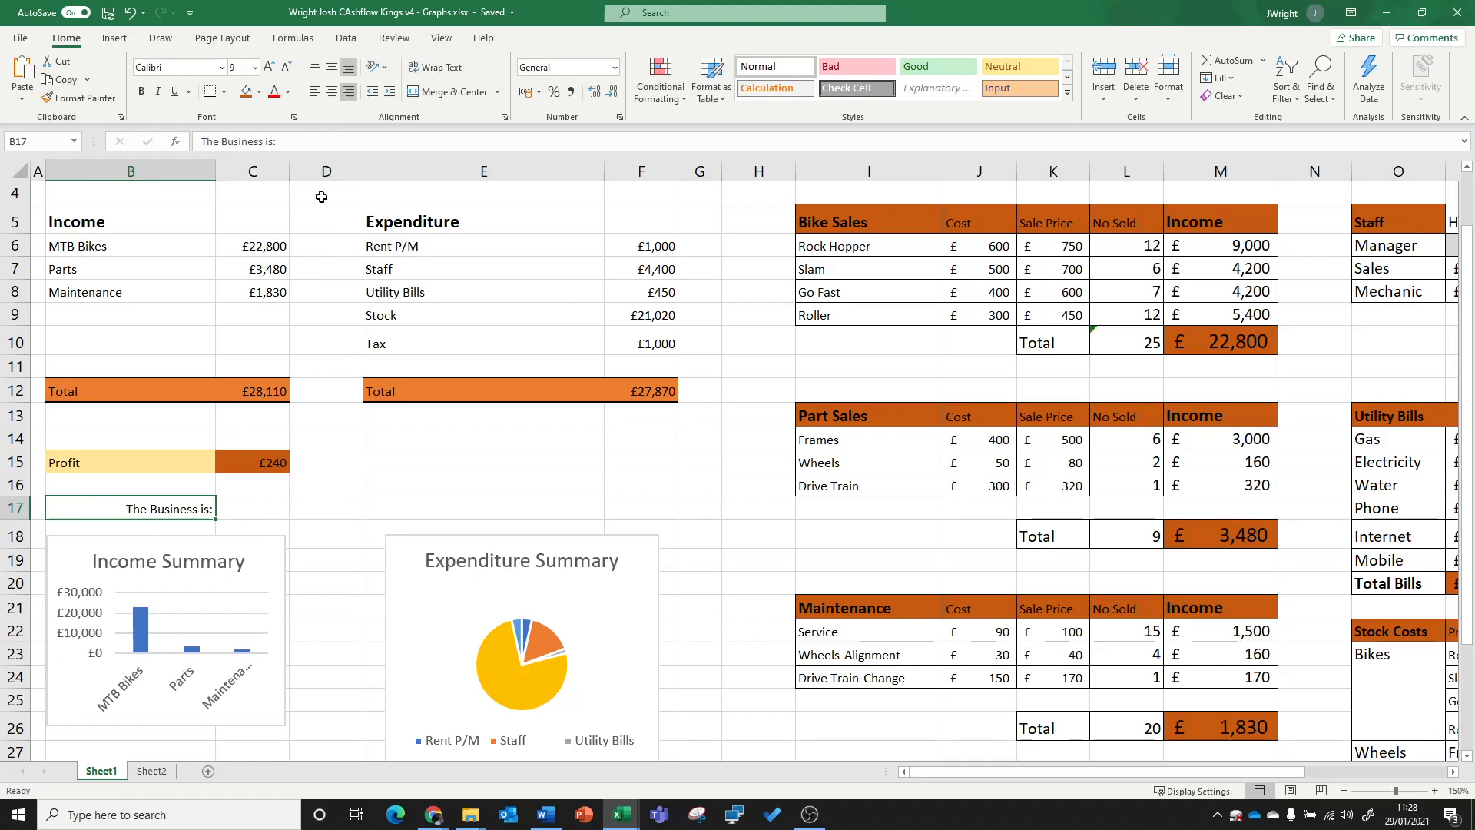
# Step: Change the label in cell B17 to read "The Business is making:"
pyautogui.click(315, 503)
pyautogui.click(275, 508)
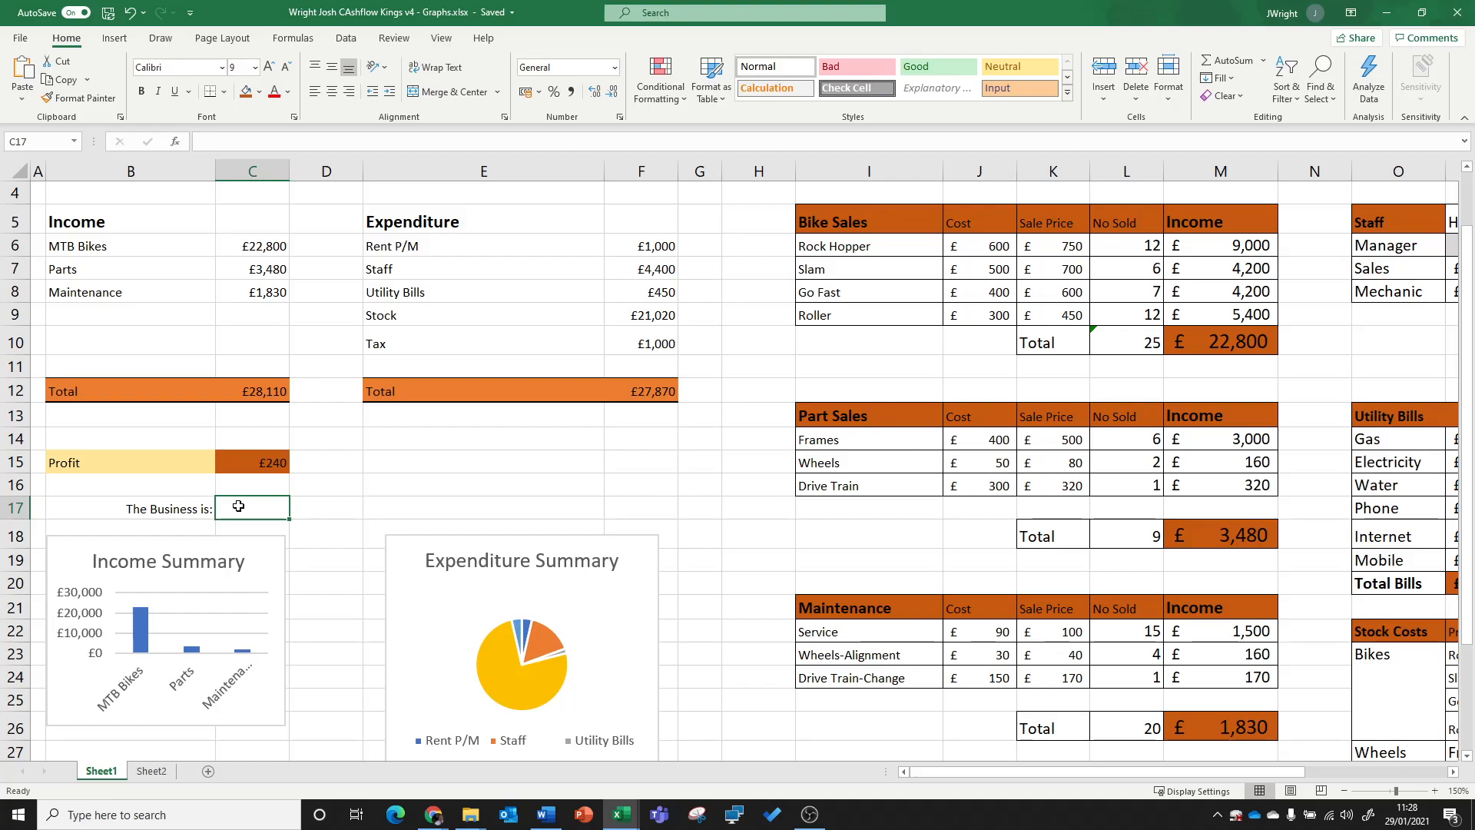
pyautogui.click(192, 508)
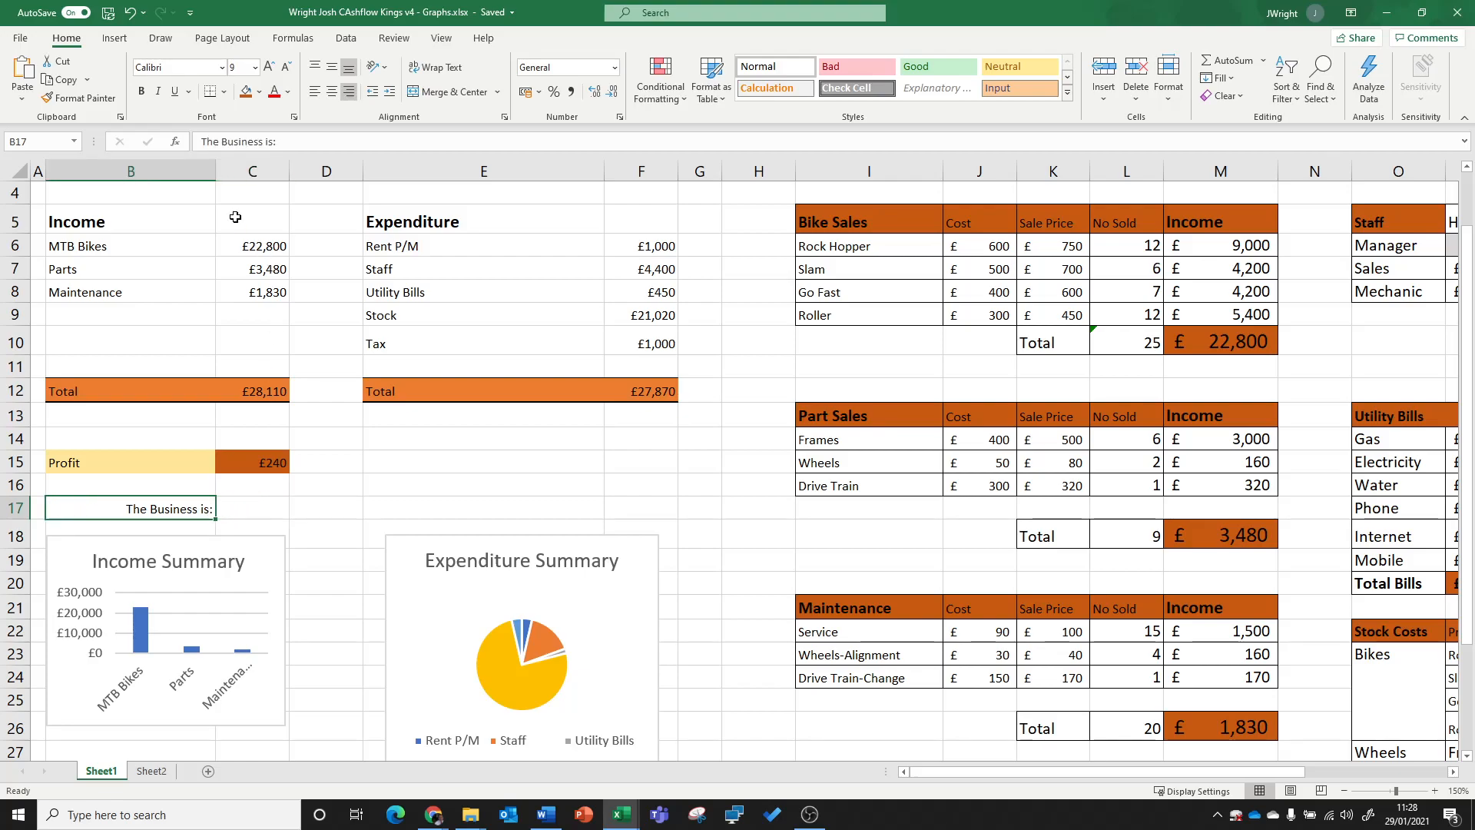
pyautogui.click(271, 141)
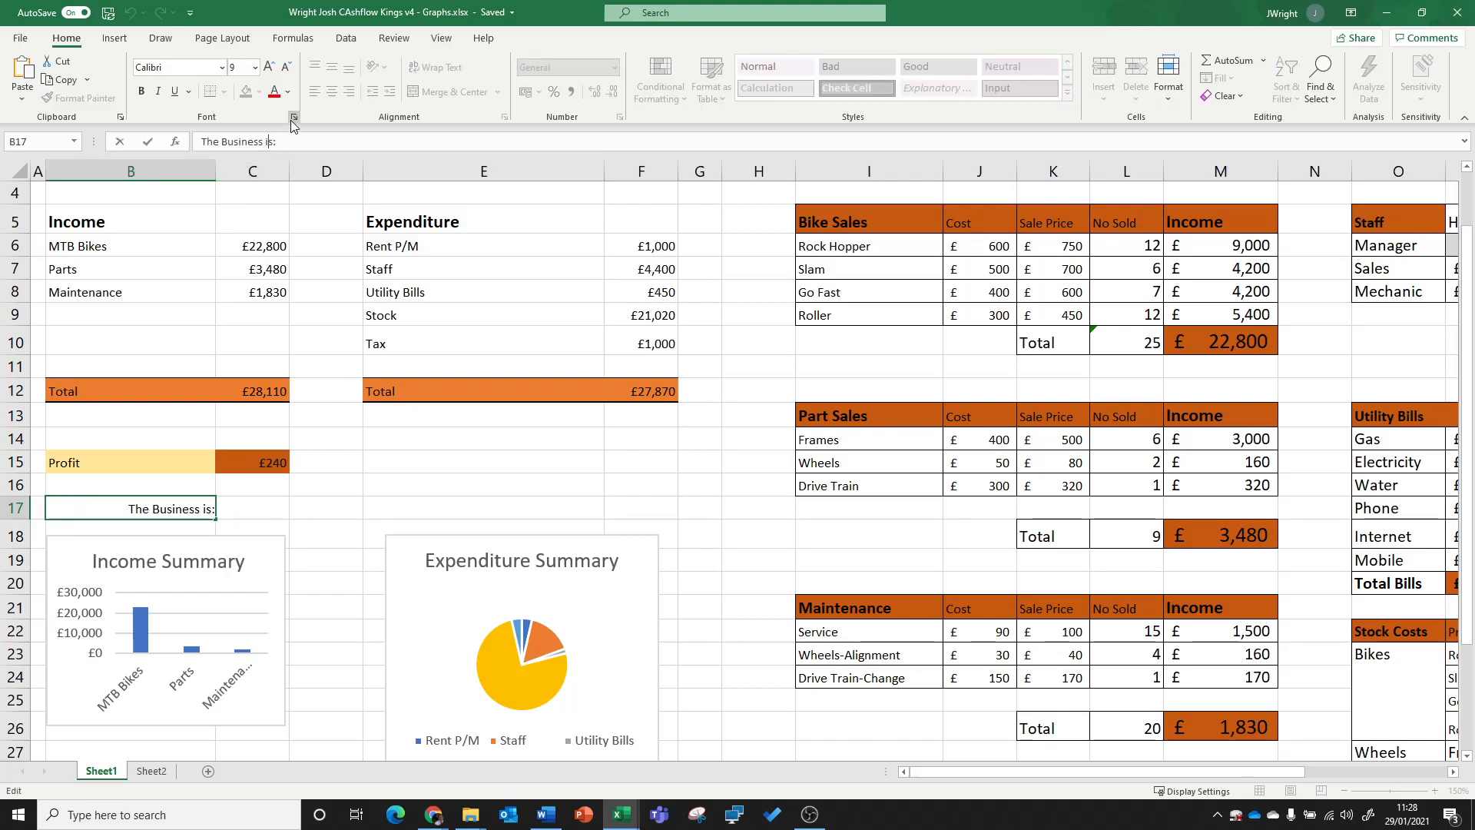
pyautogui.write('making')
pyautogui.hotkey('ctrl', 'Return')
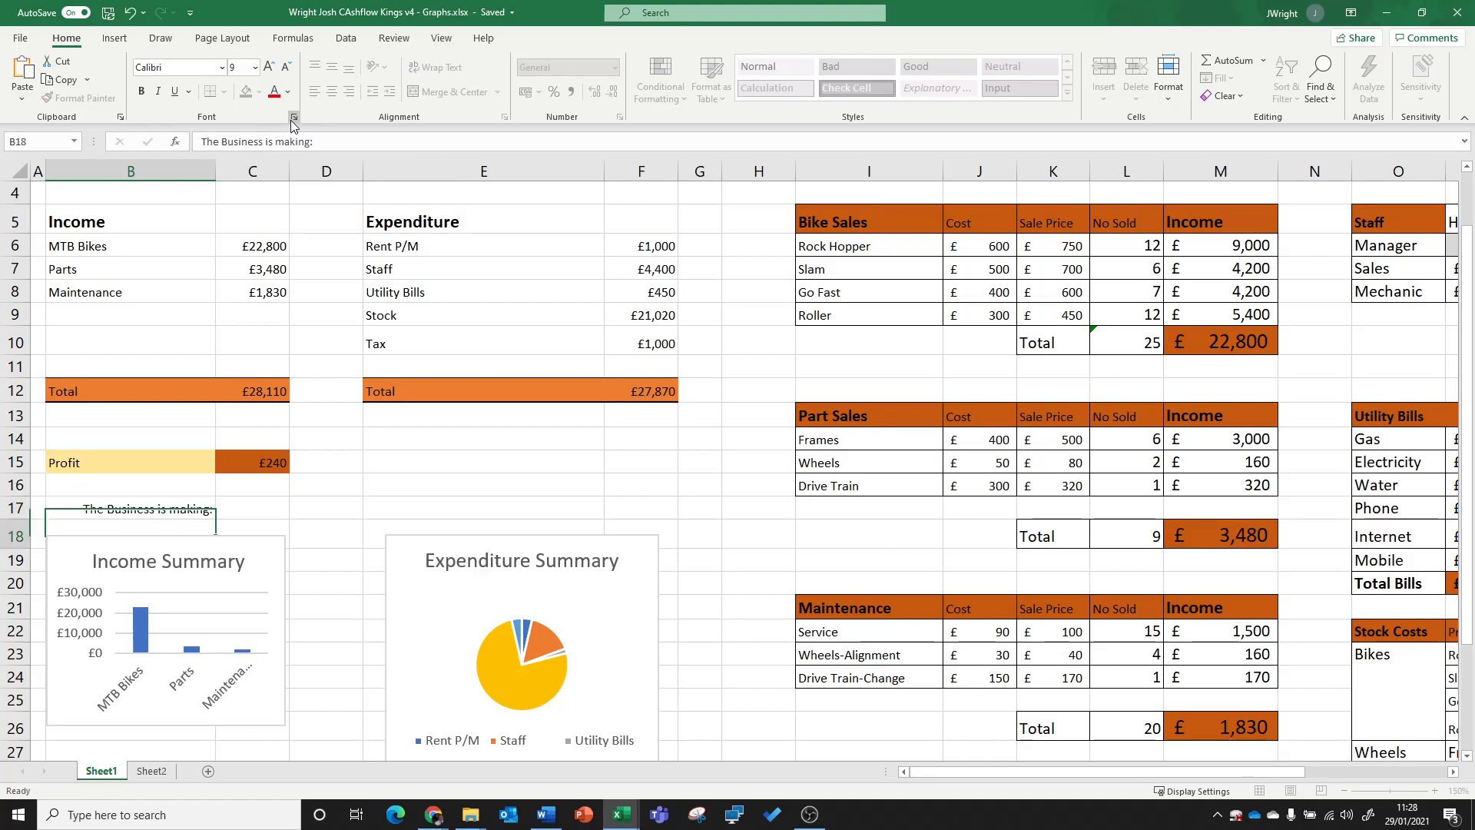
pyautogui.click(268, 510)
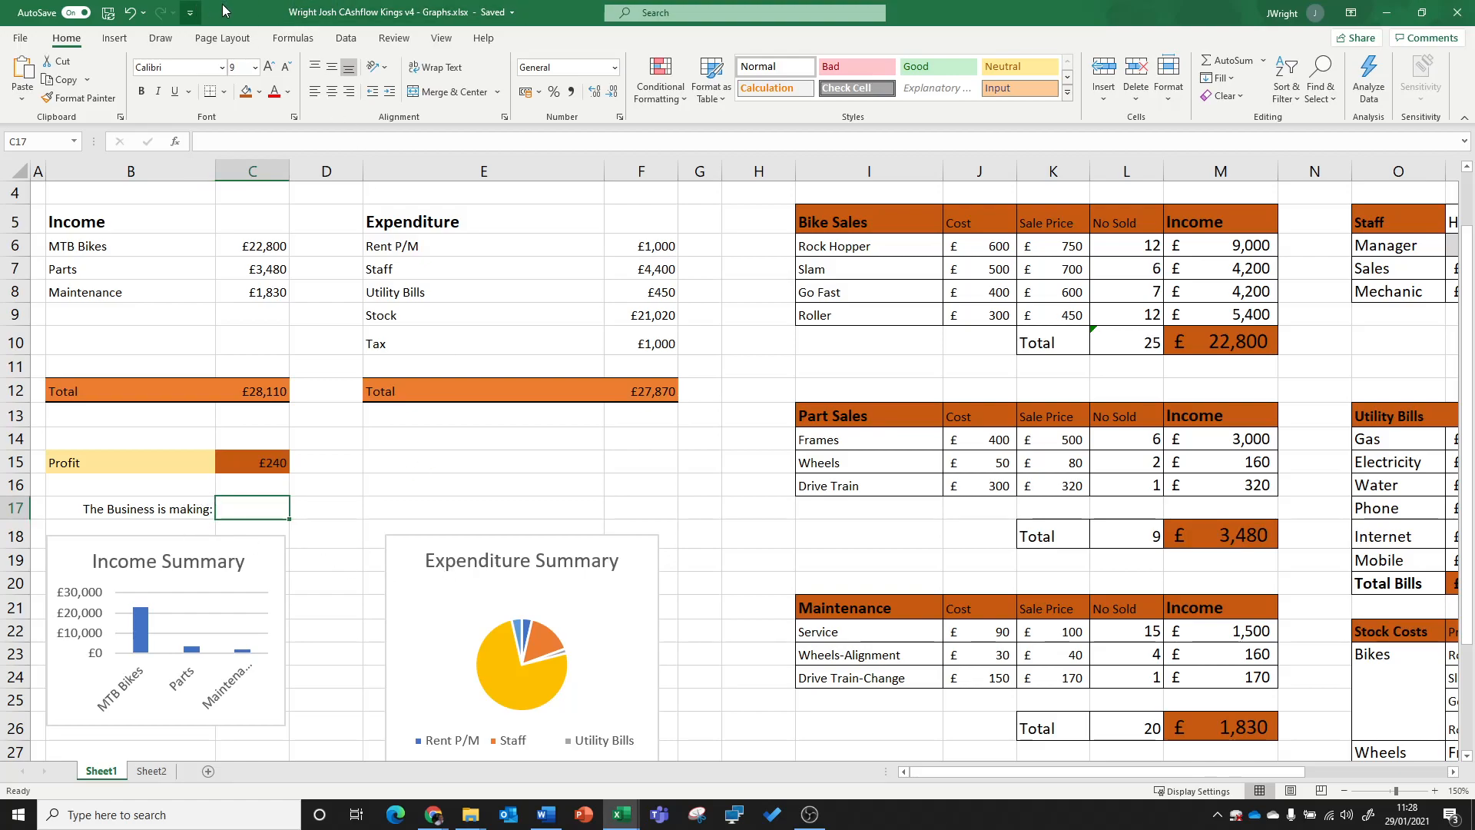
pyautogui.click(175, 144)
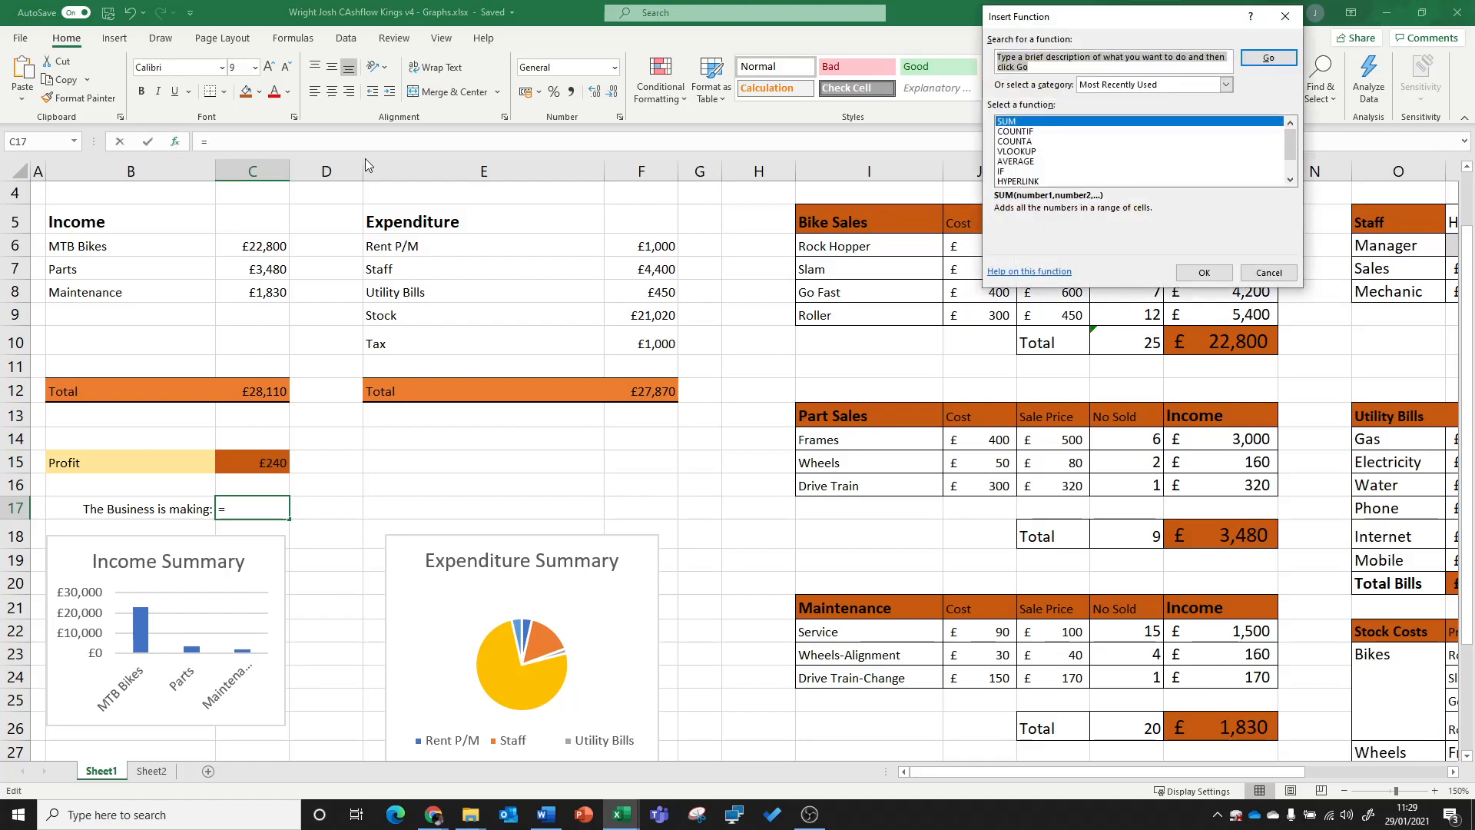
pyautogui.moveTo(1108, 19); pyautogui.dragTo(623, 144)
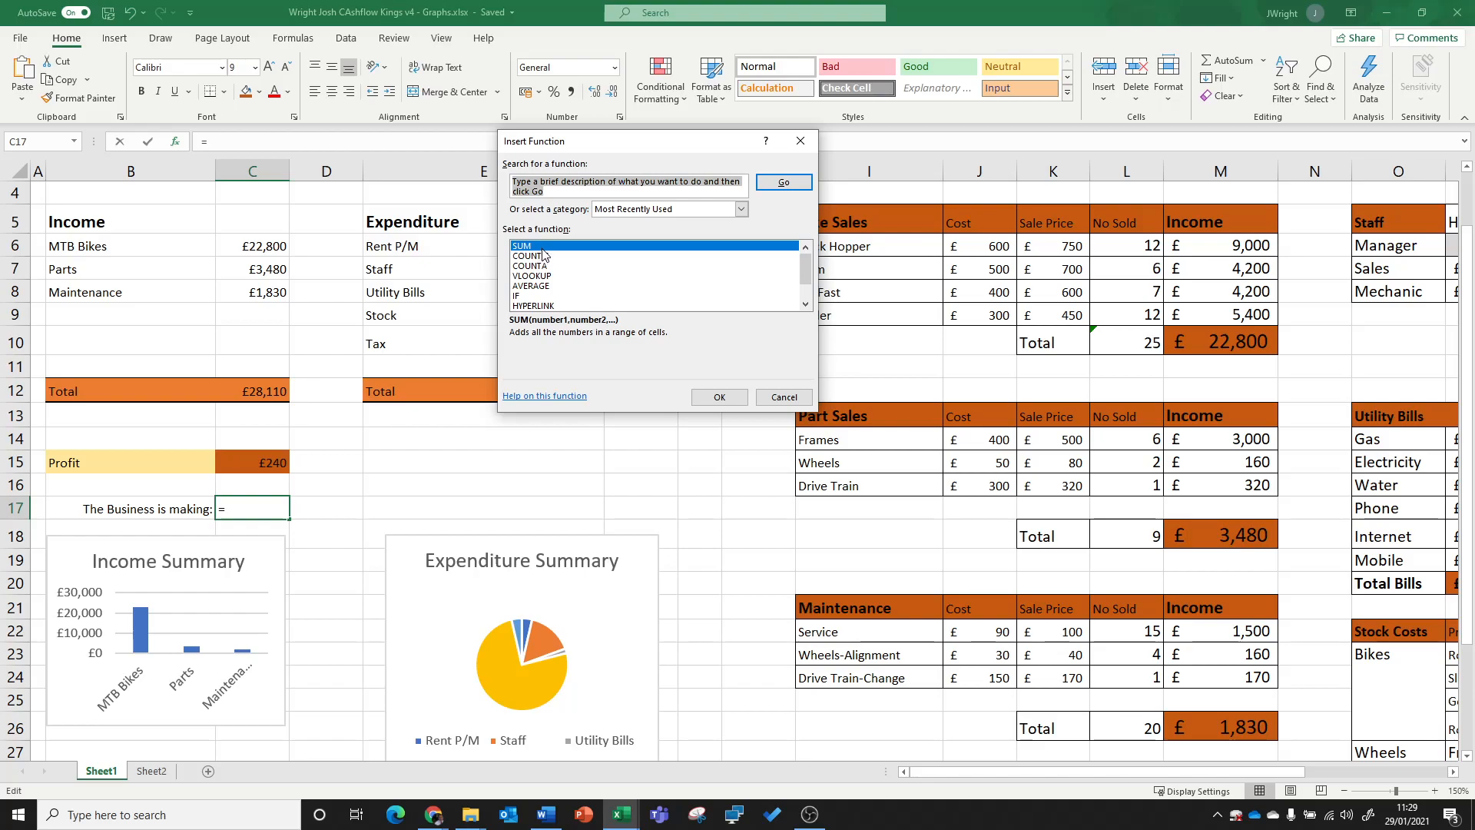
pyautogui.press('BackSpace')
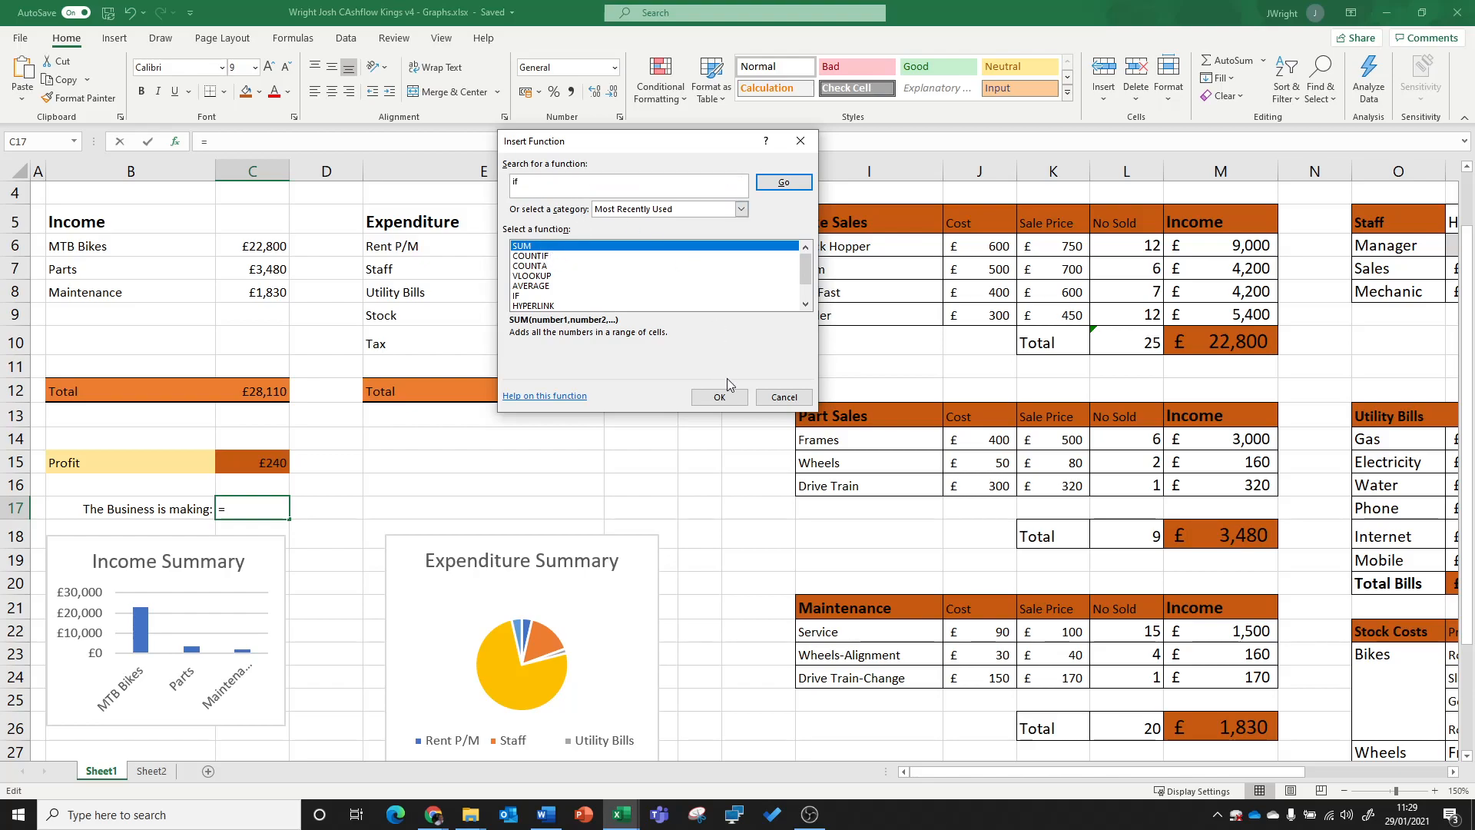
pyautogui.click(719, 398)
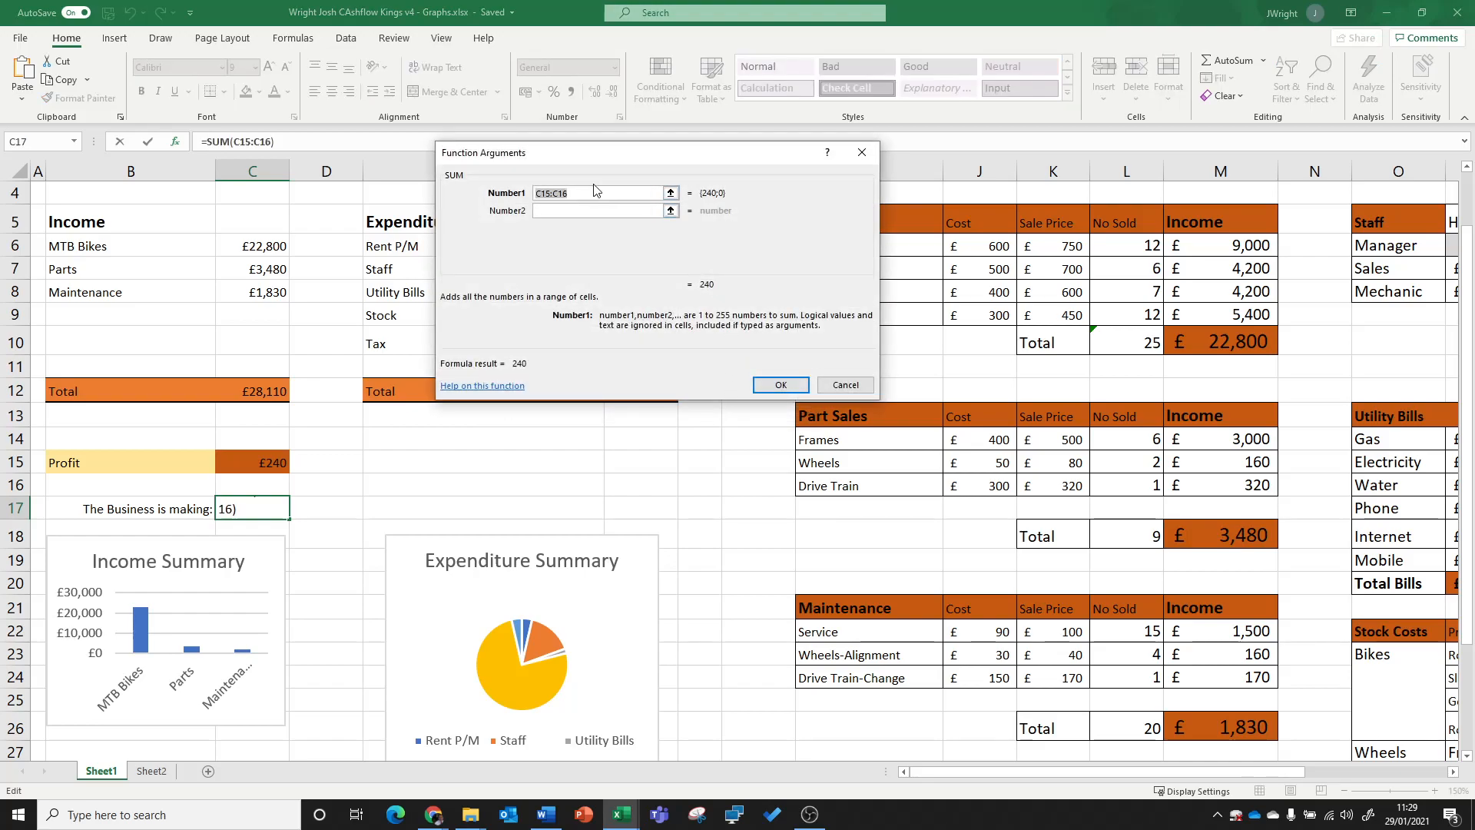
pyautogui.click(838, 388)
pyautogui.click(612, 480)
# Step: Search the function library for "if" and insert the IF function into cell C17
pyautogui.click(237, 510)
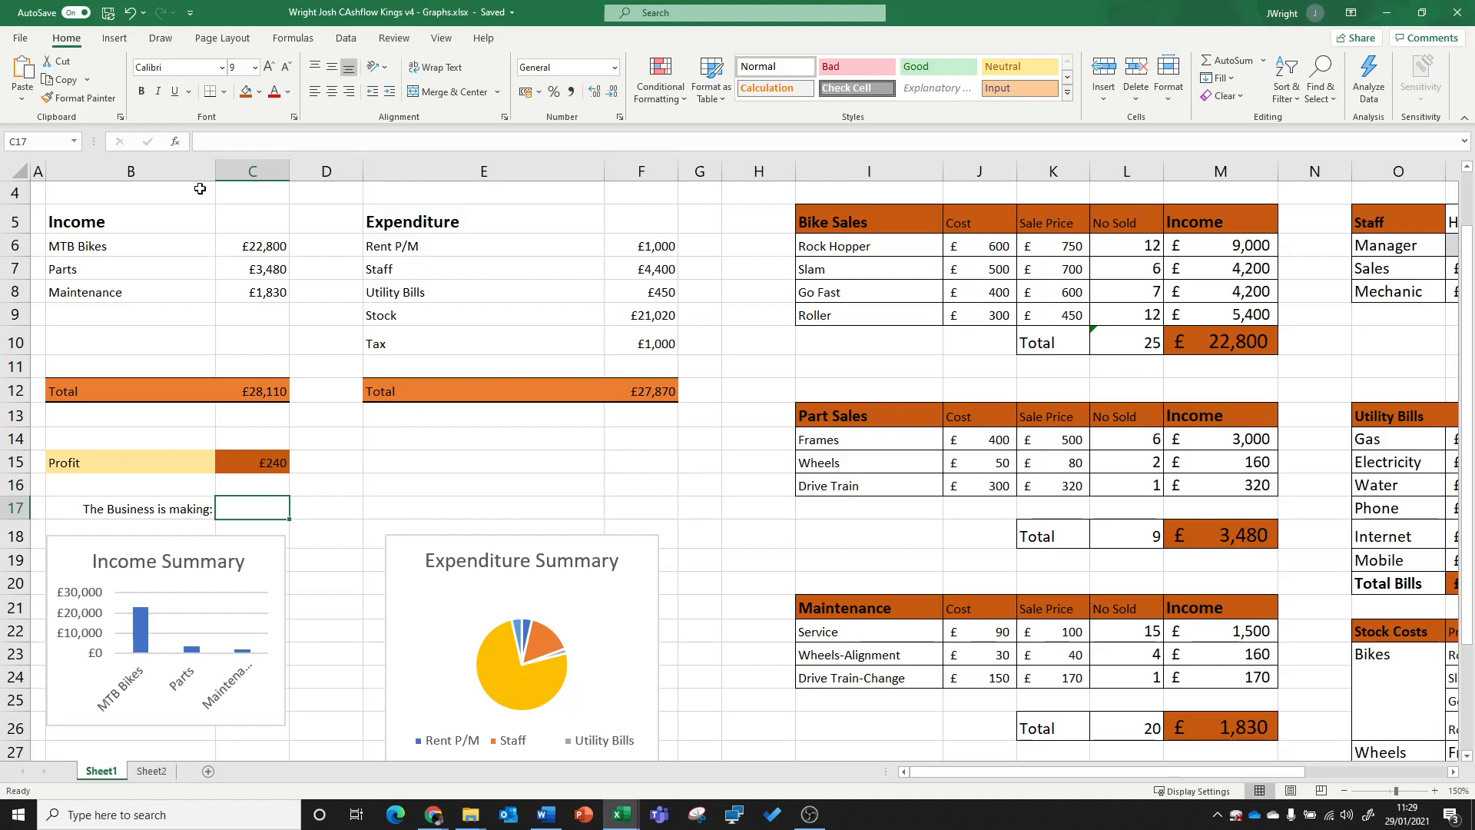
pyautogui.click(176, 143)
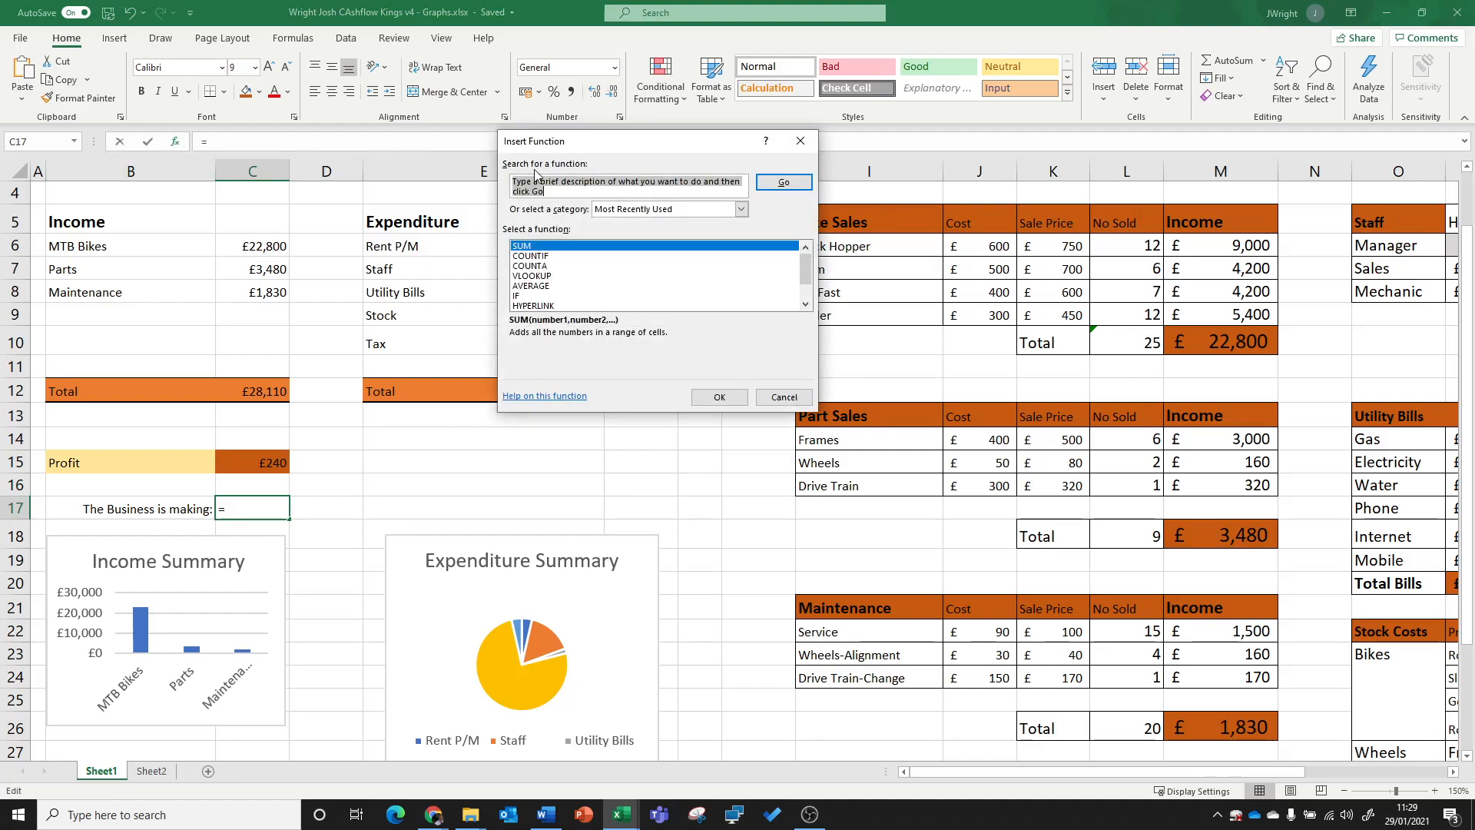
pyautogui.write('if')
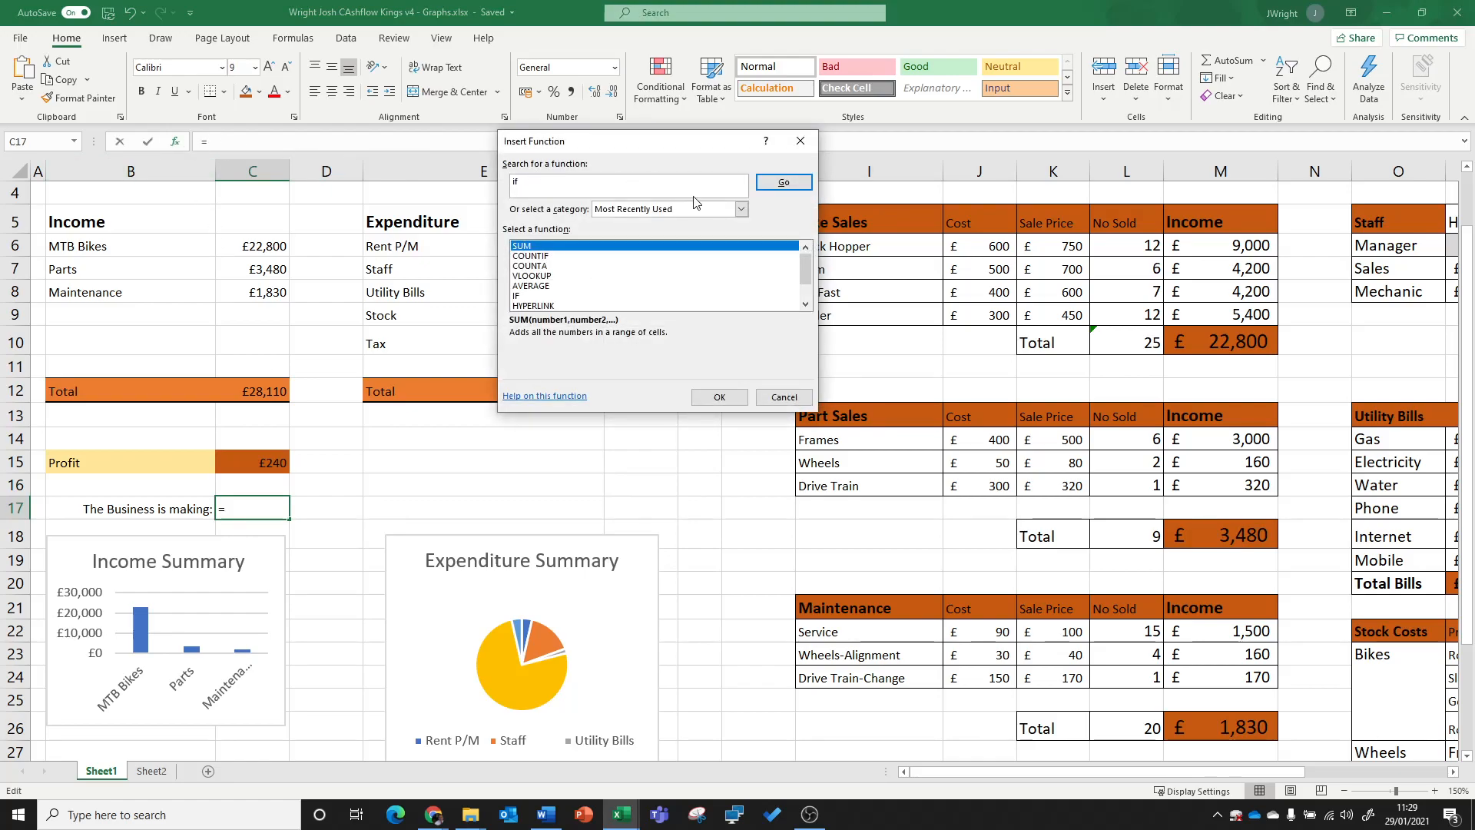
pyautogui.click(769, 184)
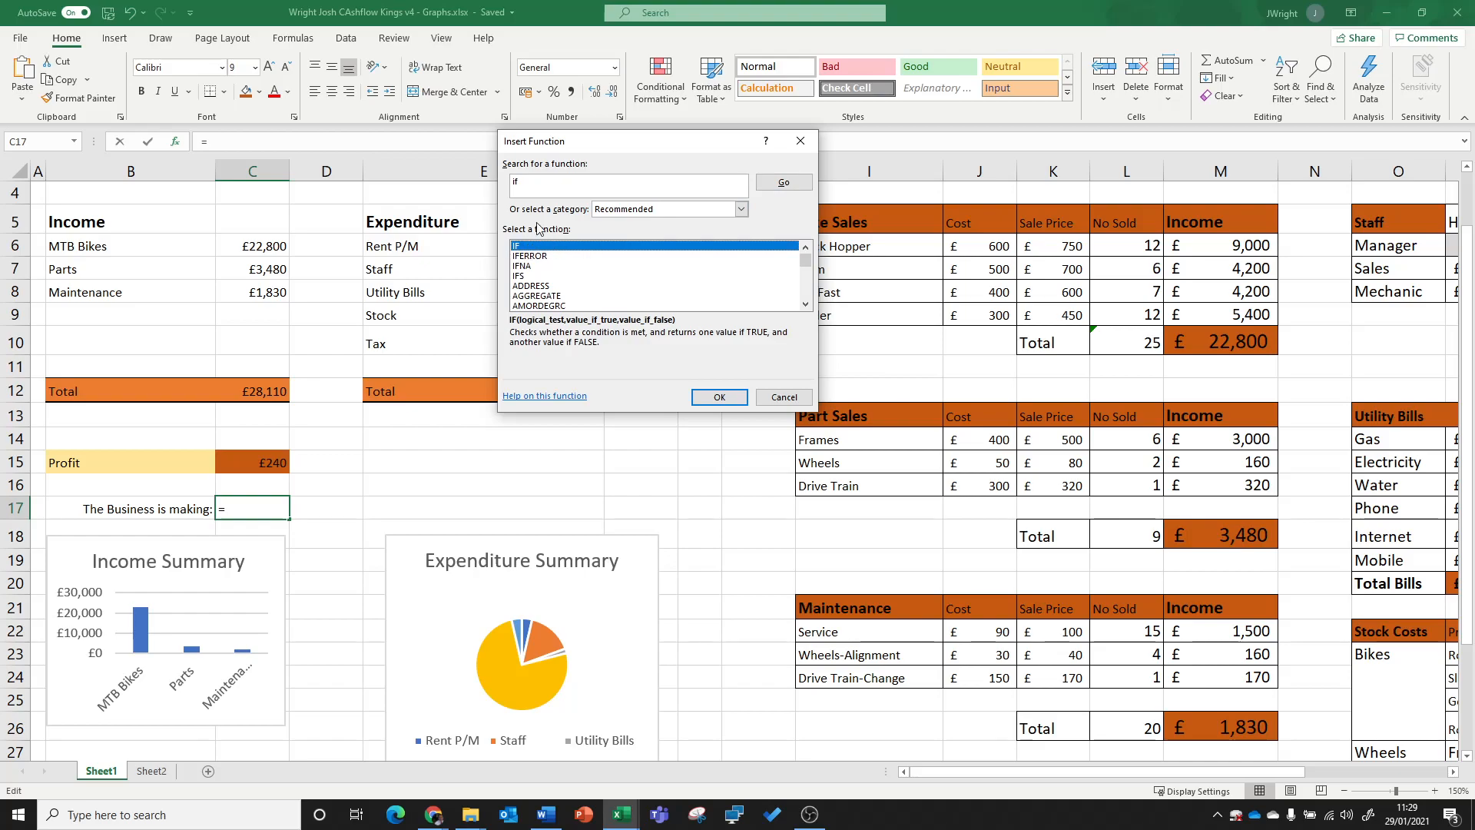
pyautogui.click(720, 397)
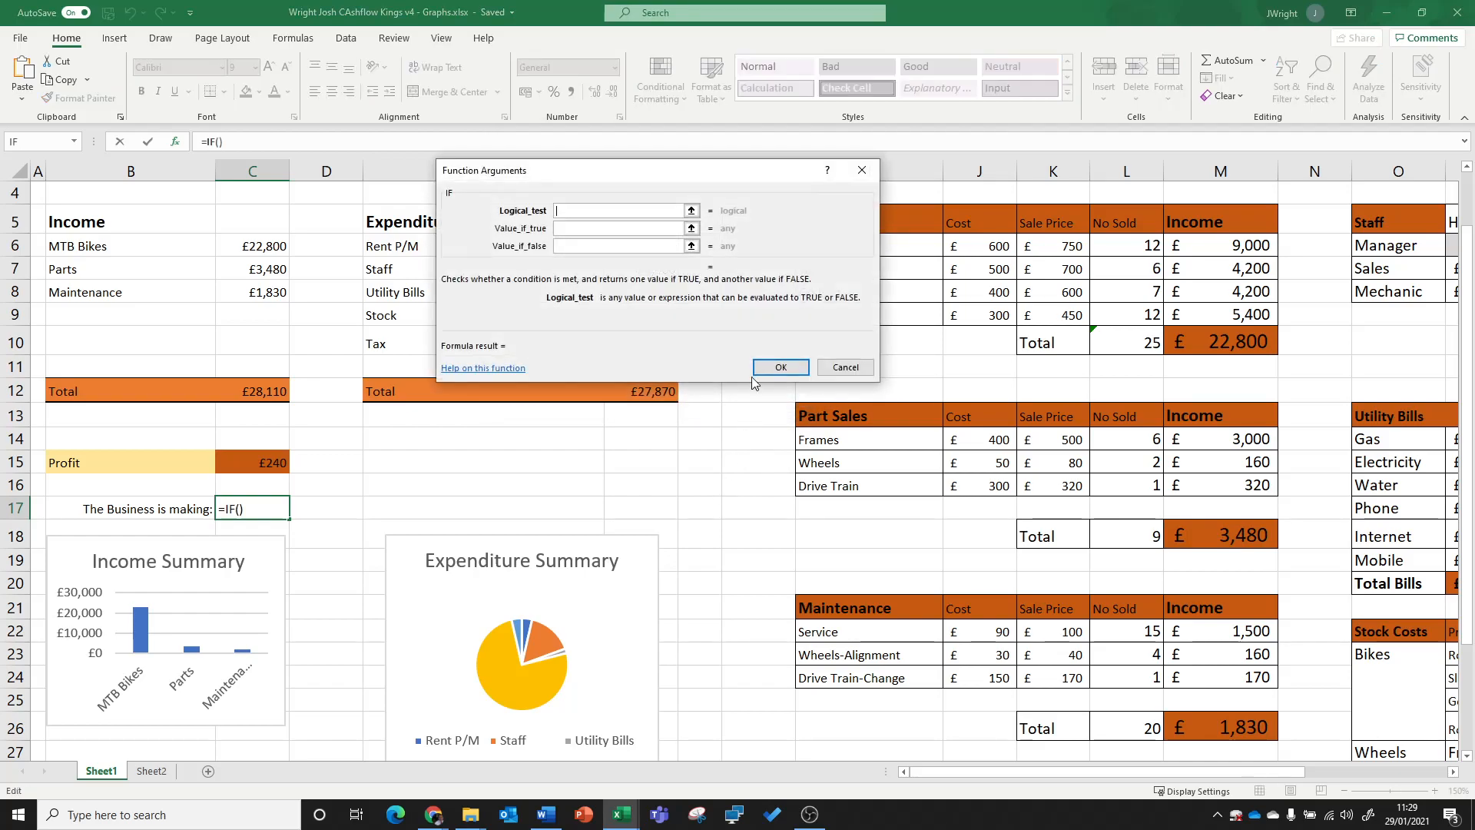
# Step: Set the IF function's logical test to C15>0, referencing the Profit amount
pyautogui.moveTo(625, 169); pyautogui.dragTo(765, 258)
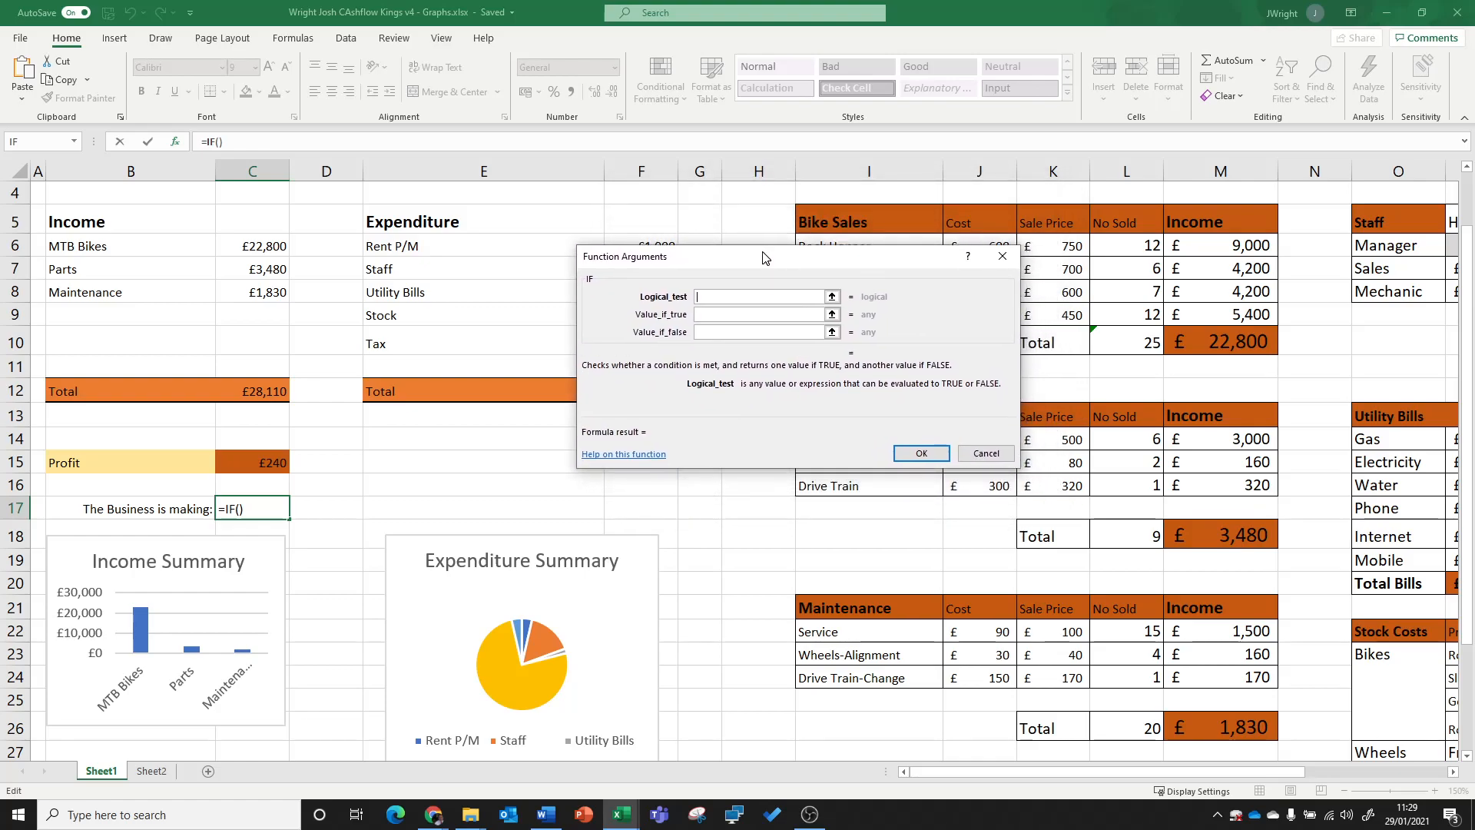
pyautogui.click(260, 464)
pyautogui.write('>')
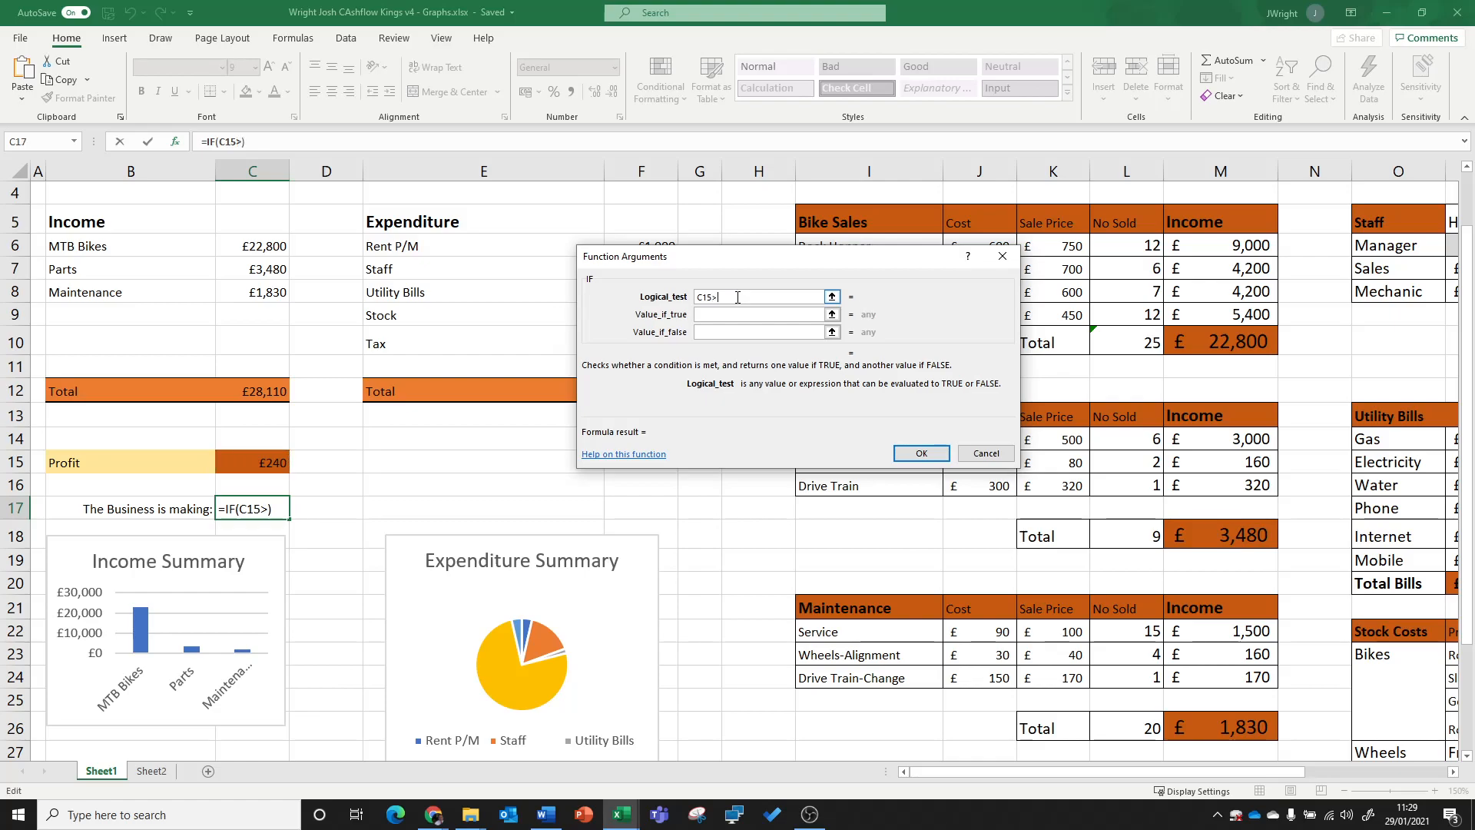
pyautogui.write('0')
# Step: Set the IF function's value if true to "A PROFIT" and confirm the formula in C17
pyautogui.click(747, 316)
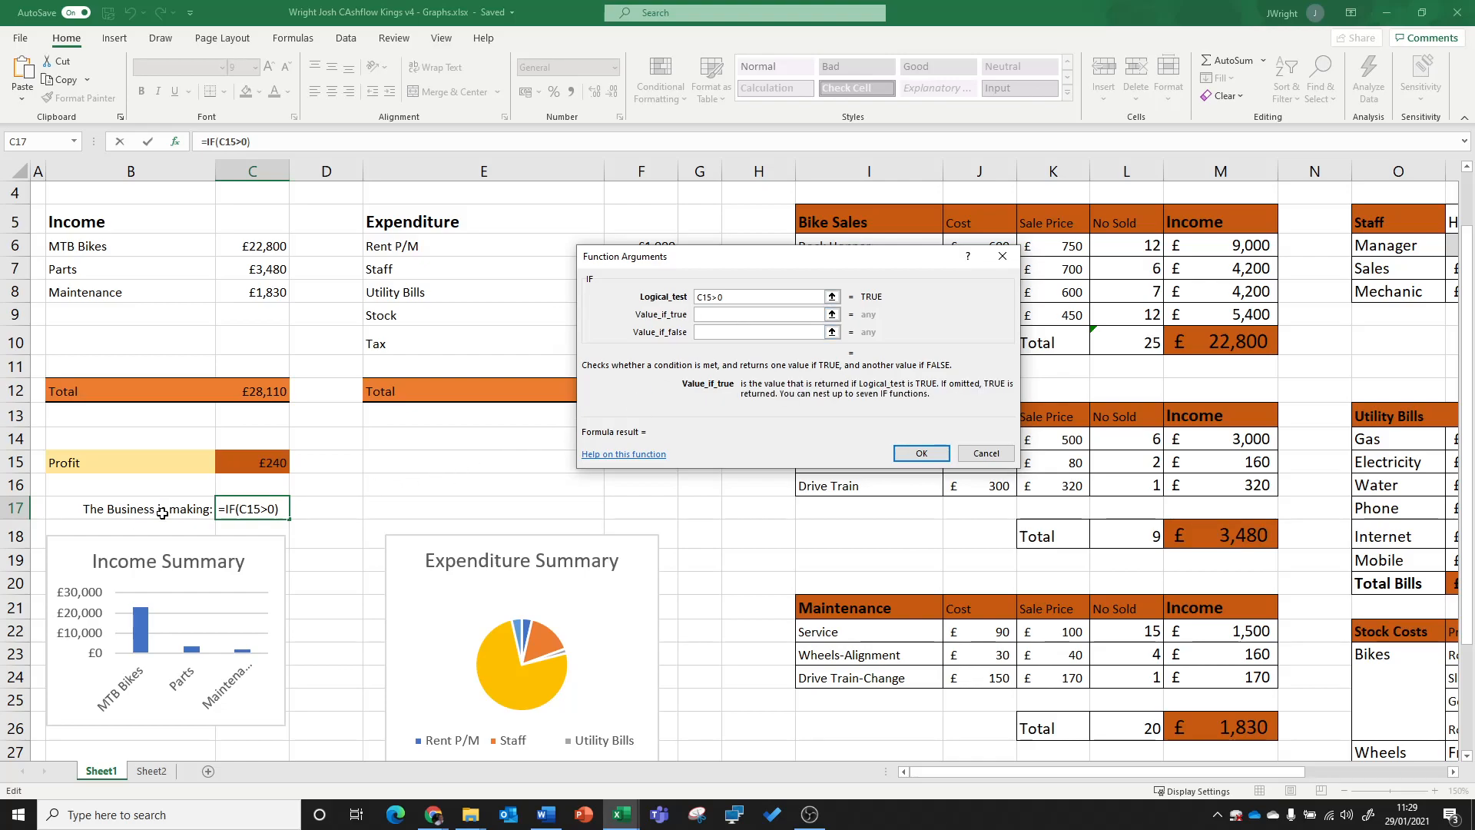
pyautogui.write('a profit')
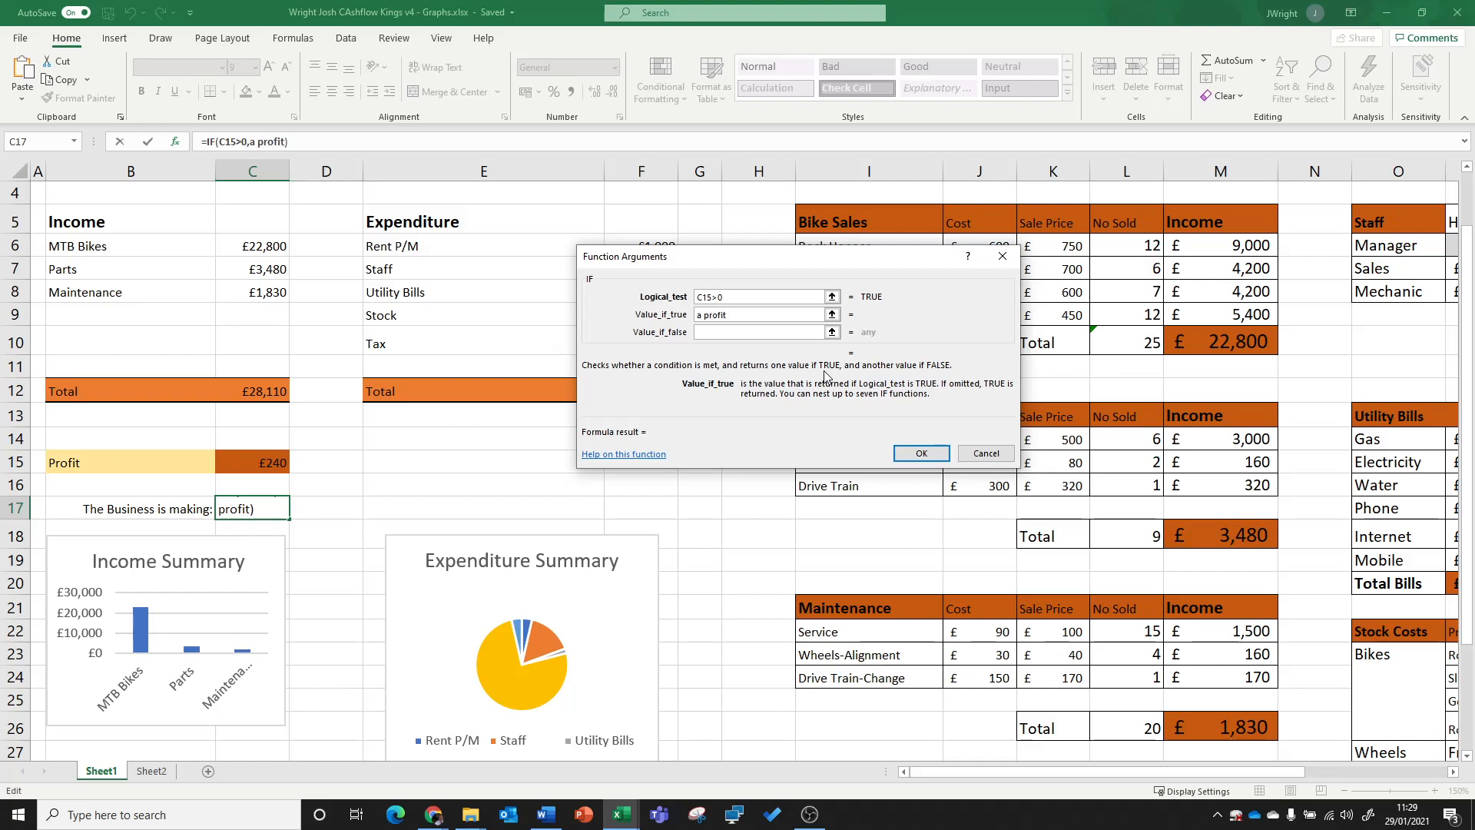
pyautogui.press('BackSpace')
pyautogui.press('BackSpace')
pyautogui.press('BackSpace')
pyautogui.press('BackSpace')
pyautogui.press('BackSpace')
pyautogui.press('BackSpace')
pyautogui.press('BackSpace')
pyautogui.press('BackSpace')
pyautogui.write('A PROFIT')
pyautogui.press('Return')
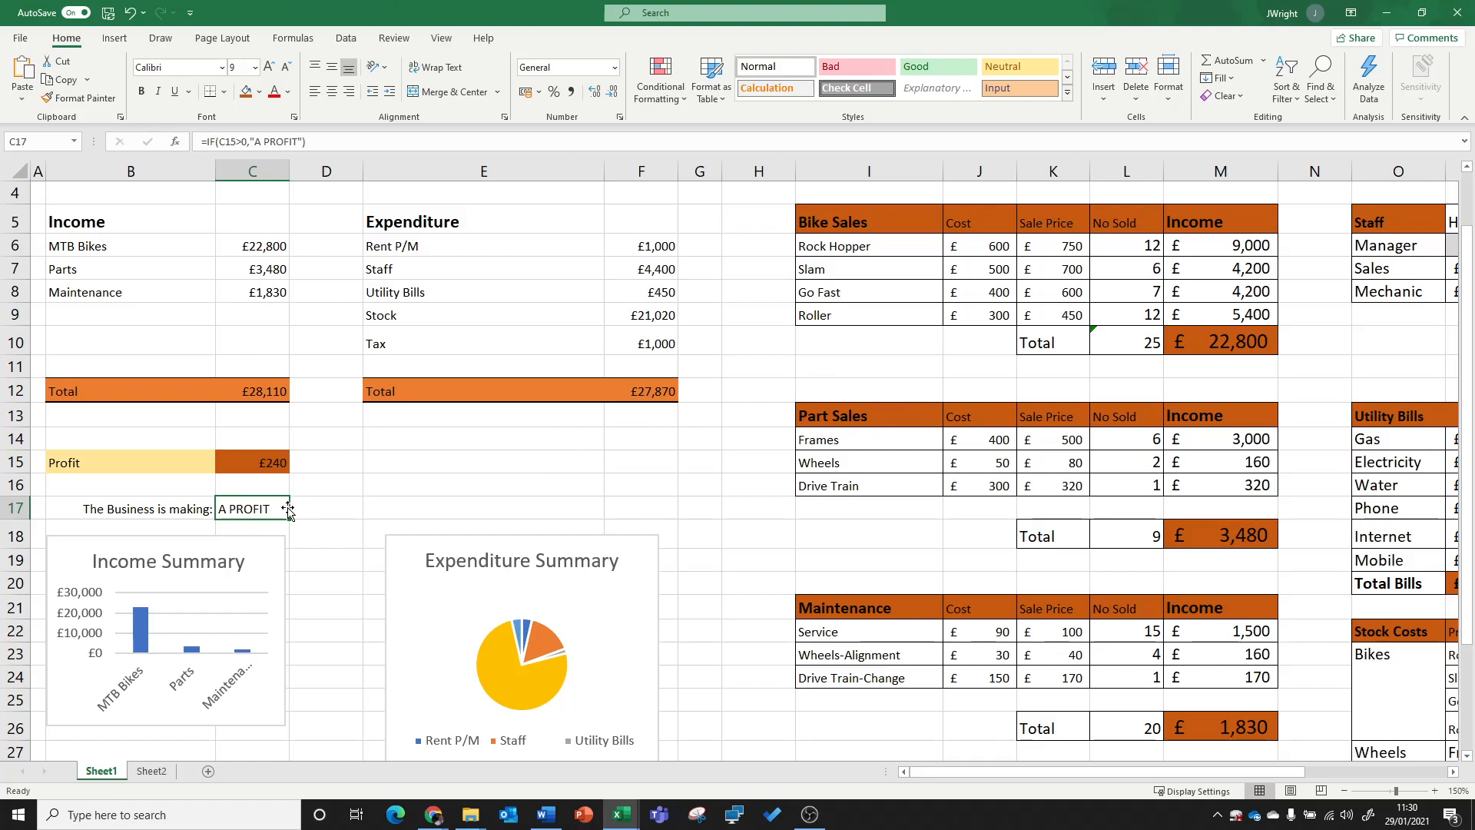
# Step: Edit the IF formula in C17 so its value if false is "A LOSS"
pyautogui.click(176, 143)
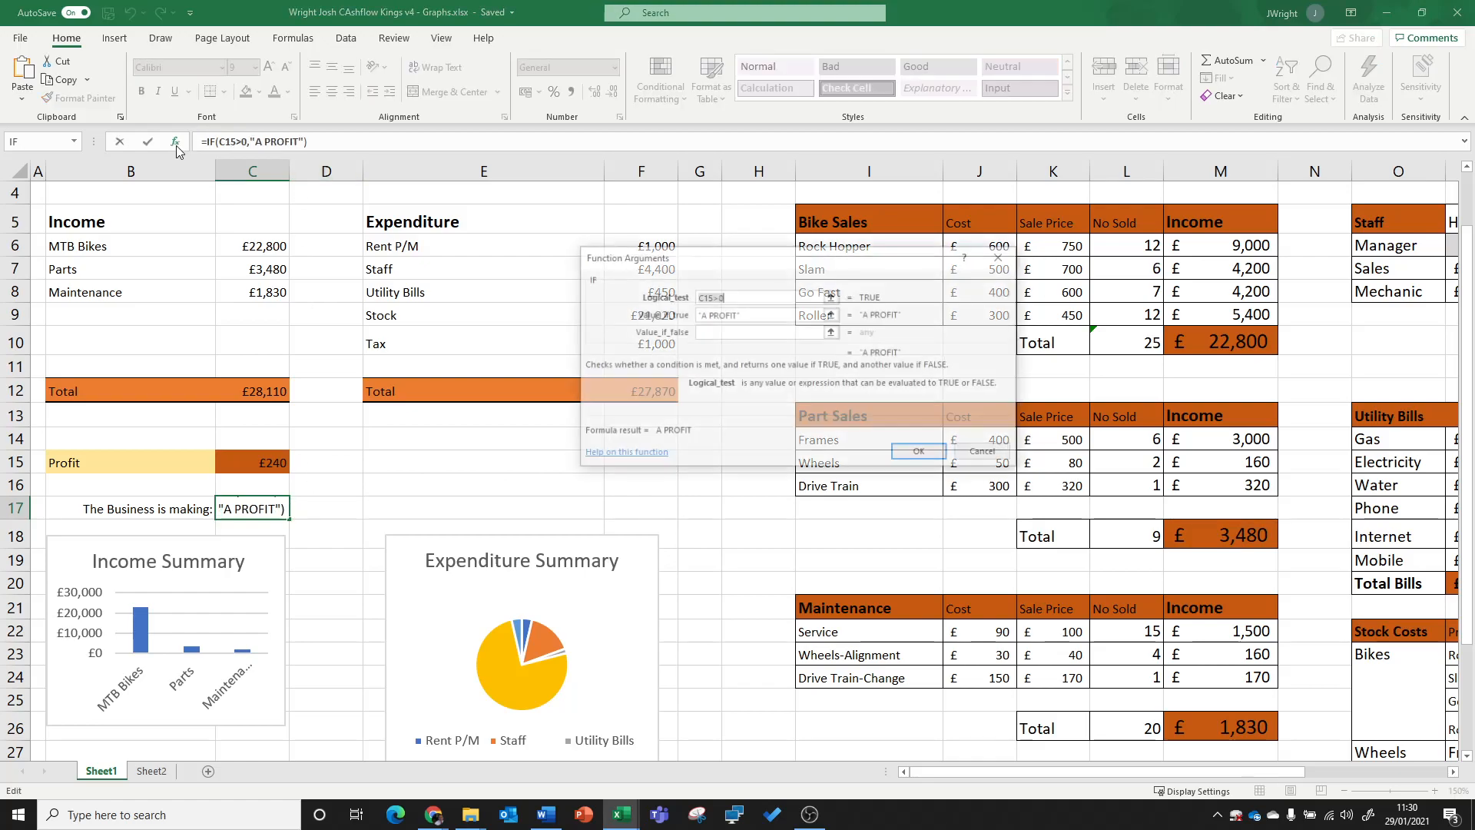
pyautogui.click(746, 332)
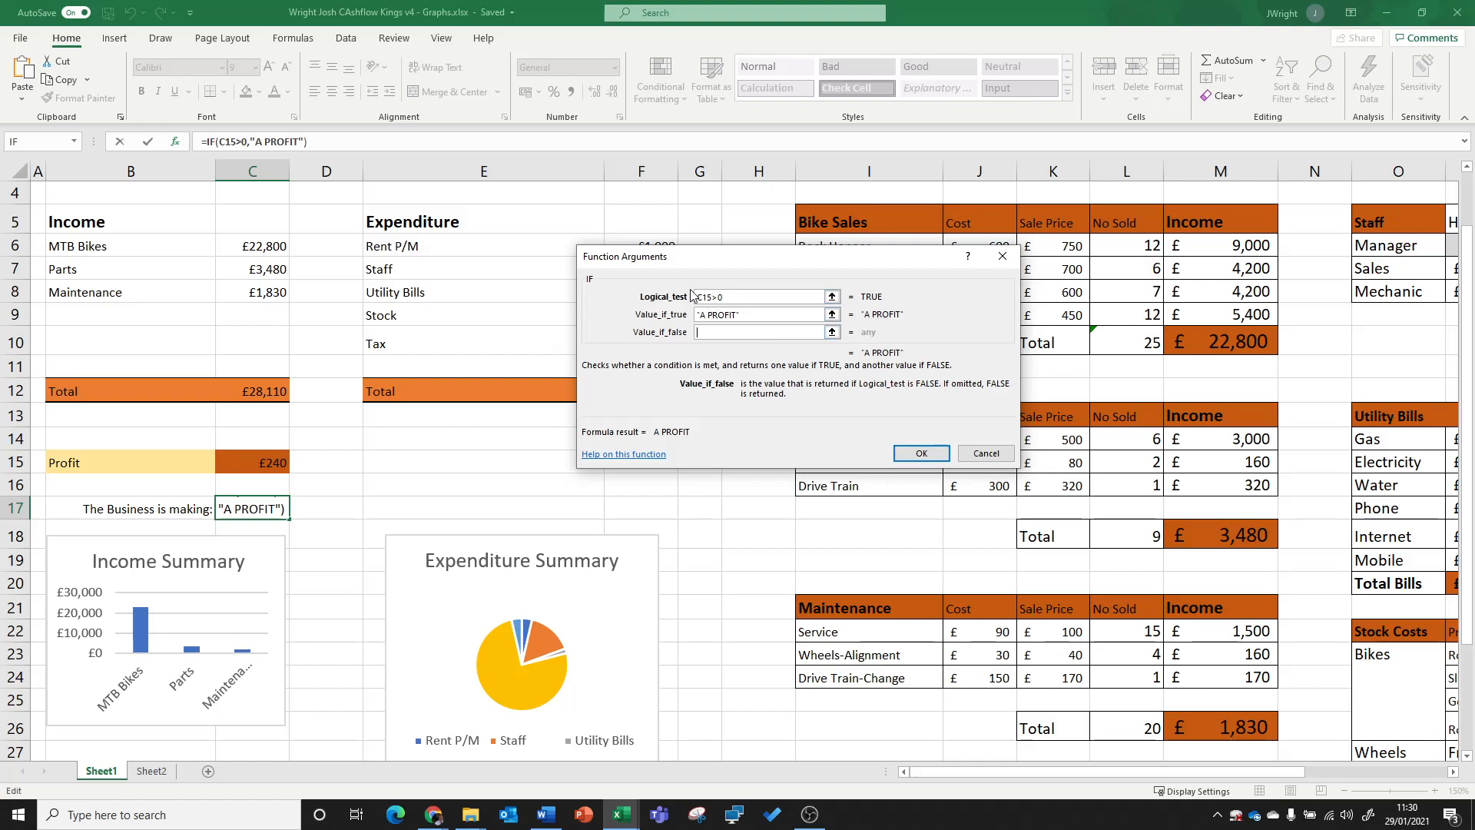
pyautogui.write('"A ')
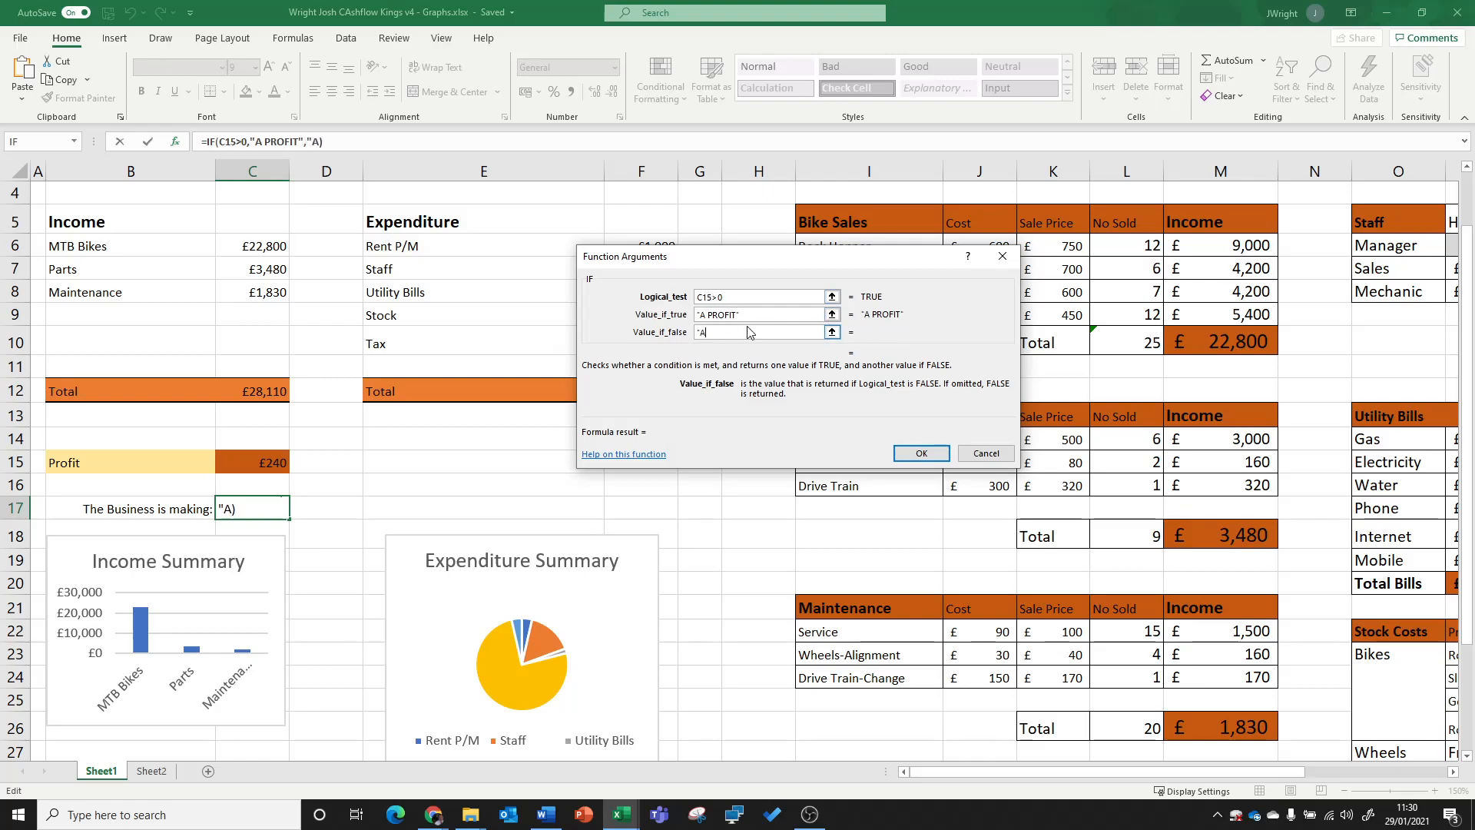
pyautogui.write('LOSS"')
pyautogui.click(916, 455)
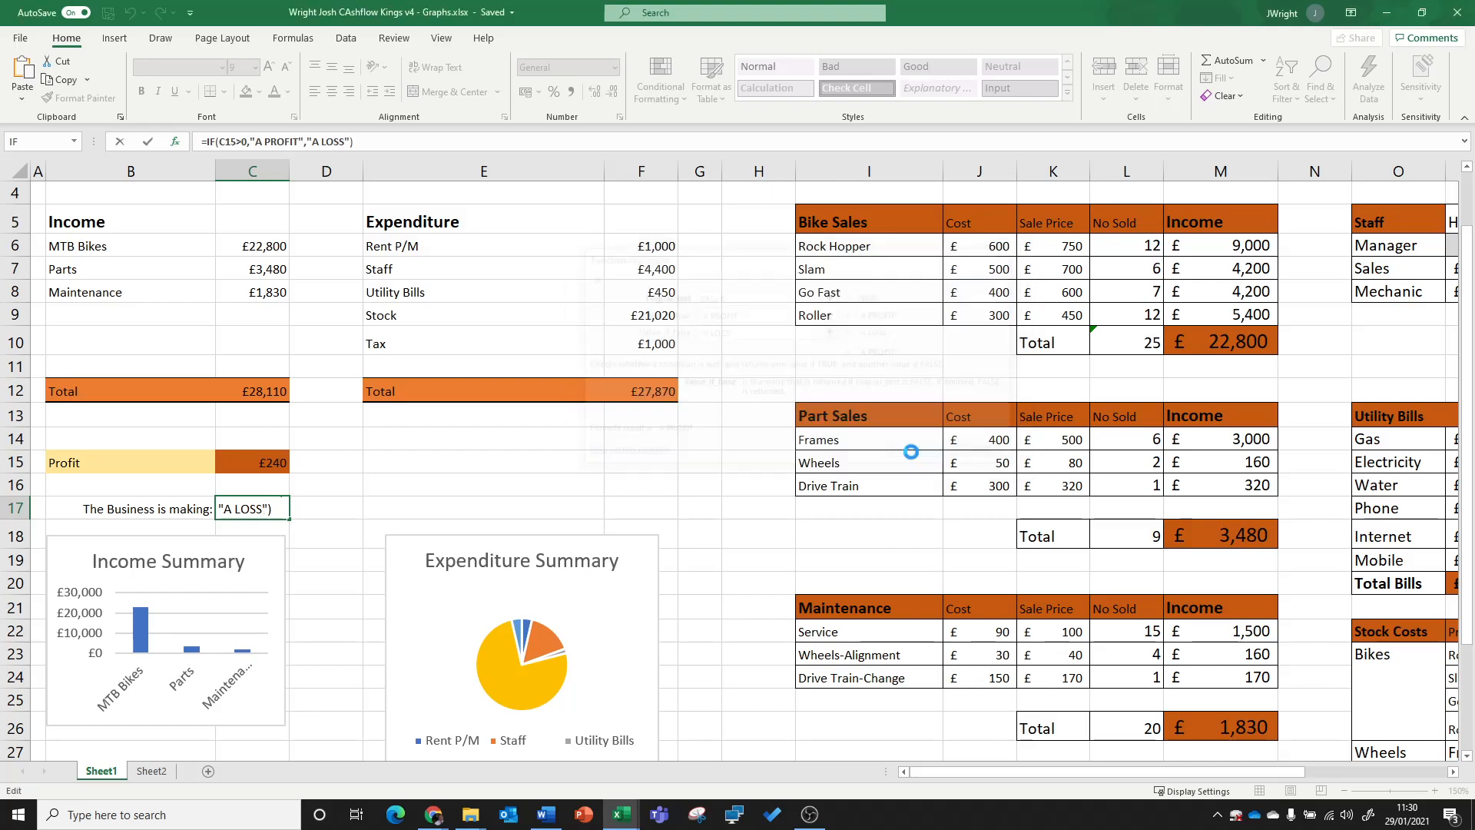
pyautogui.click(176, 507)
pyautogui.click(244, 511)
pyautogui.click(184, 510)
pyautogui.click(261, 512)
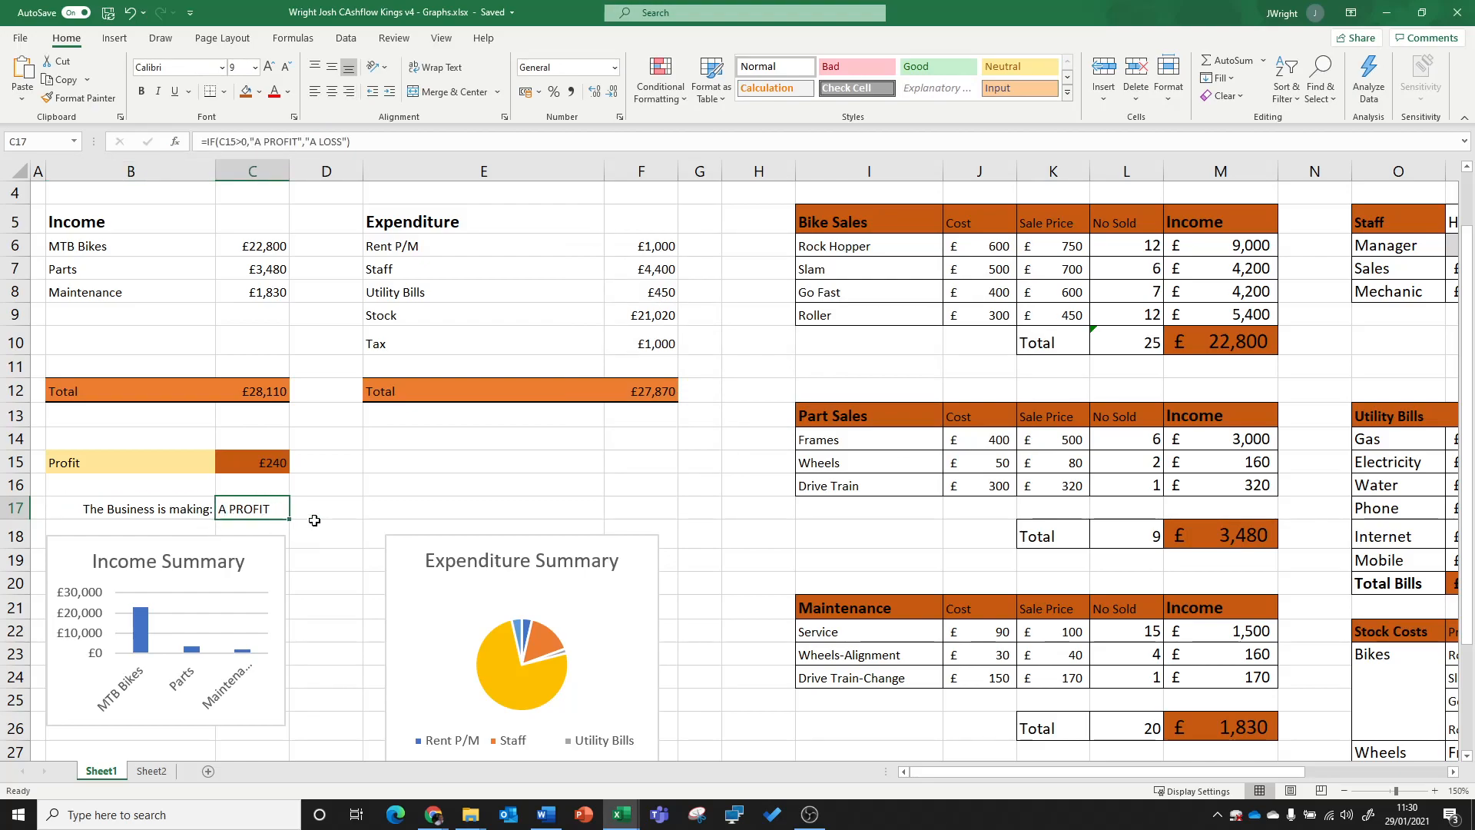
# Step: Set the No Sold values of all four bikes (L6:L9) to 0 and check the result of the IF formula in C17
pyautogui.click(1135, 246)
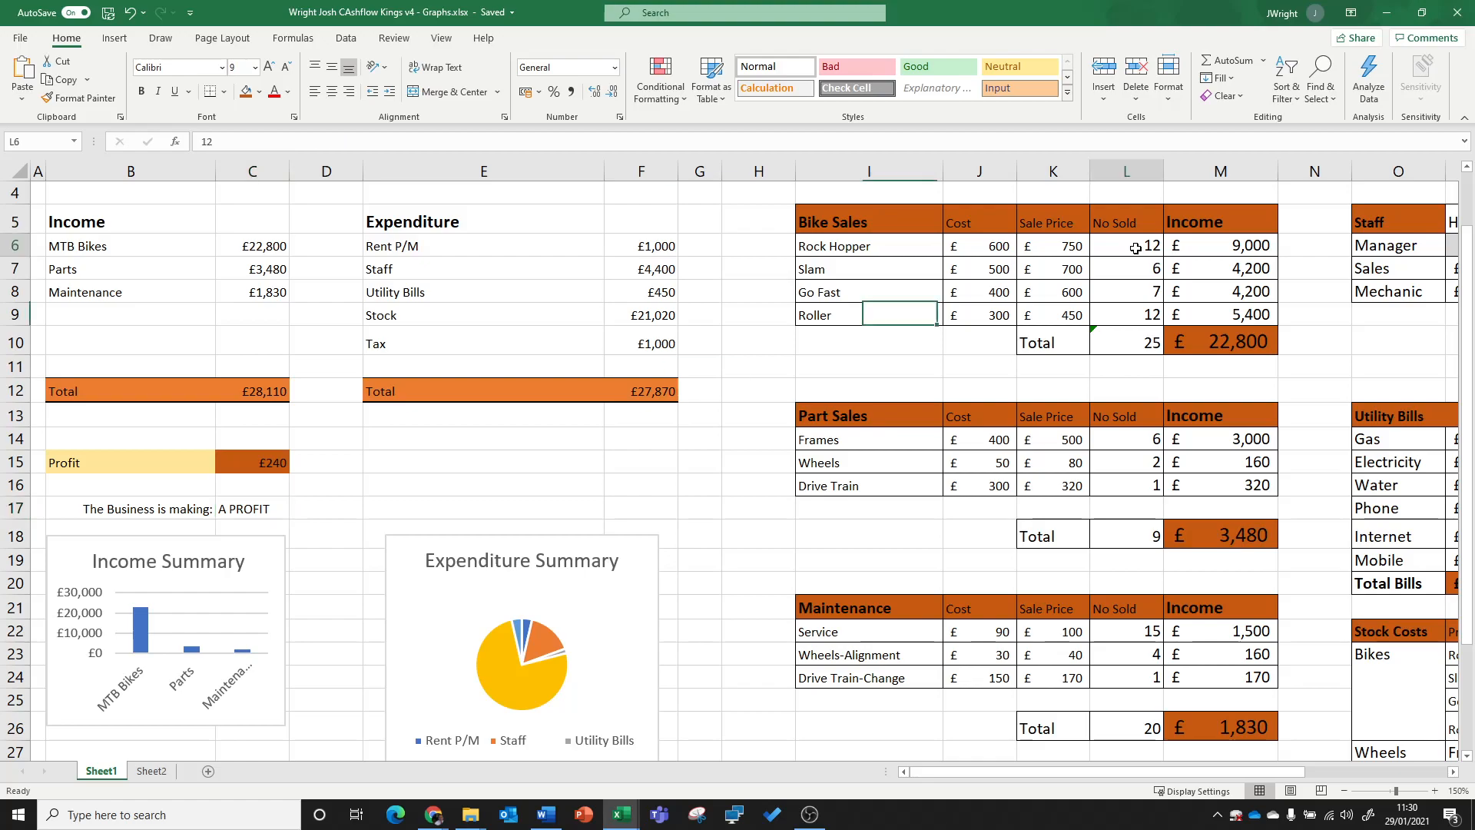
pyautogui.write('0')
pyautogui.press('Return')
pyautogui.write('0')
pyautogui.press('Return')
pyautogui.write('0')
pyautogui.press('Return')
pyautogui.write('0')
pyautogui.press('Return')
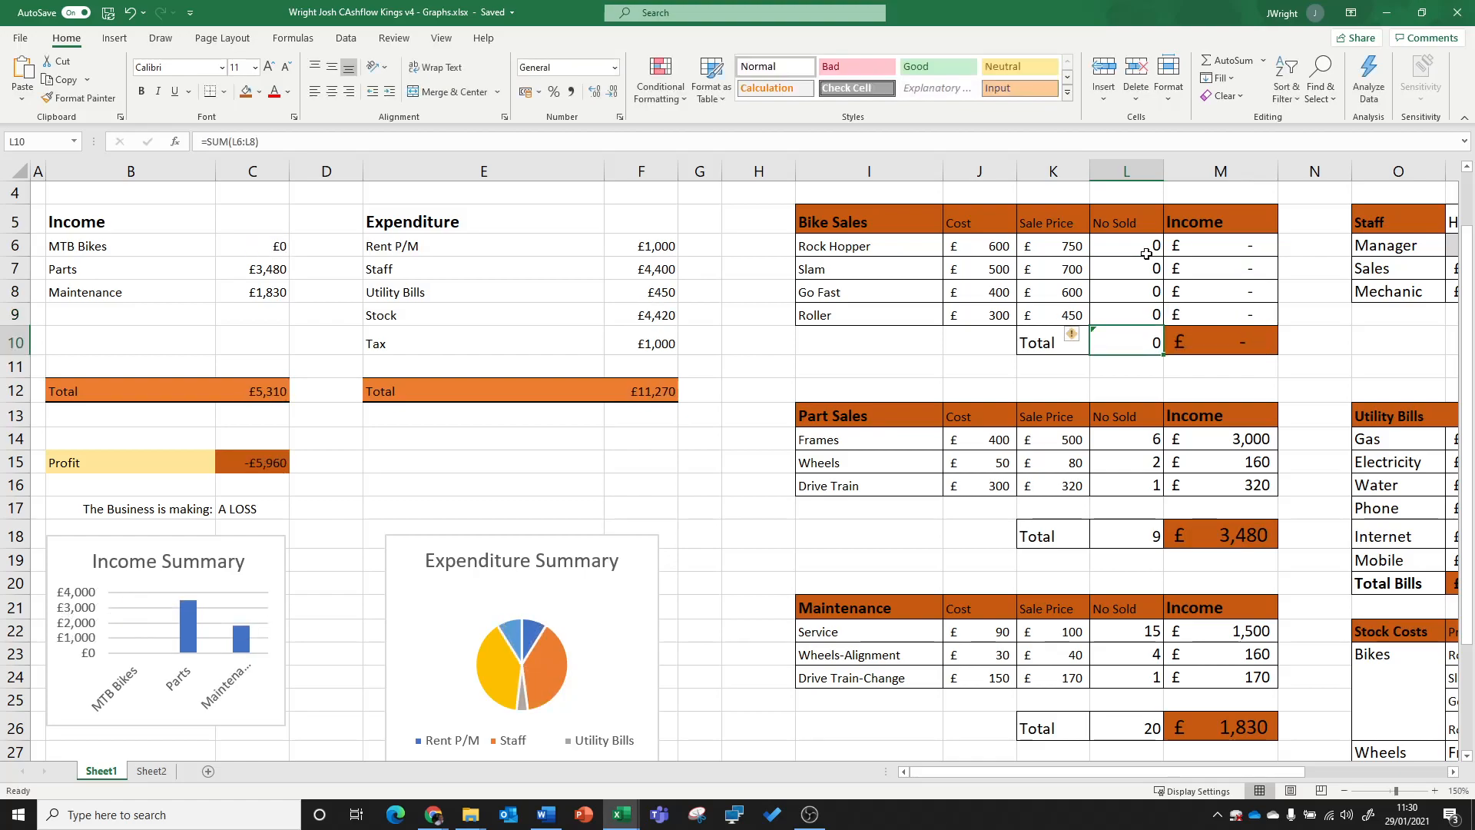
pyautogui.click(237, 508)
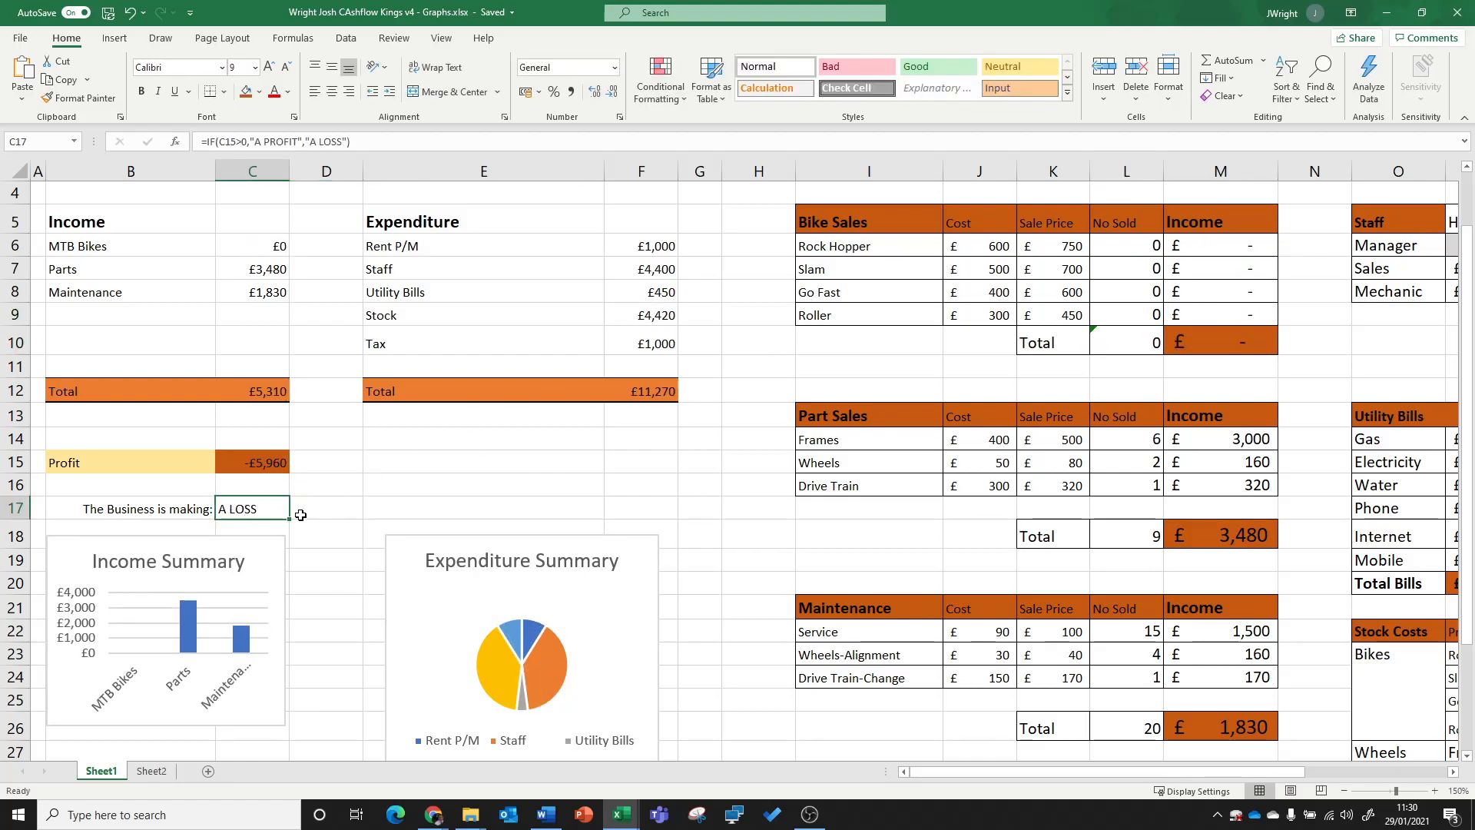
pyautogui.moveTo(156, 507); pyautogui.dragTo(260, 515)
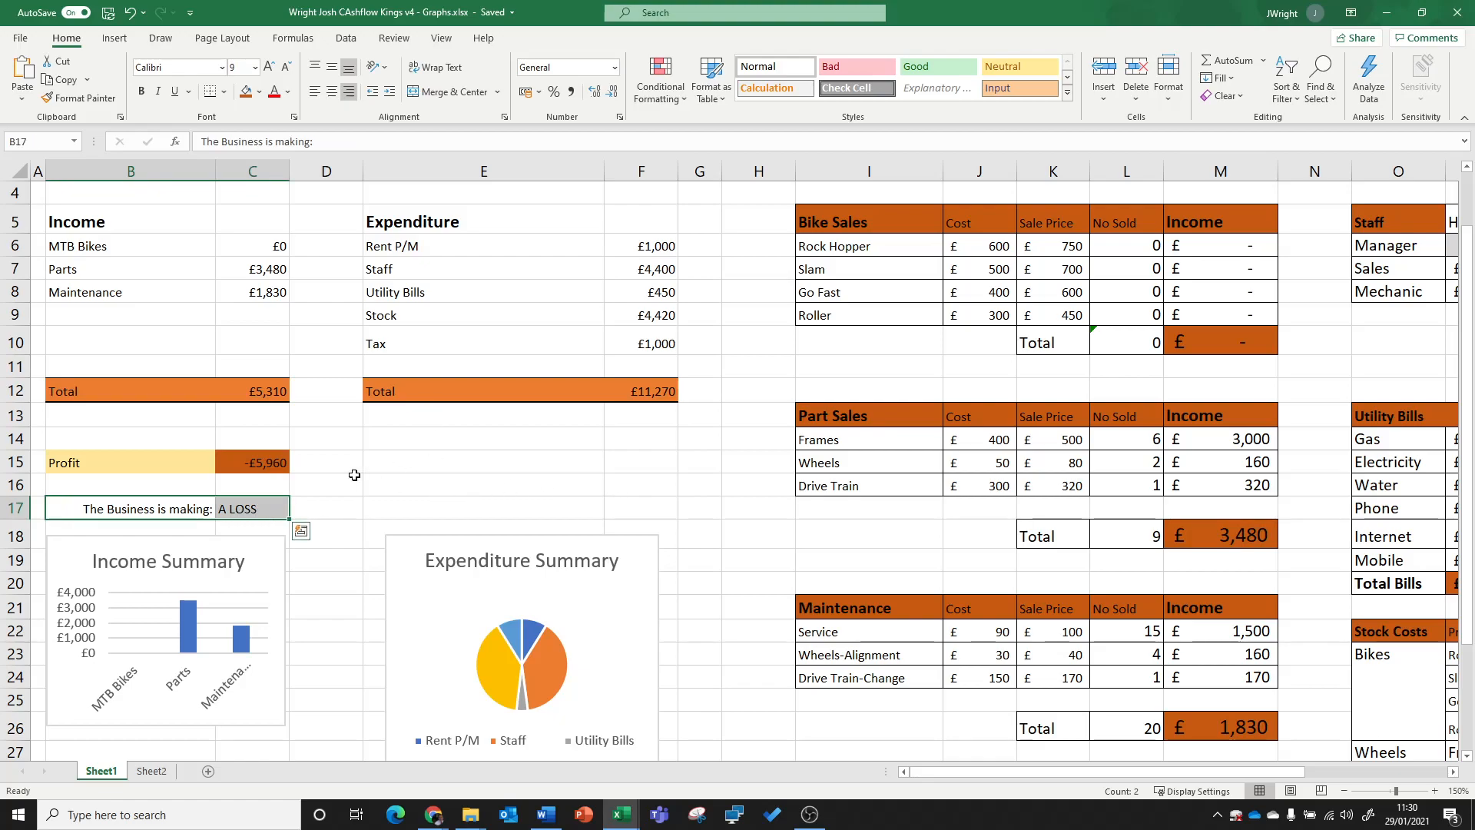
pyautogui.click(390, 481)
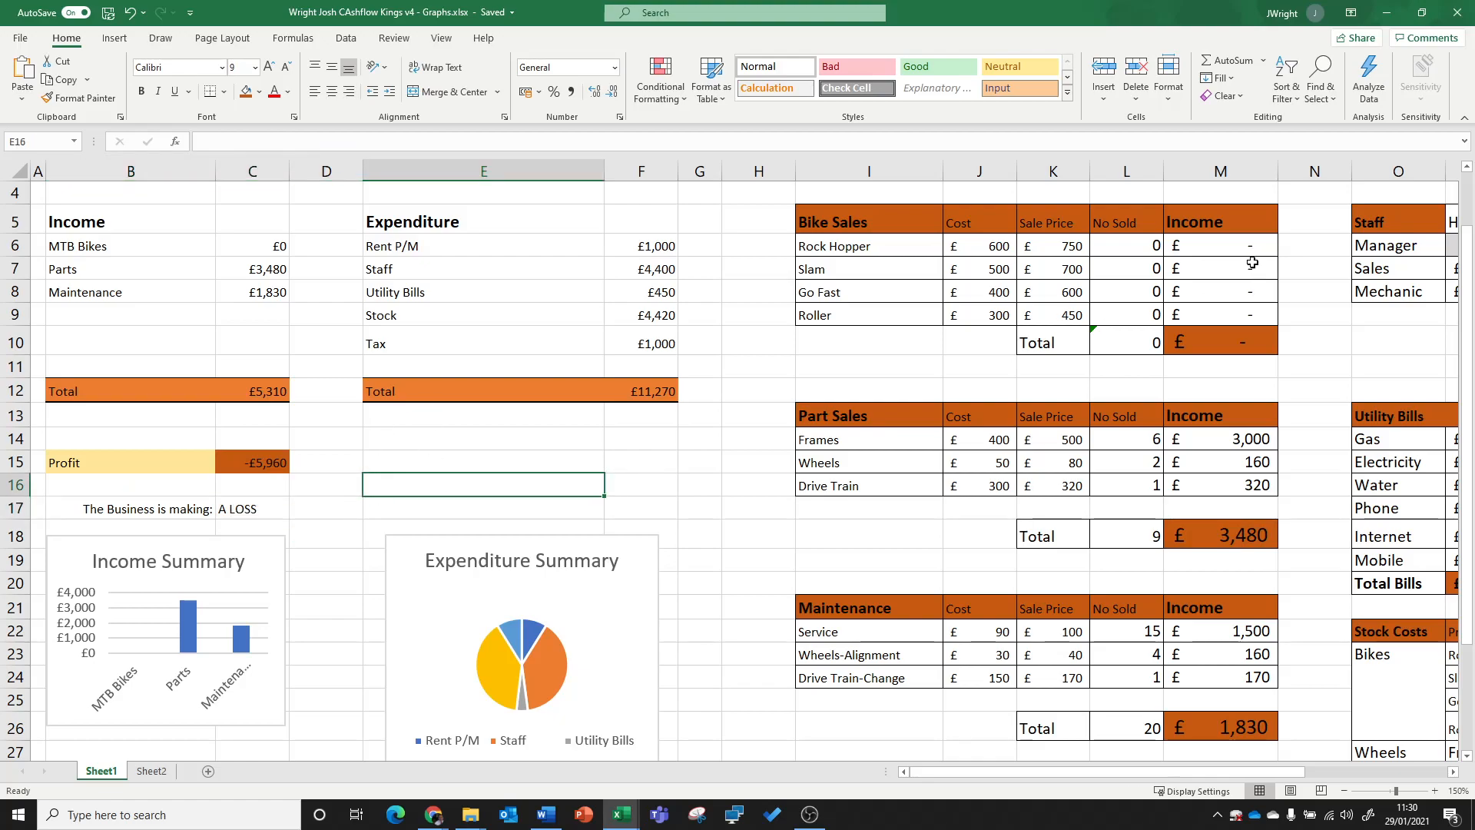
# Step: Set the No Sold values to 24 for Rock Hopper, 10 for Slam, 5 for Go Fast and 3 for Roller
pyautogui.click(1118, 247)
pyautogui.write('24')
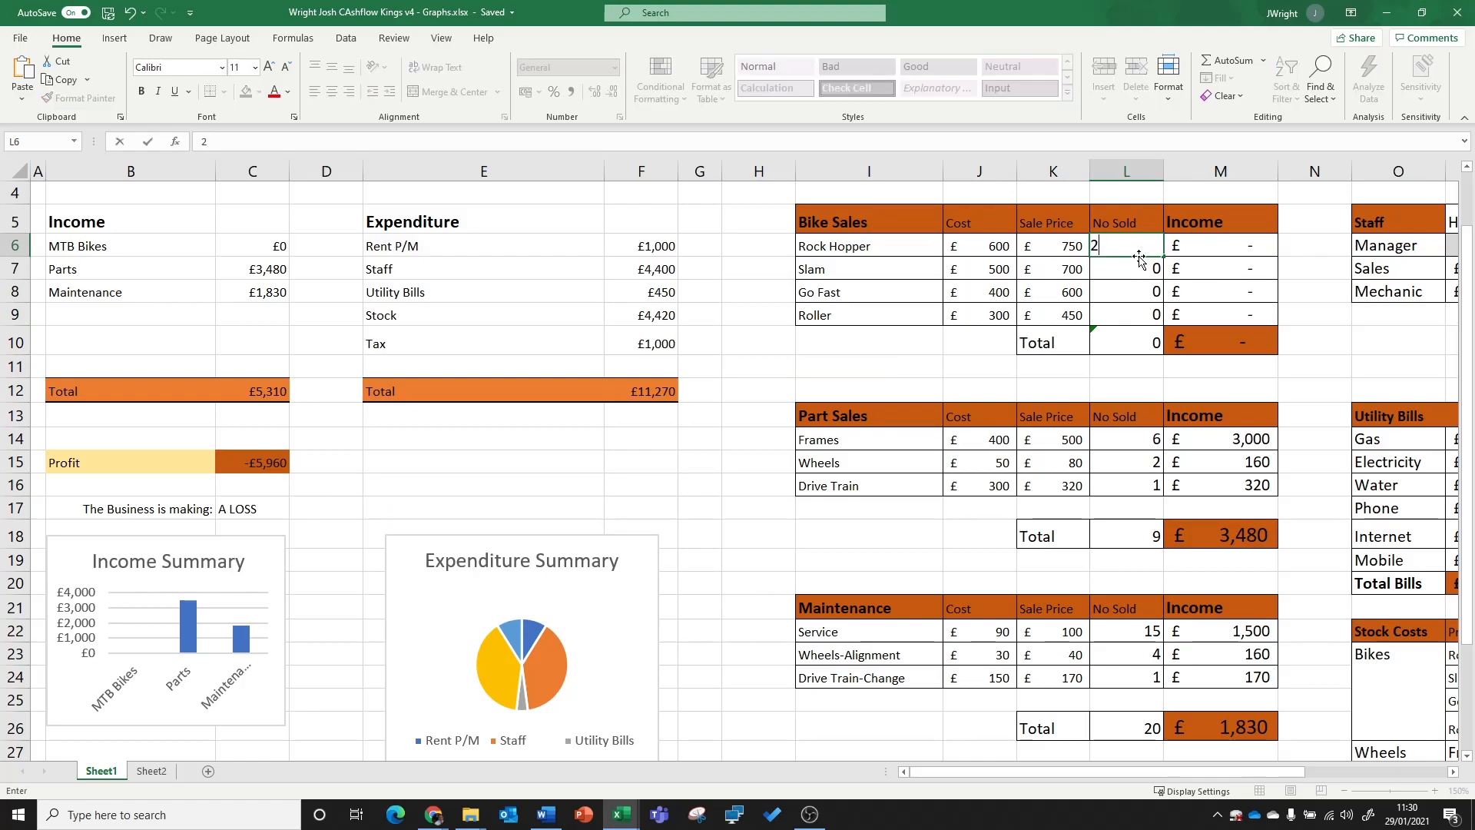
pyautogui.press('Return')
pyautogui.write('10')
pyautogui.press('Return')
pyautogui.write('5')
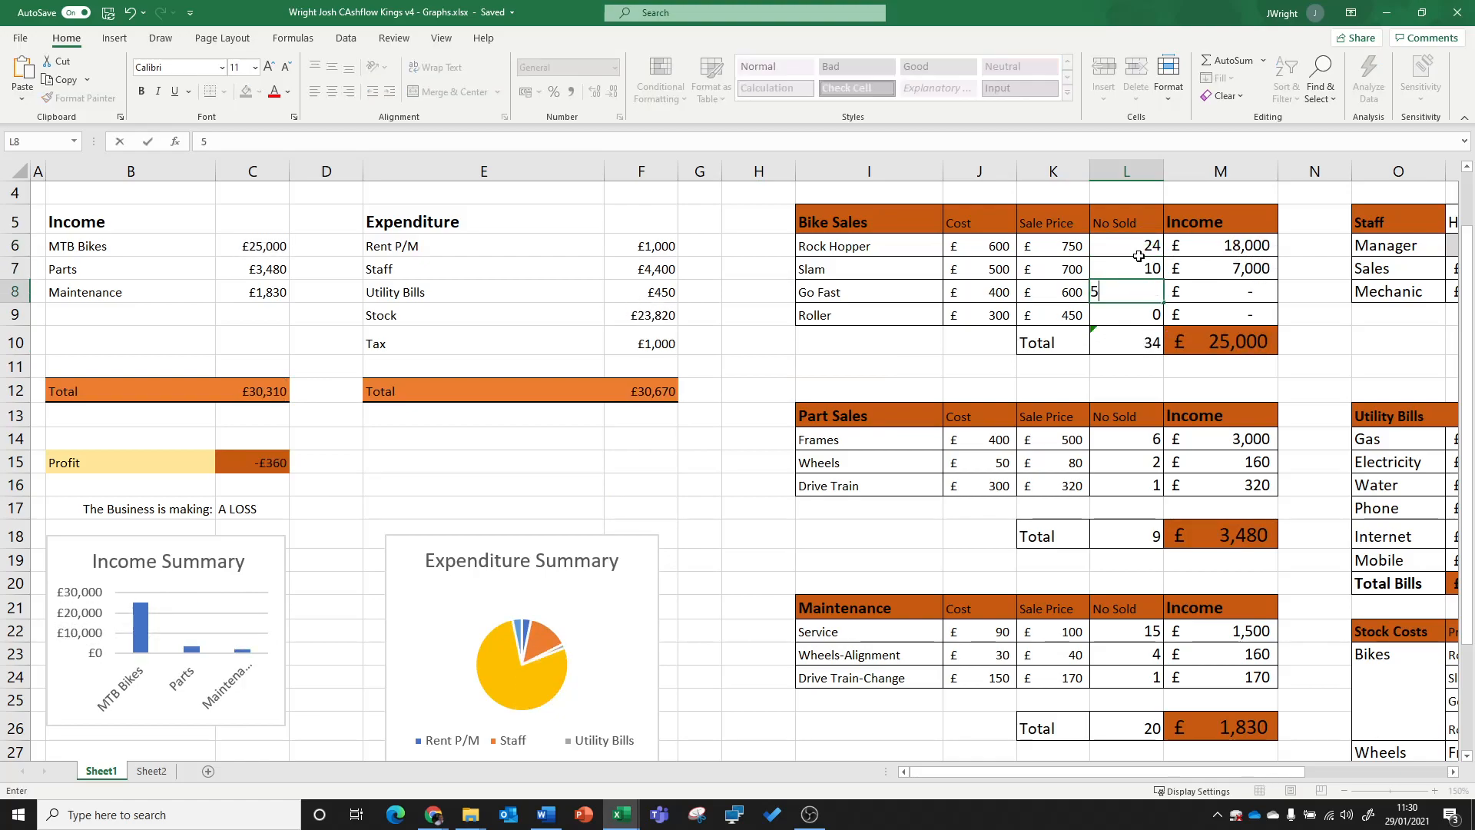
pyautogui.press('Return')
pyautogui.write('3')
pyautogui.press('Return')
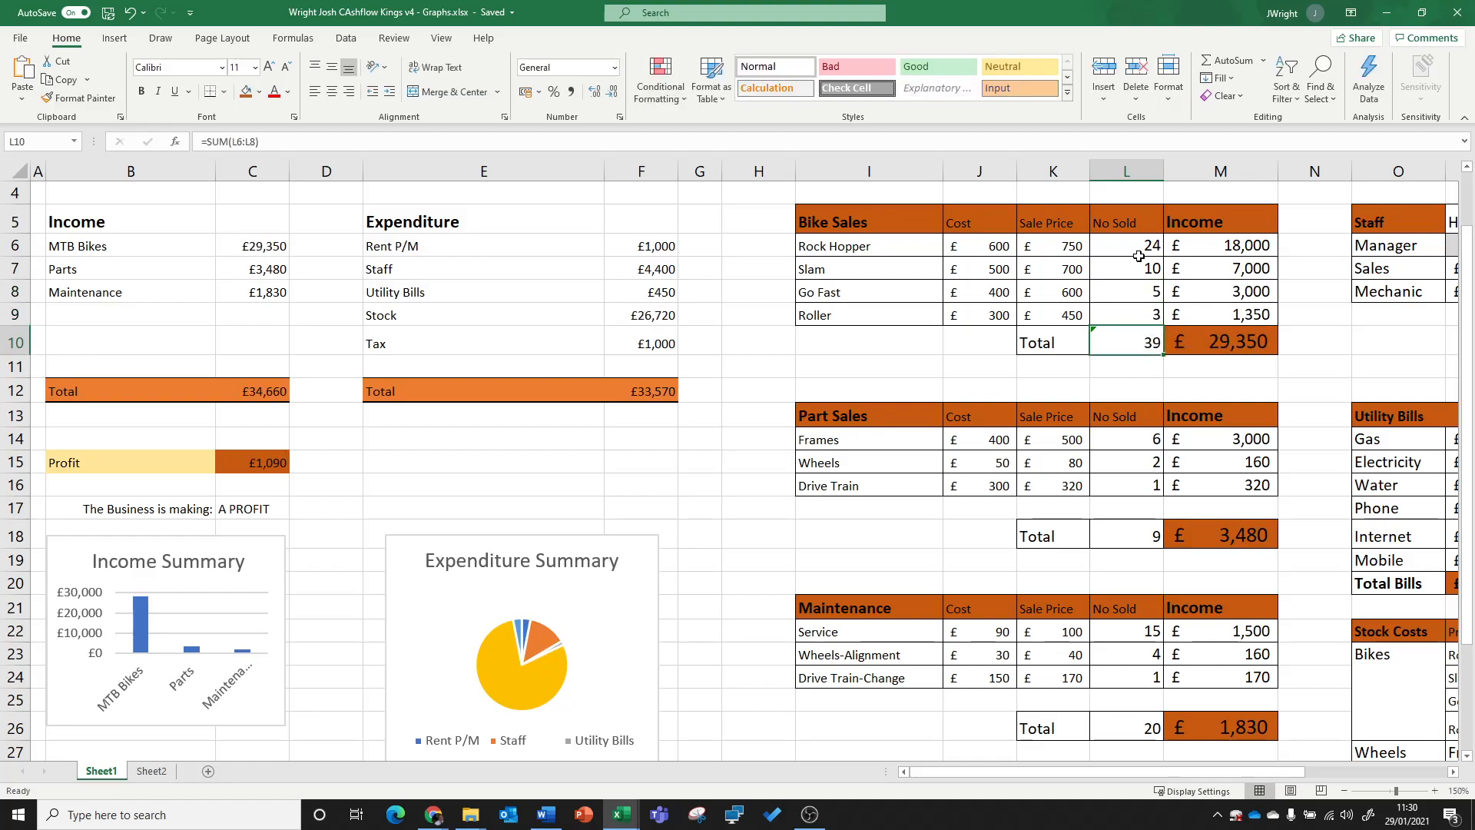
# Step: Fill the profit-or-loss statement cells B17:C17 with standard yellow
pyautogui.click(254, 513)
pyautogui.moveTo(175, 511); pyautogui.dragTo(261, 511)
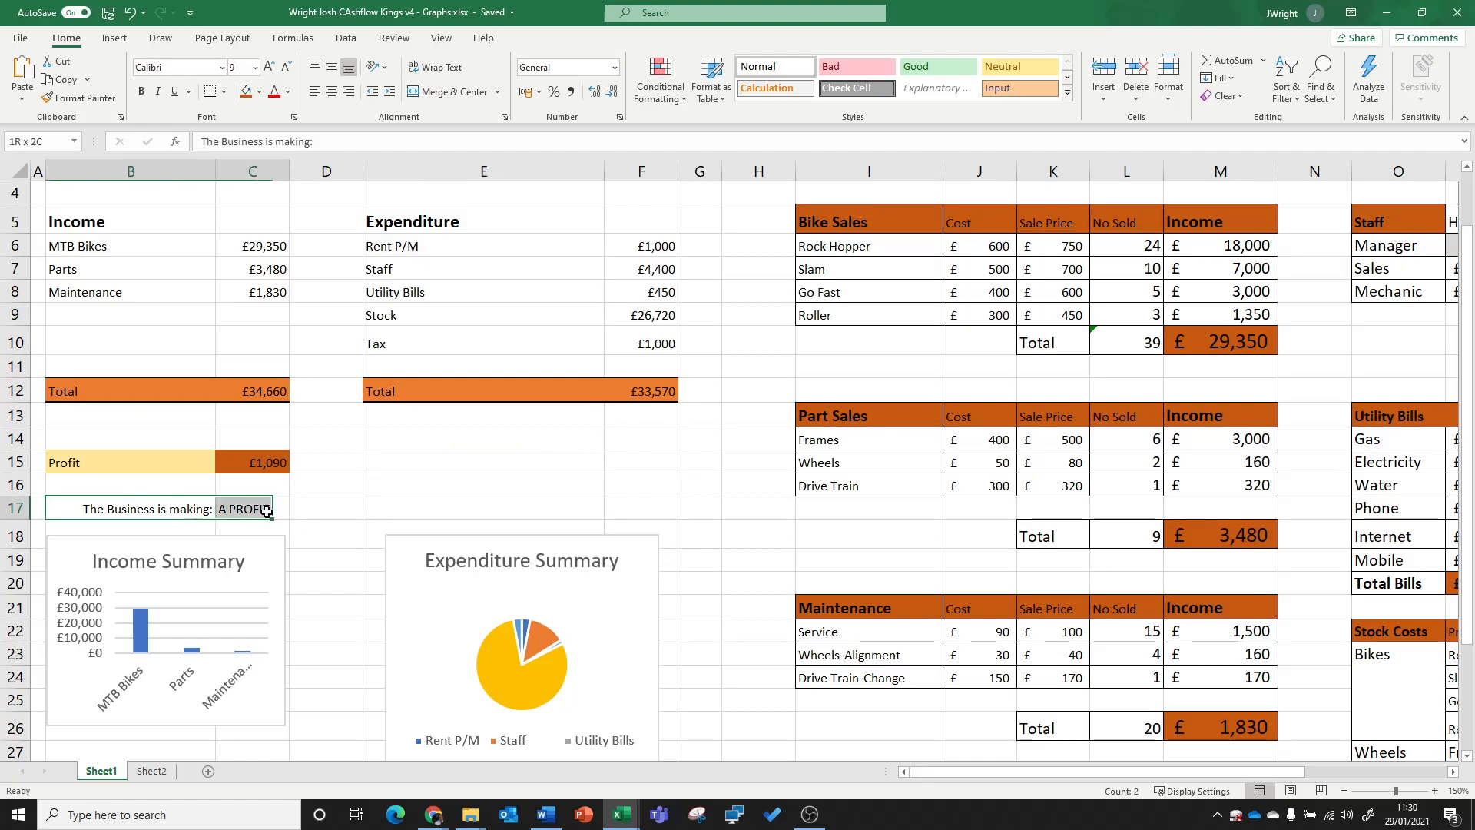
pyautogui.click(260, 93)
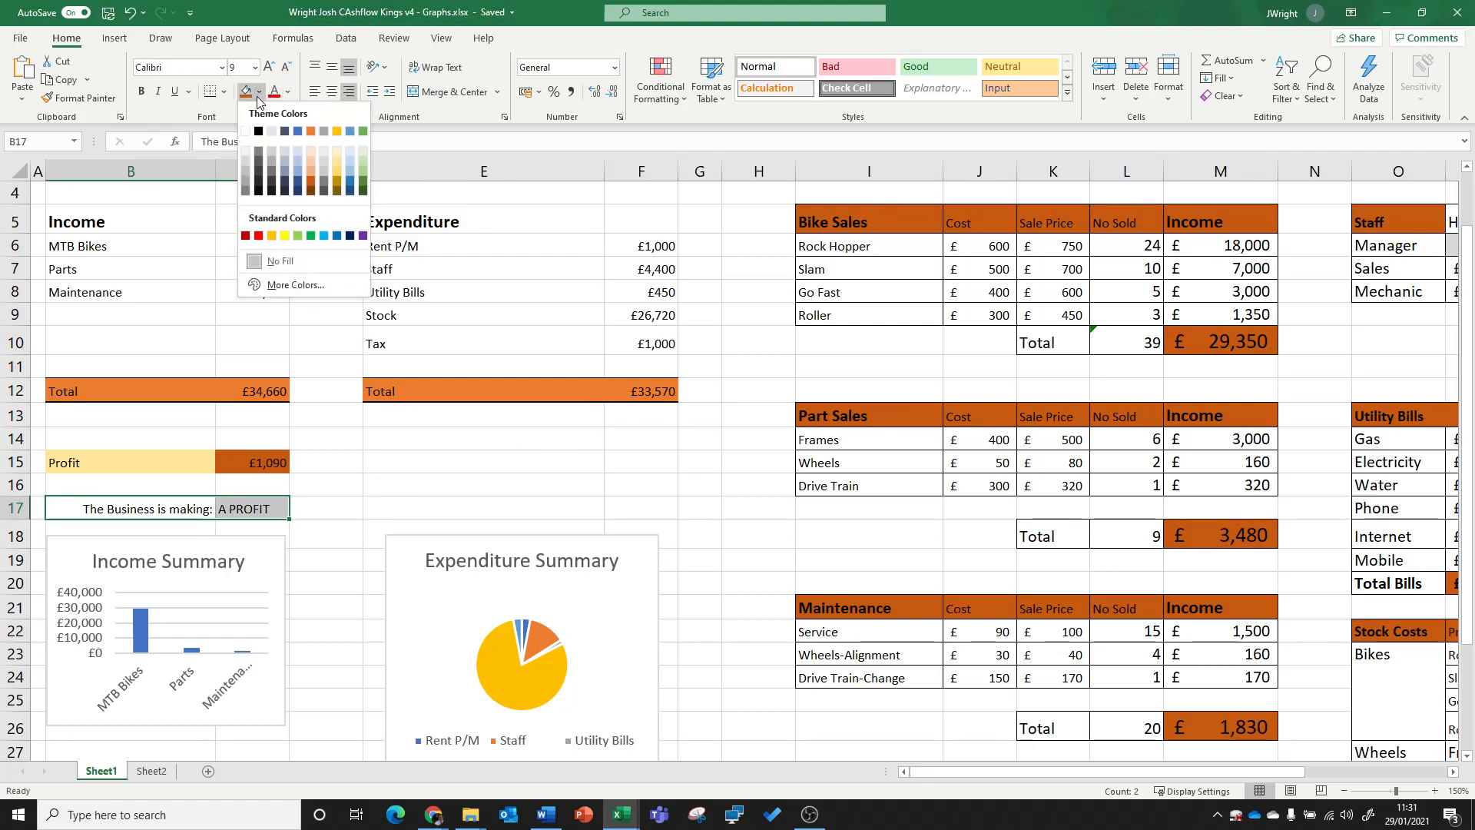
pyautogui.click(287, 238)
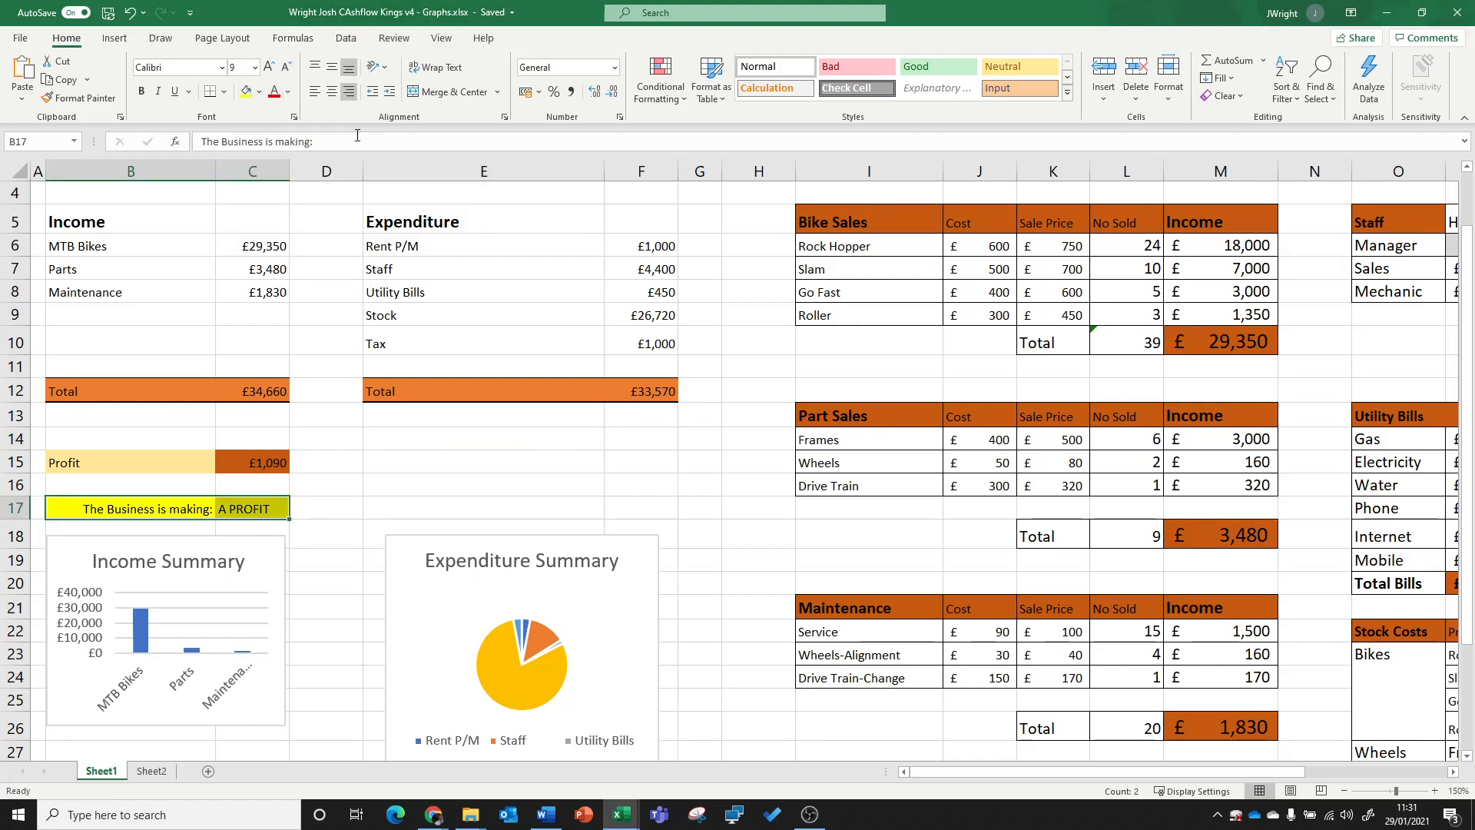
pyautogui.click(260, 93)
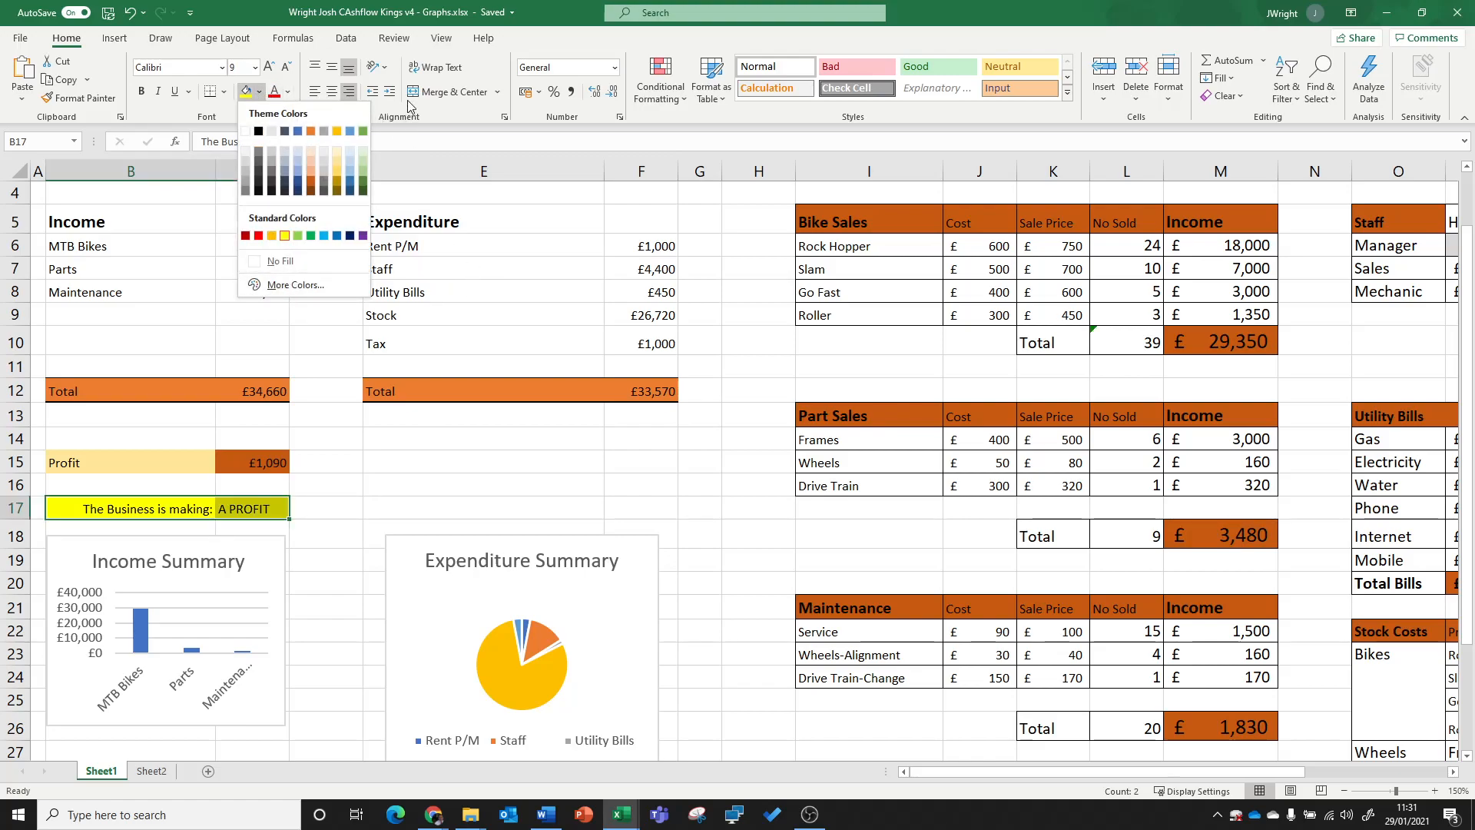
pyautogui.click(451, 106)
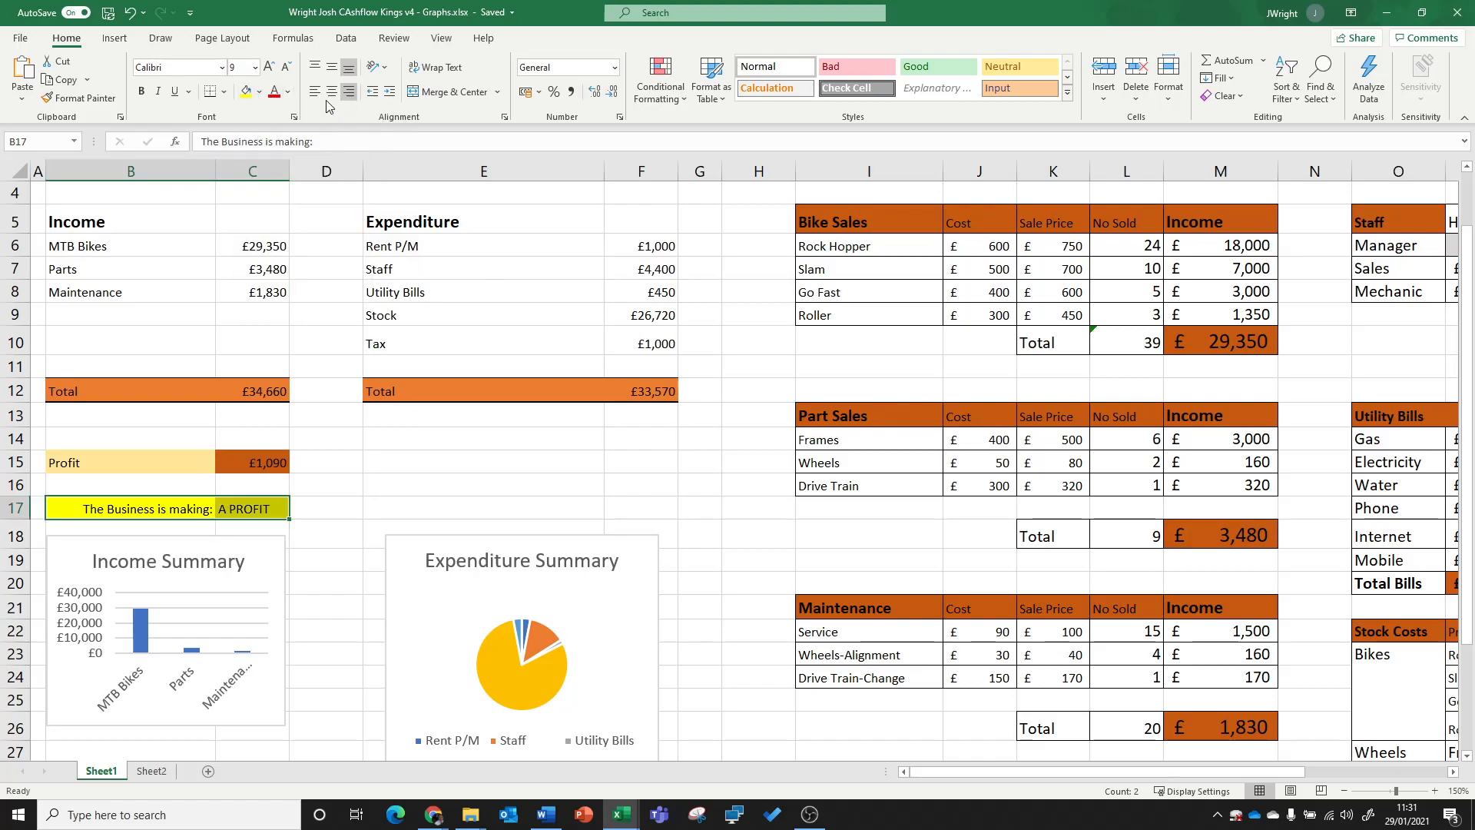
# Step: Add borders to the profit-or-loss statement cells B17:C17
pyautogui.click(224, 92)
pyautogui.click(317, 307)
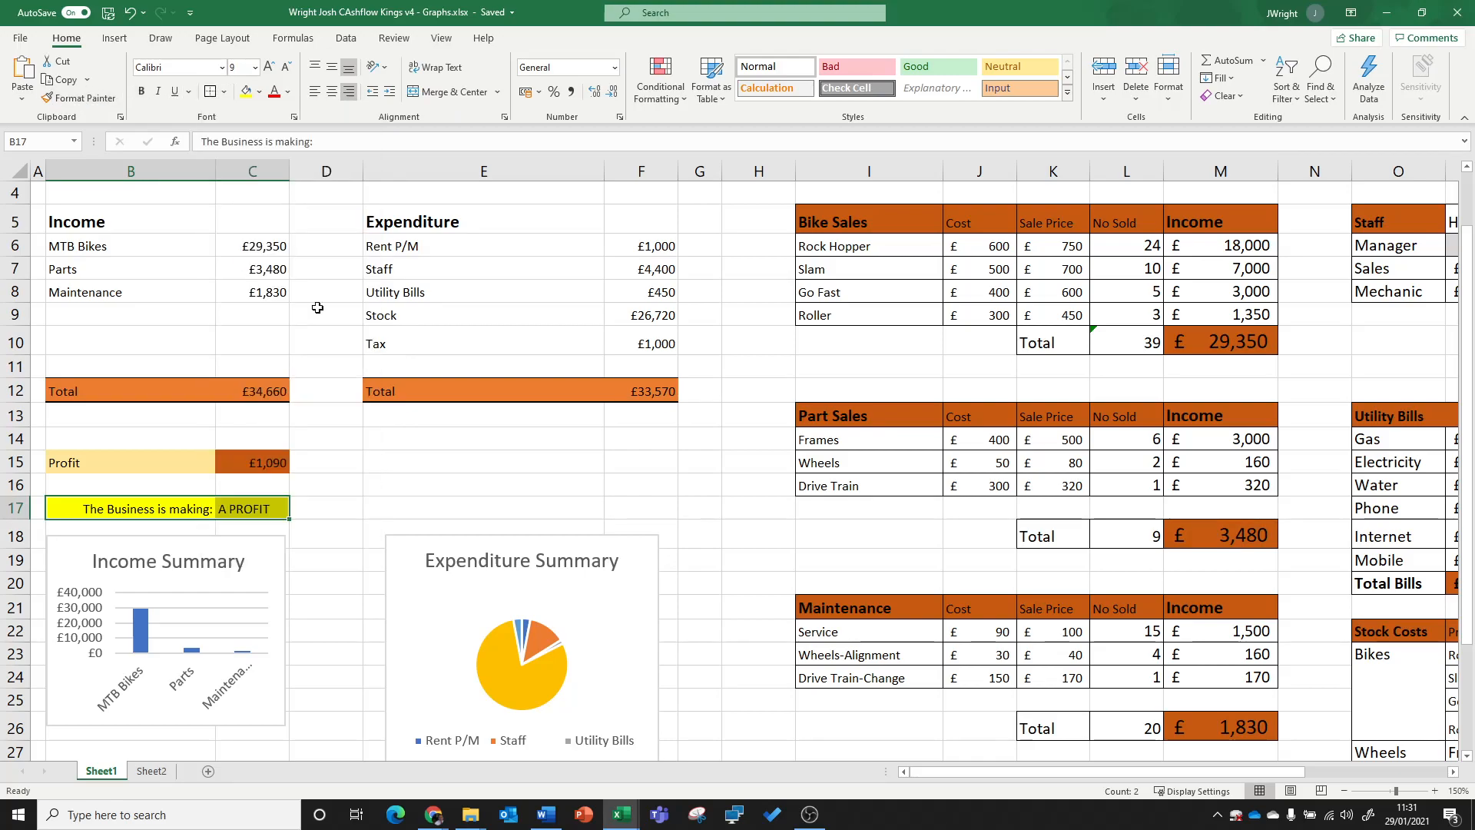
pyautogui.click(330, 509)
# Step: Change the fill of the IF result cell C17 to dark gold
pyautogui.click(265, 505)
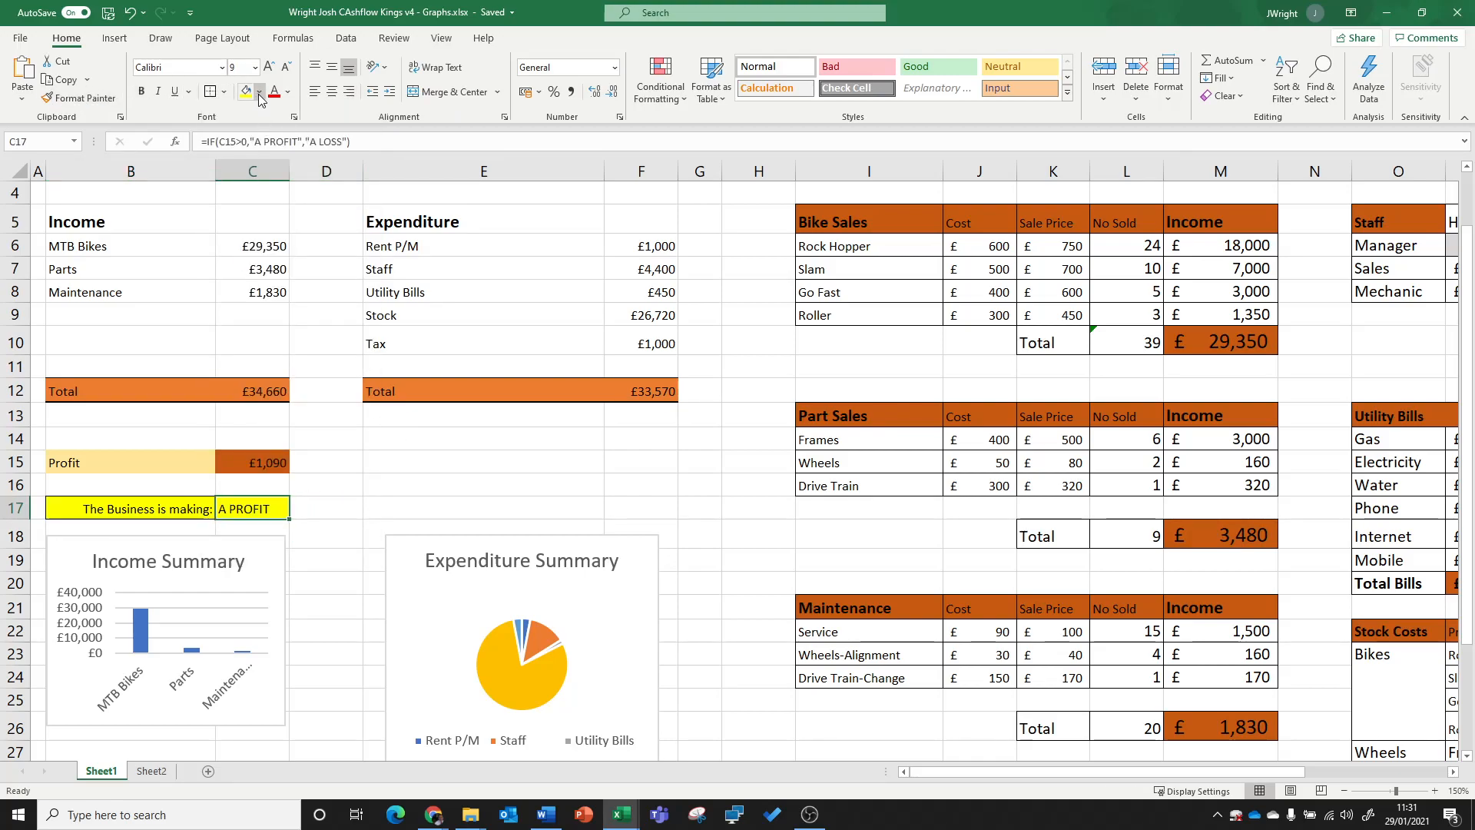
pyautogui.click(260, 93)
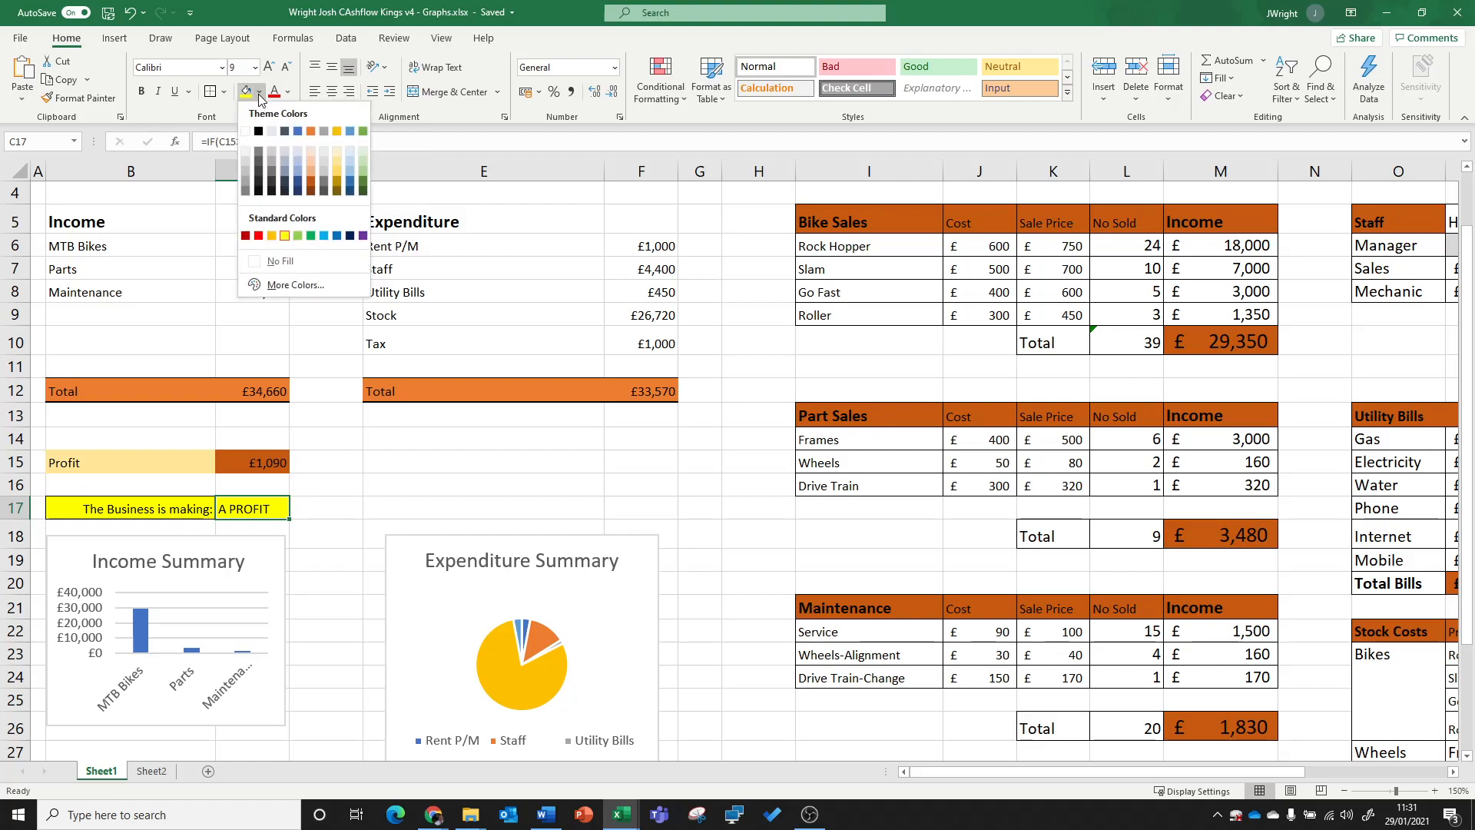
pyautogui.click(338, 187)
pyautogui.click(323, 530)
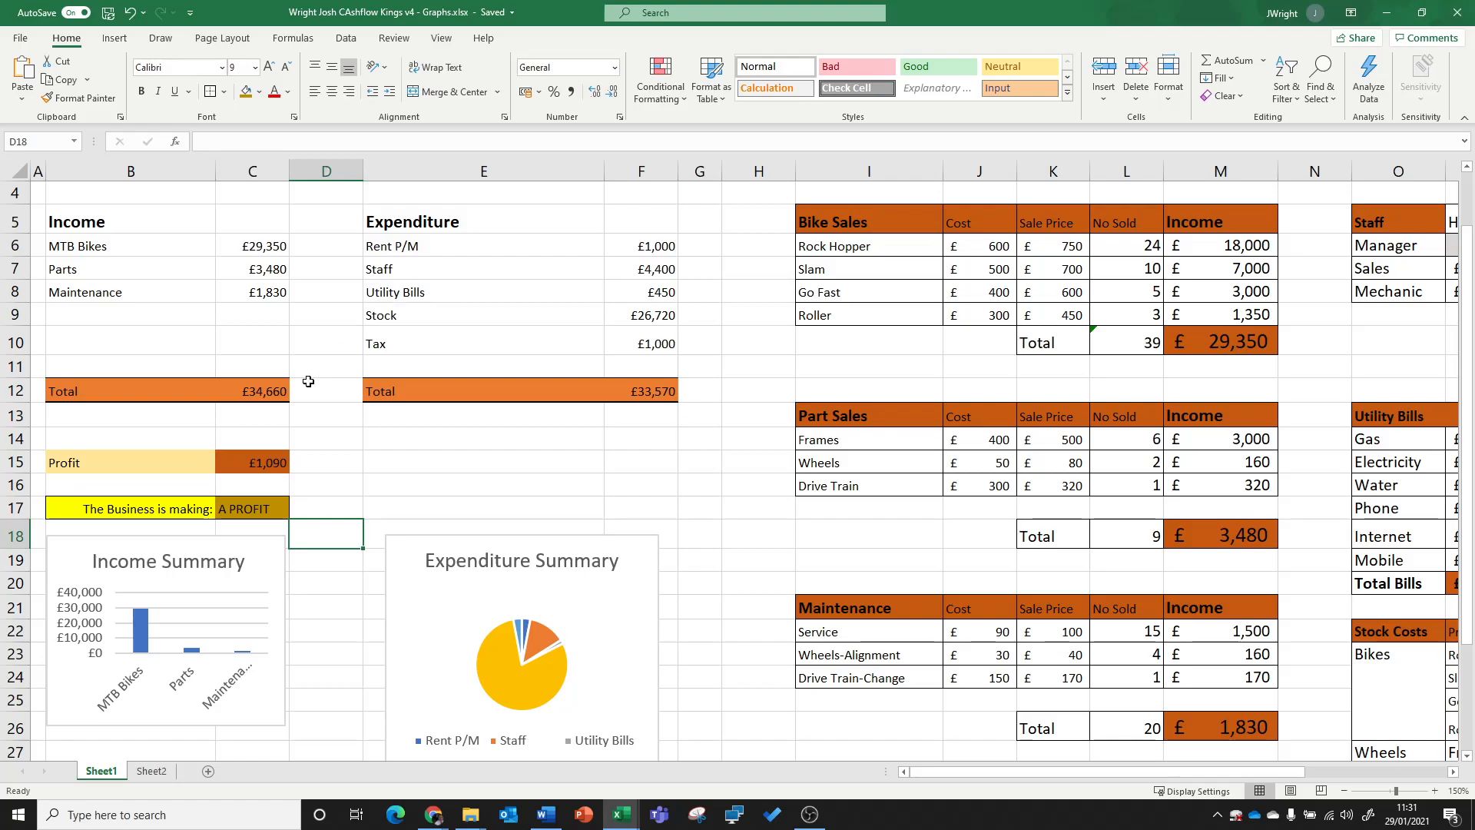
# Step: Review the IF formula in C17, examining its logical test and its values if true and false
pyautogui.click(273, 507)
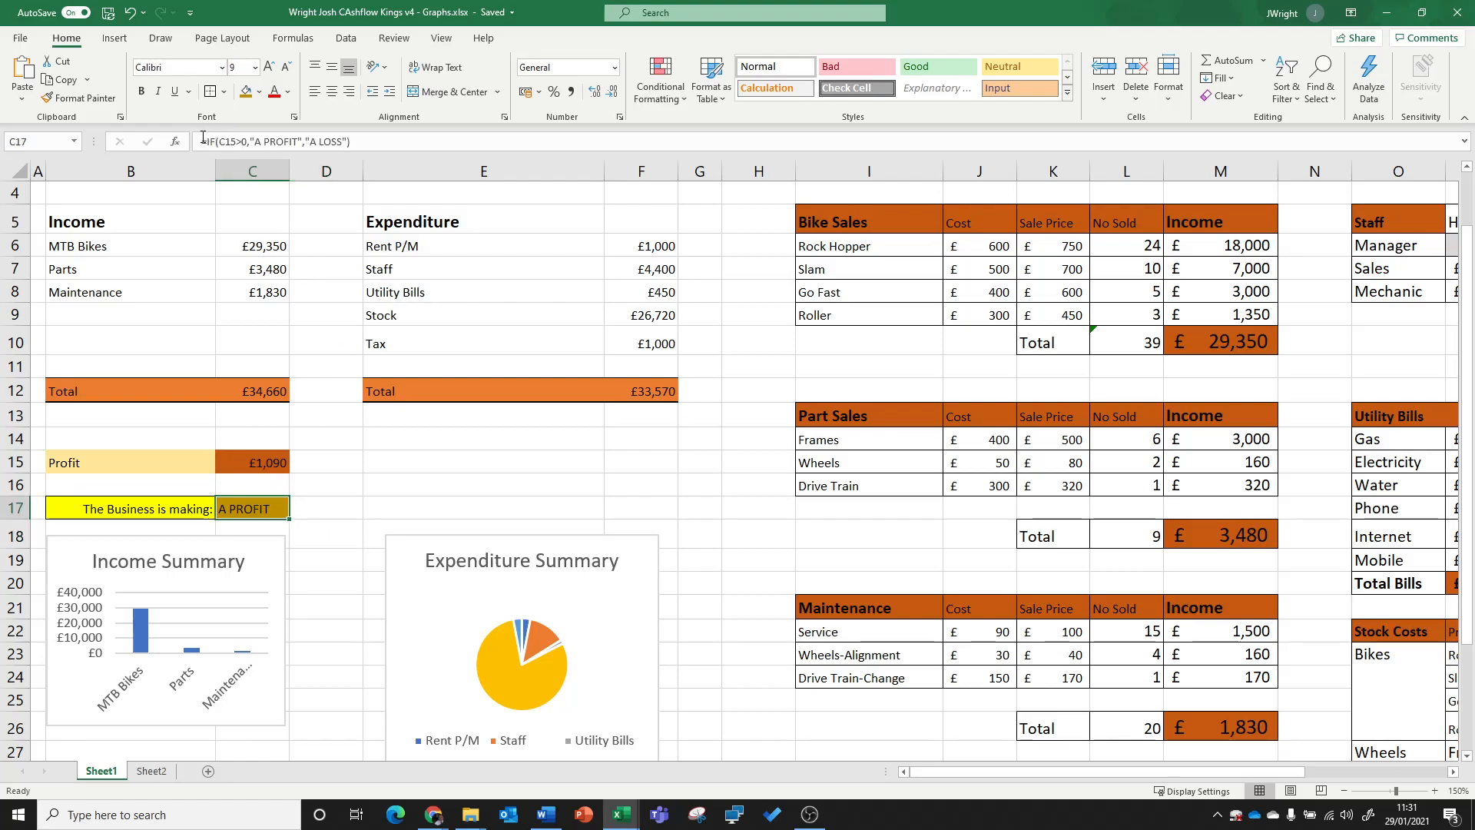
pyautogui.moveTo(203, 142); pyautogui.dragTo(361, 144)
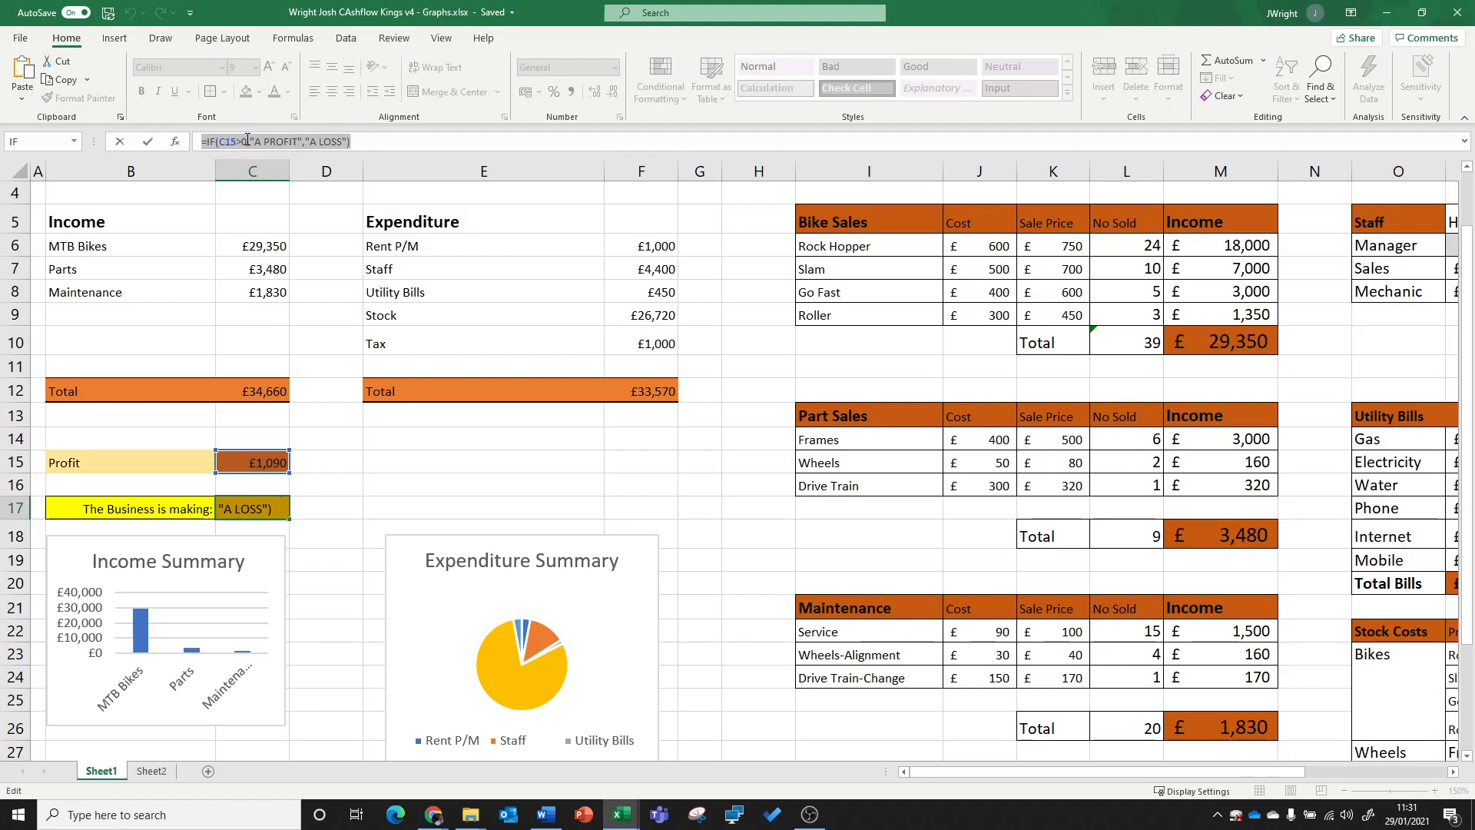
pyautogui.moveTo(257, 142); pyautogui.dragTo(346, 142)
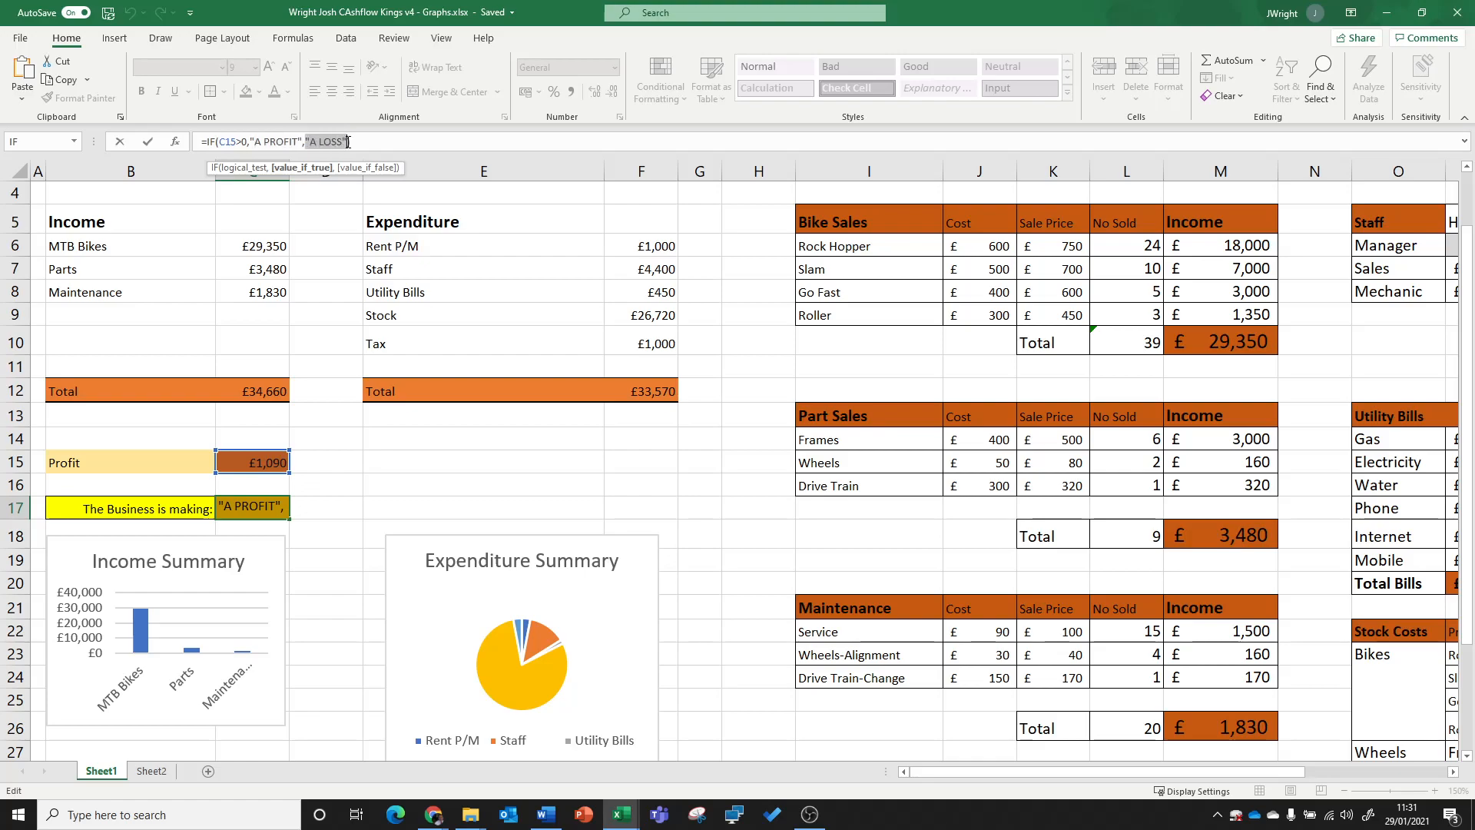
pyautogui.click(391, 143)
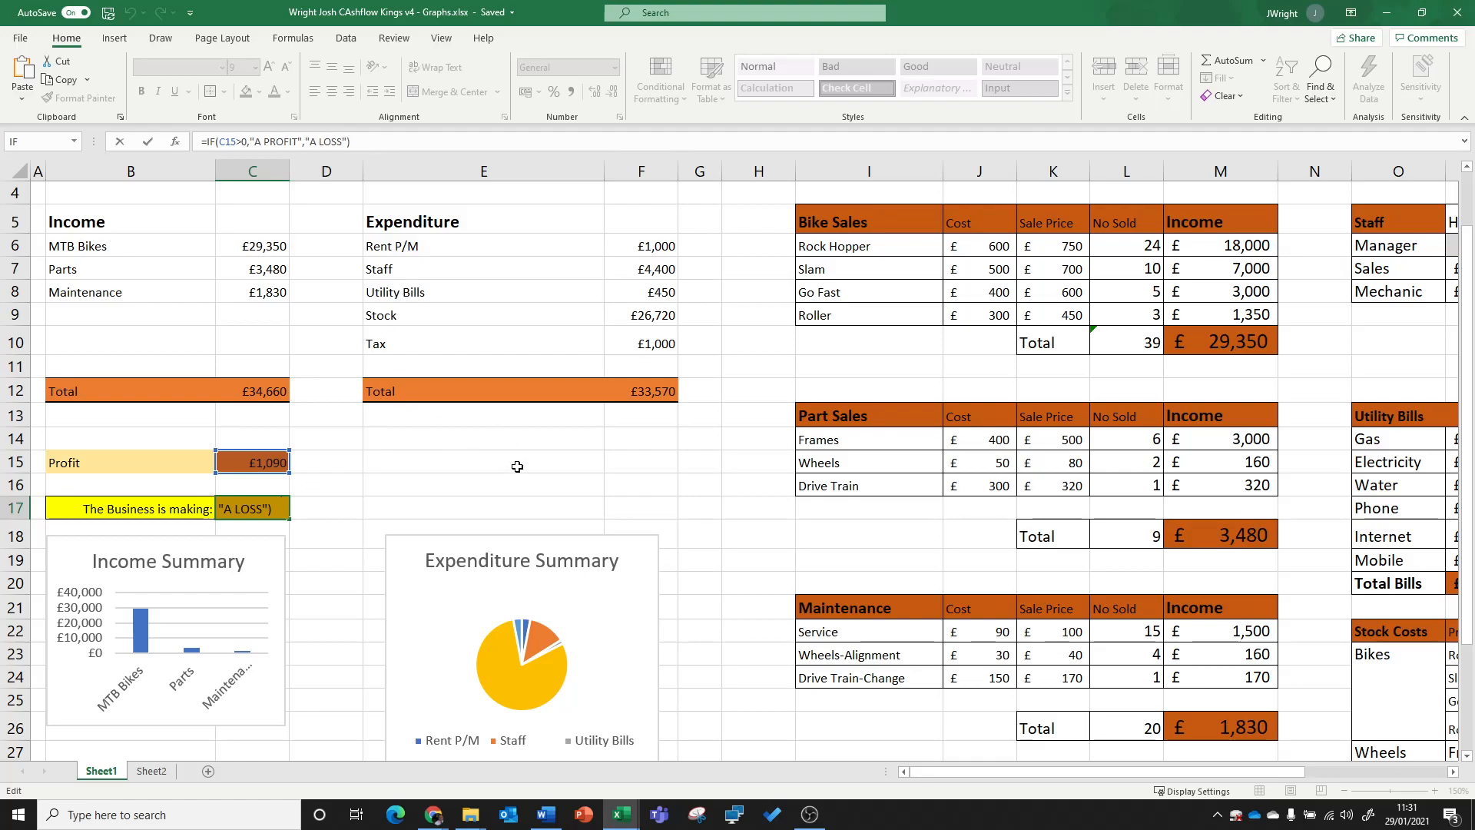
pyautogui.click(420, 455)
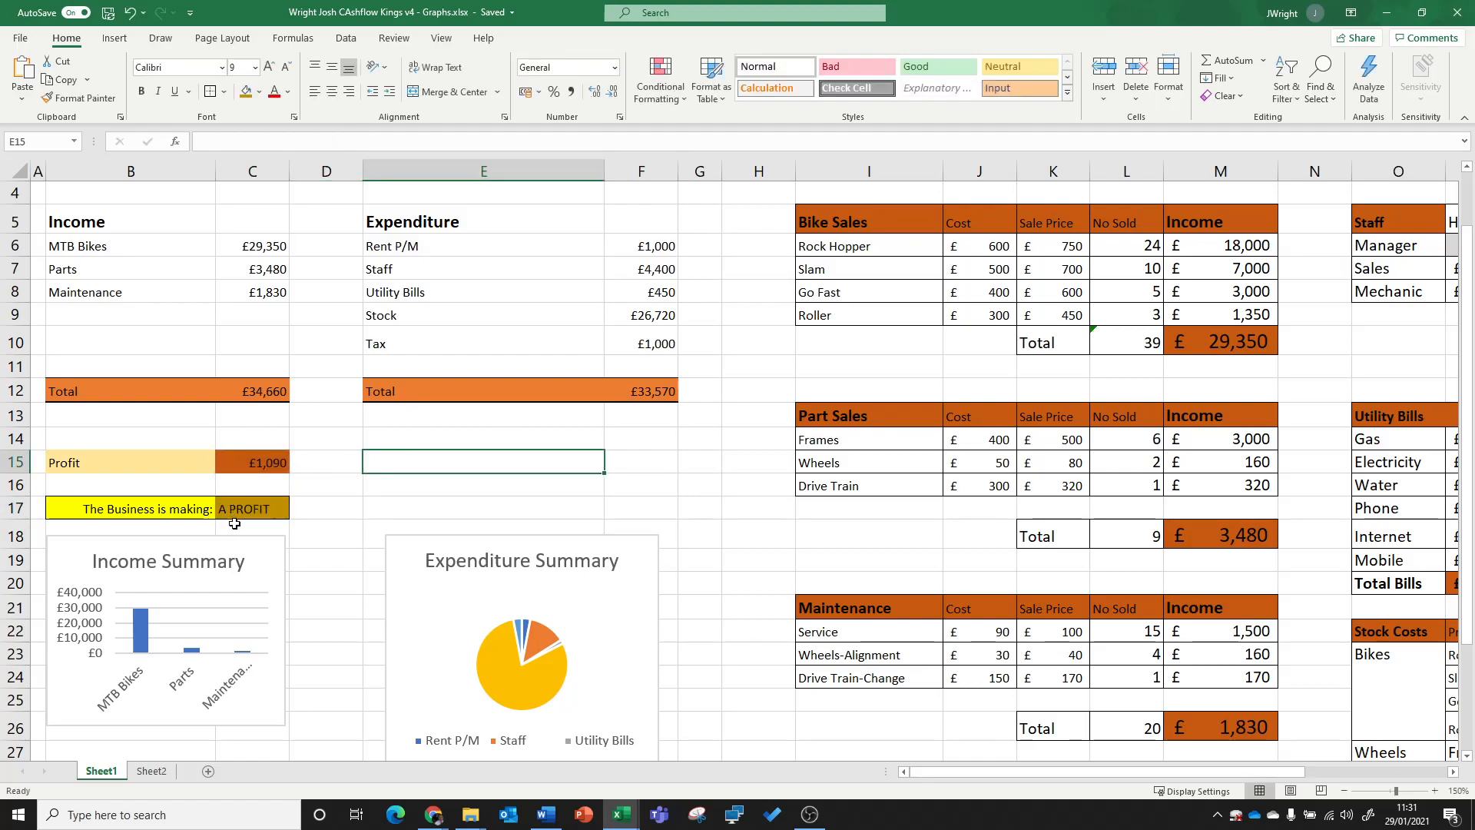
pyautogui.click(257, 509)
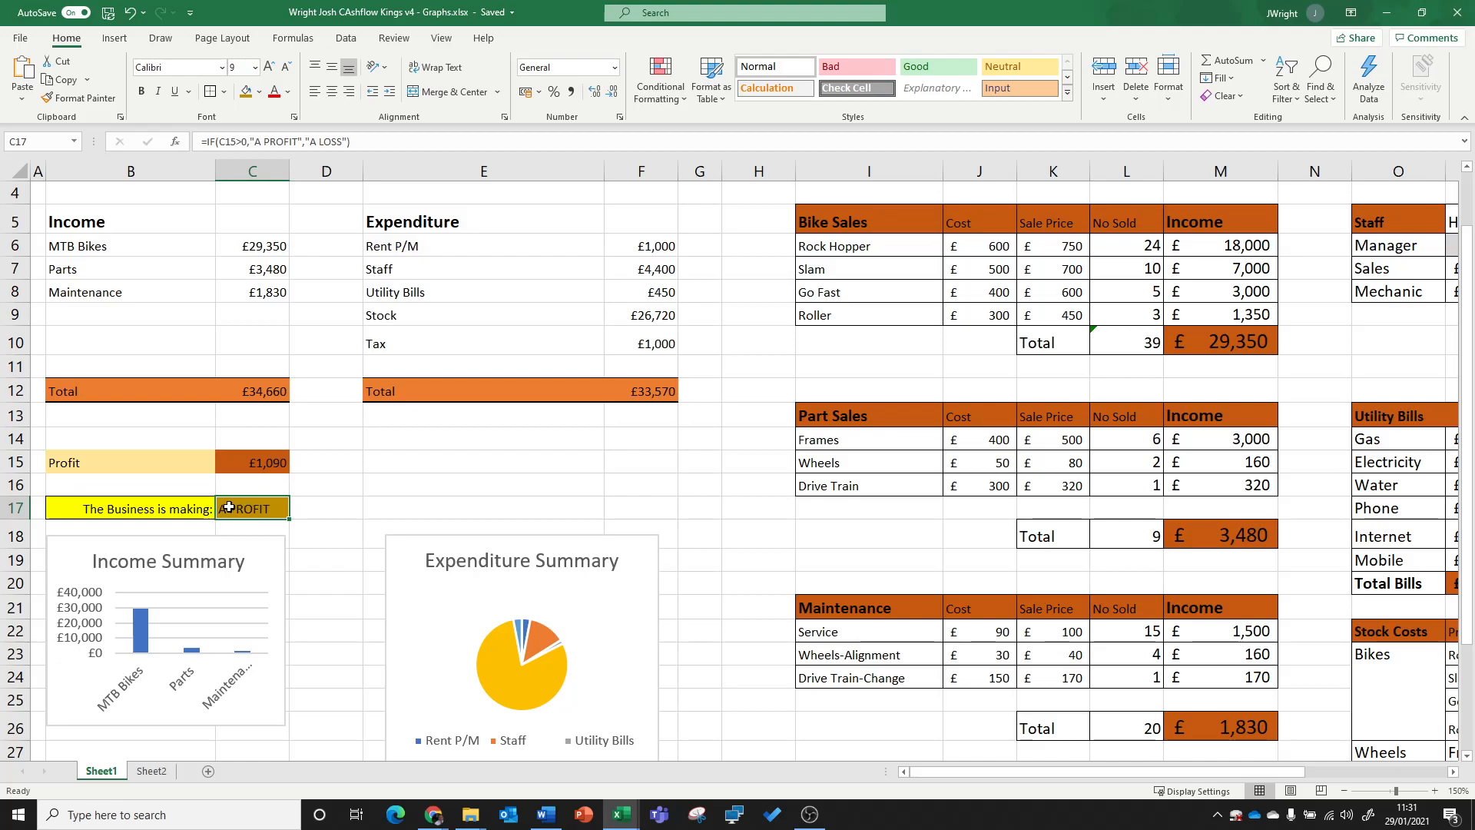
pyautogui.click(375, 484)
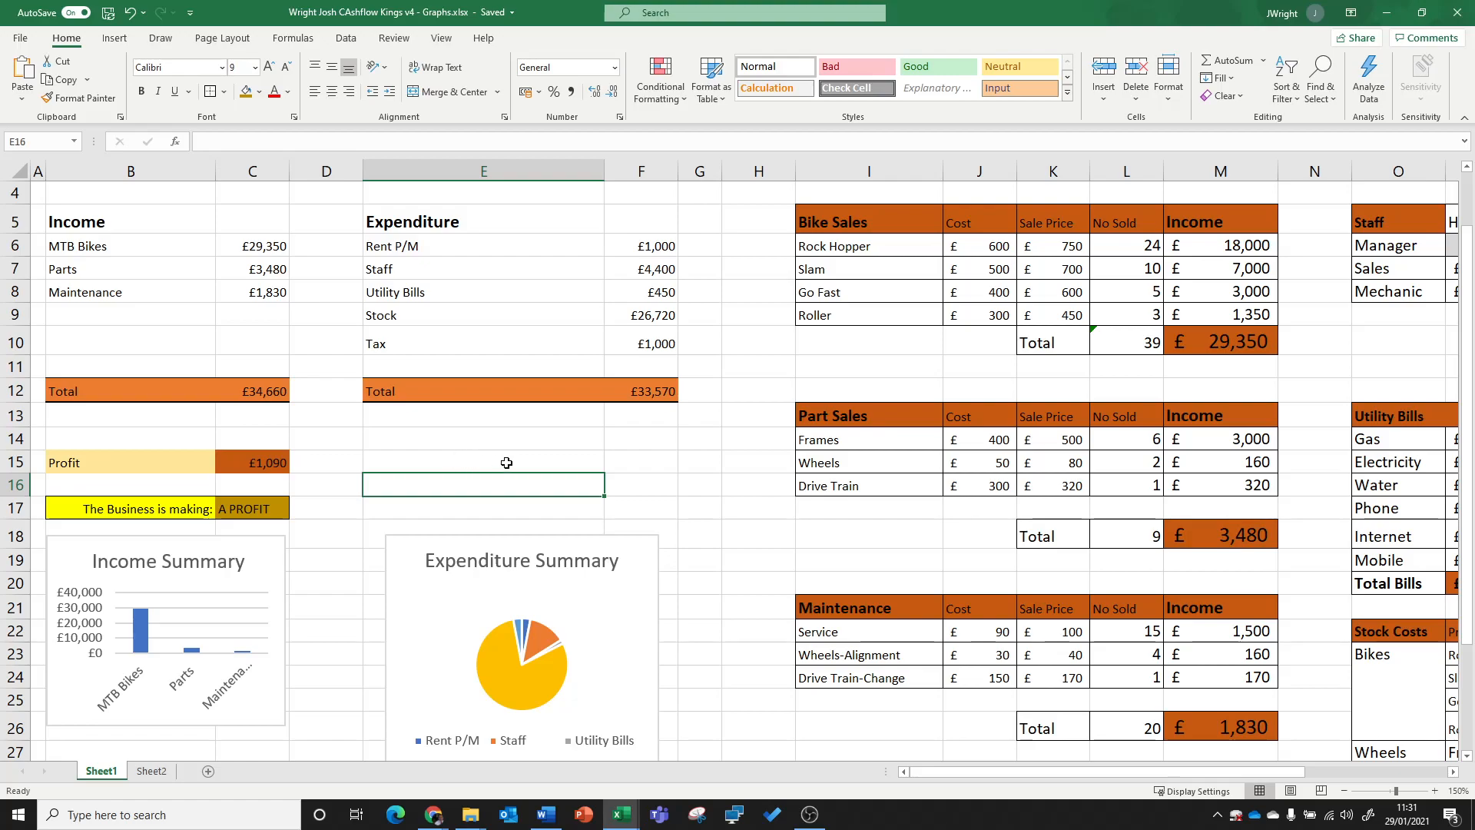
# Step: Remove the fill colour from the Profit amount cell C15
pyautogui.click(280, 504)
pyautogui.press('Up')
pyautogui.press('Up')
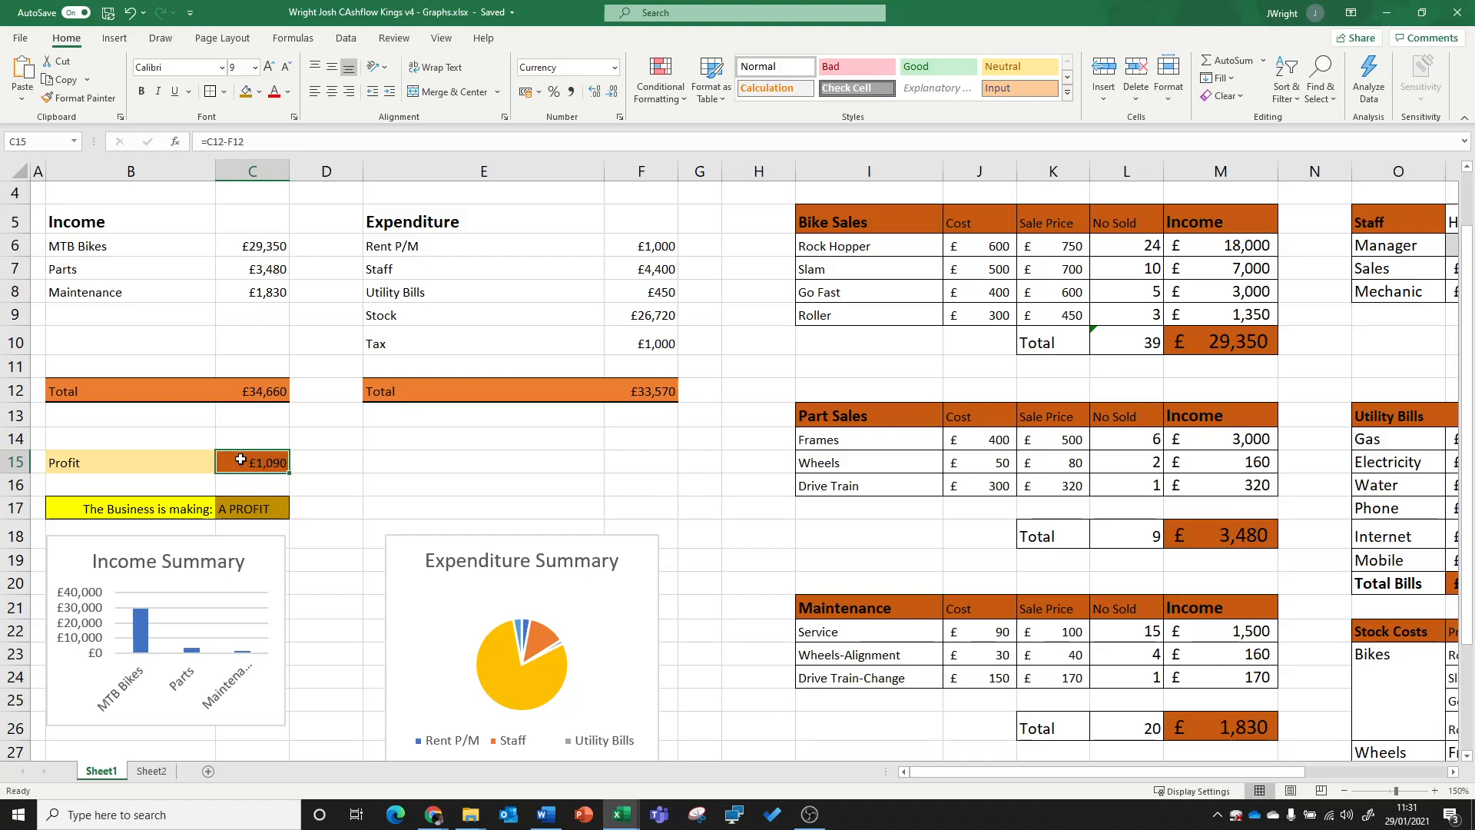
pyautogui.click(260, 91)
pyautogui.click(280, 261)
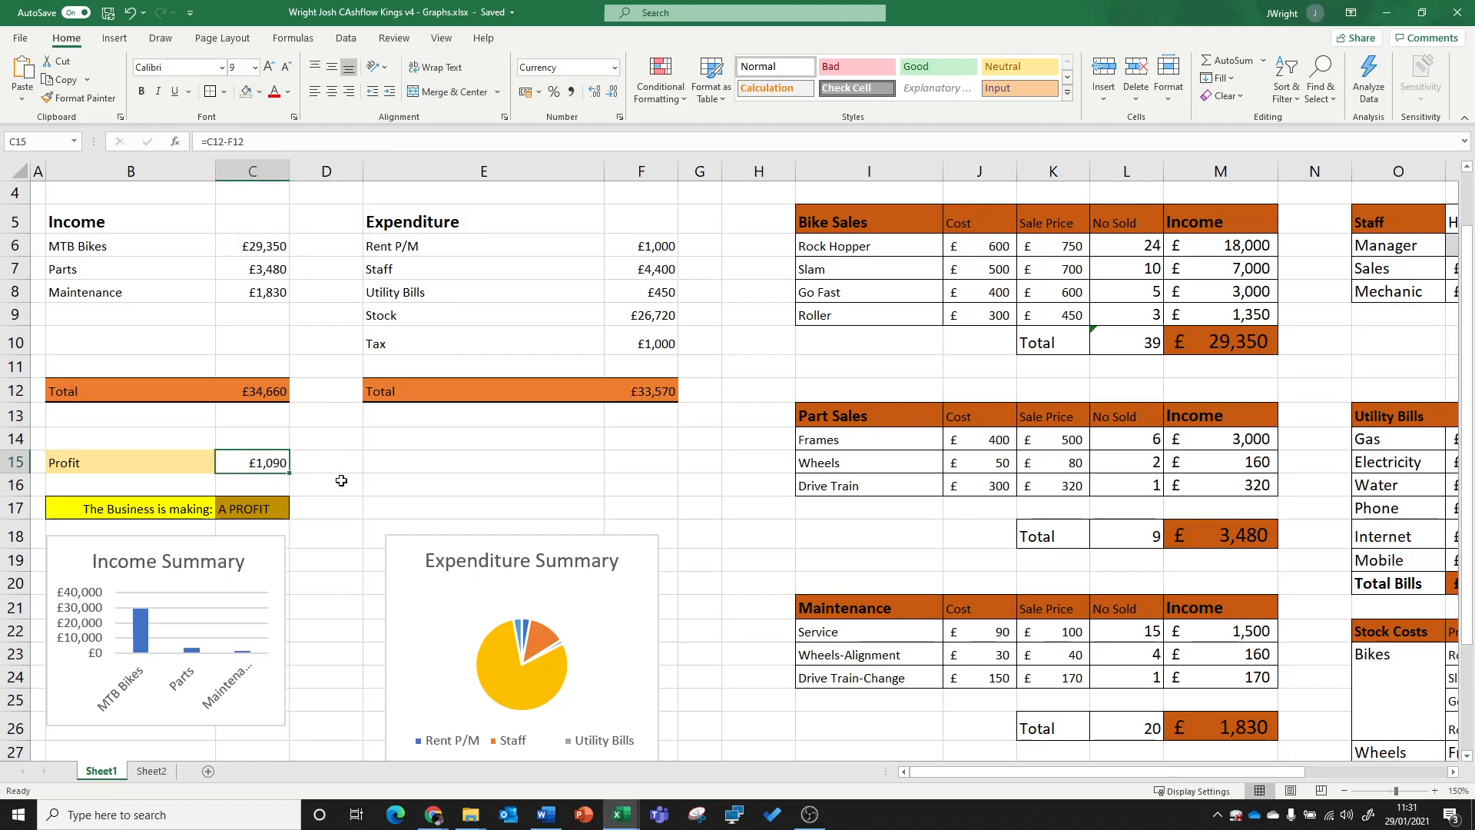
pyautogui.click(343, 470)
# Step: Start a Greater Than conditional formatting rule on C15, keeping £1,090 as the threshold, and choose Custom Format
pyautogui.click(264, 463)
pyautogui.click(685, 101)
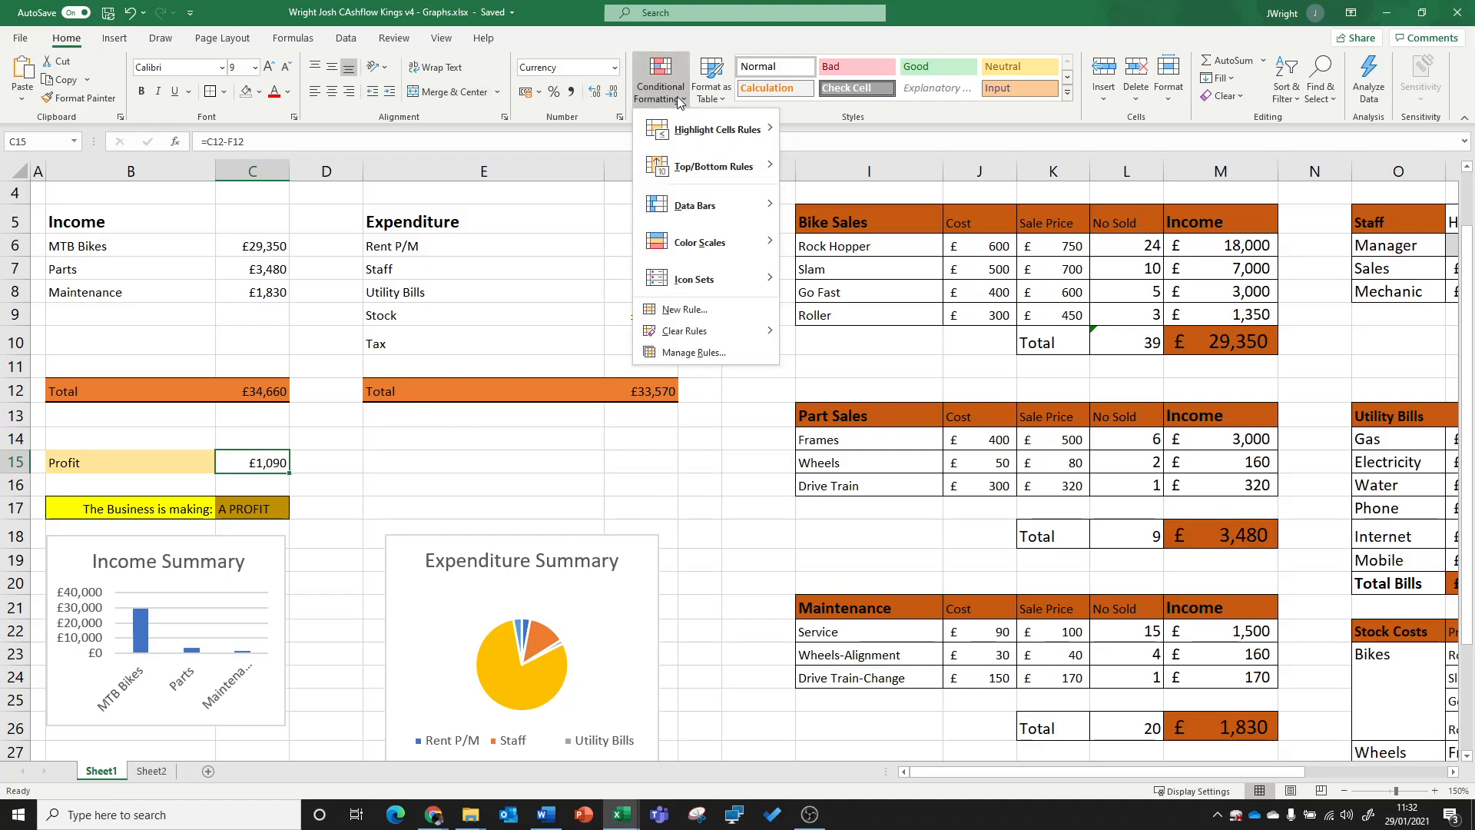
pyautogui.moveTo(682, 126)
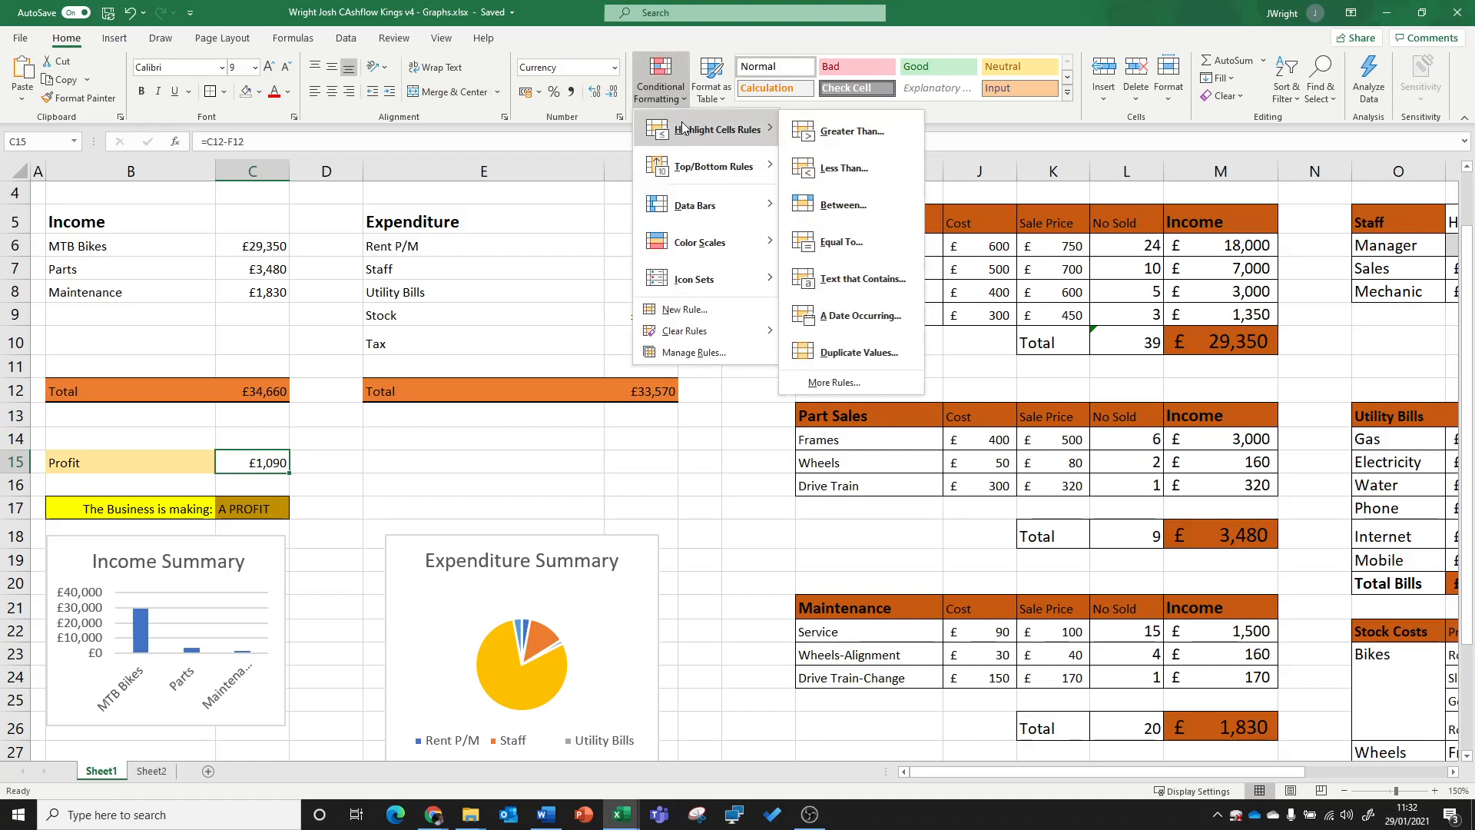
pyautogui.click(860, 132)
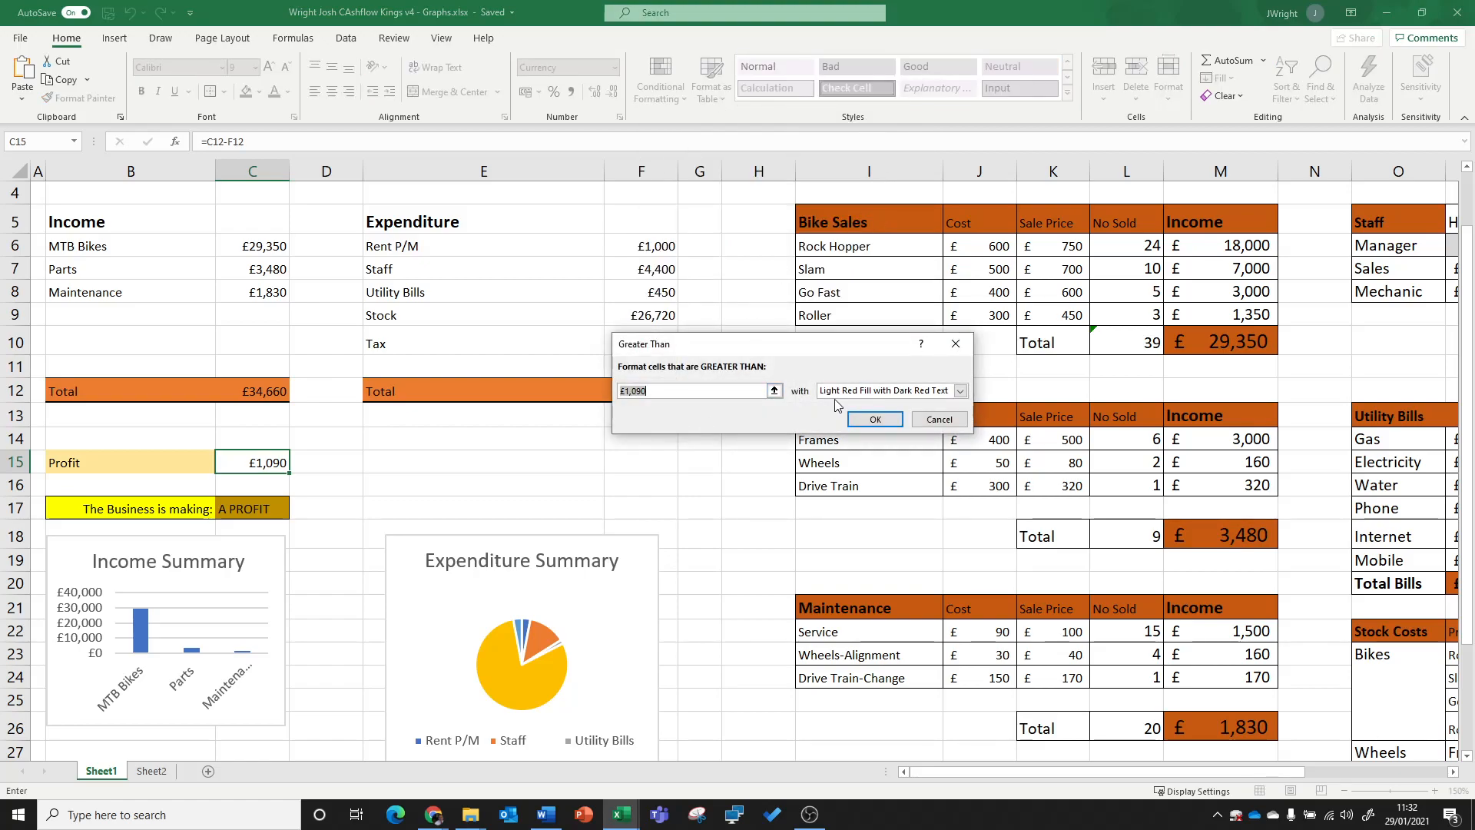
pyautogui.click(855, 394)
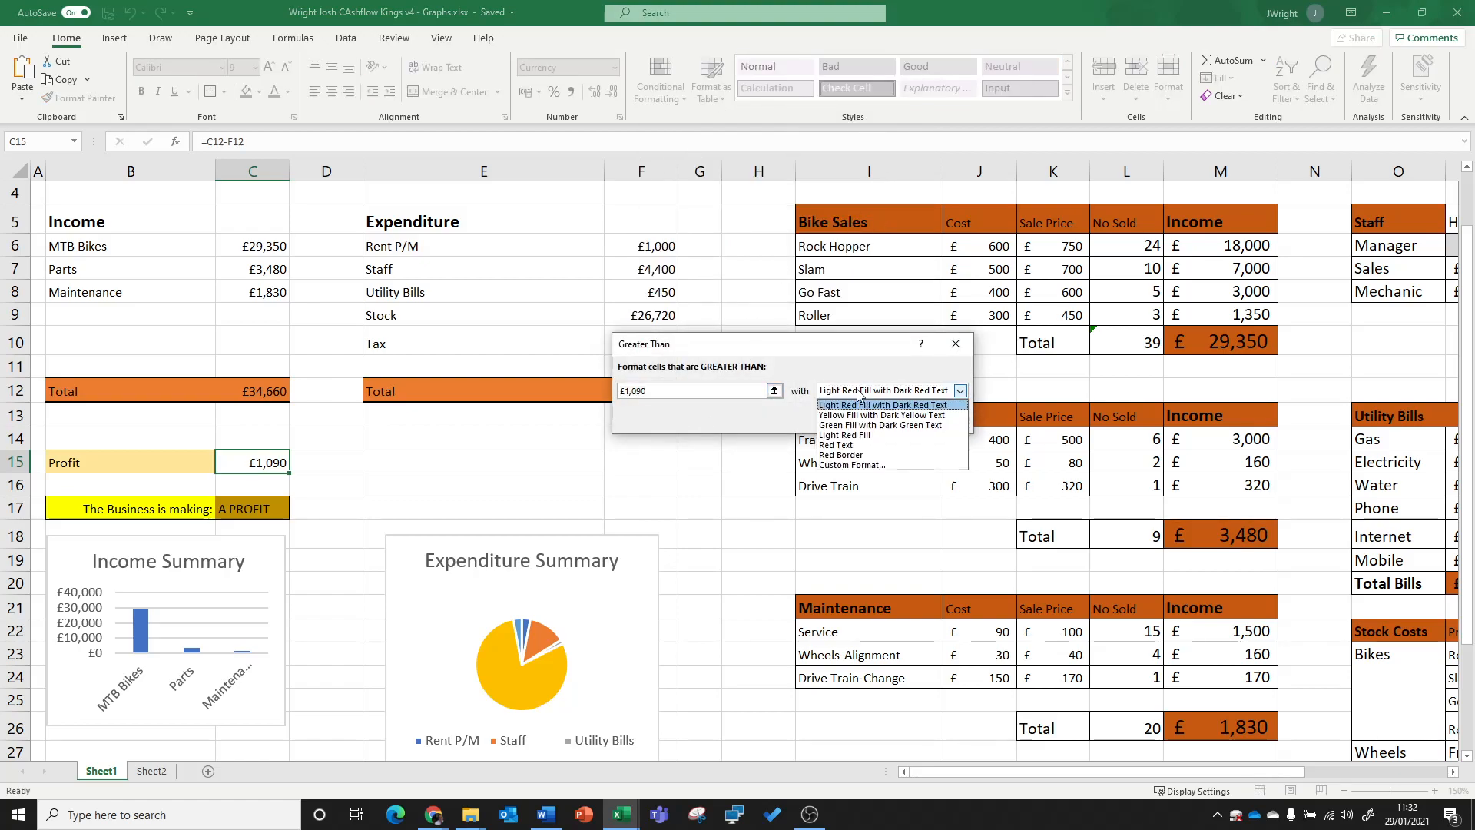
pyautogui.click(868, 465)
# Step: Set the rule's custom format to a dark green fill and apply the conditional formatting rule to C15
pyautogui.moveTo(800, 175); pyautogui.dragTo(831, 437)
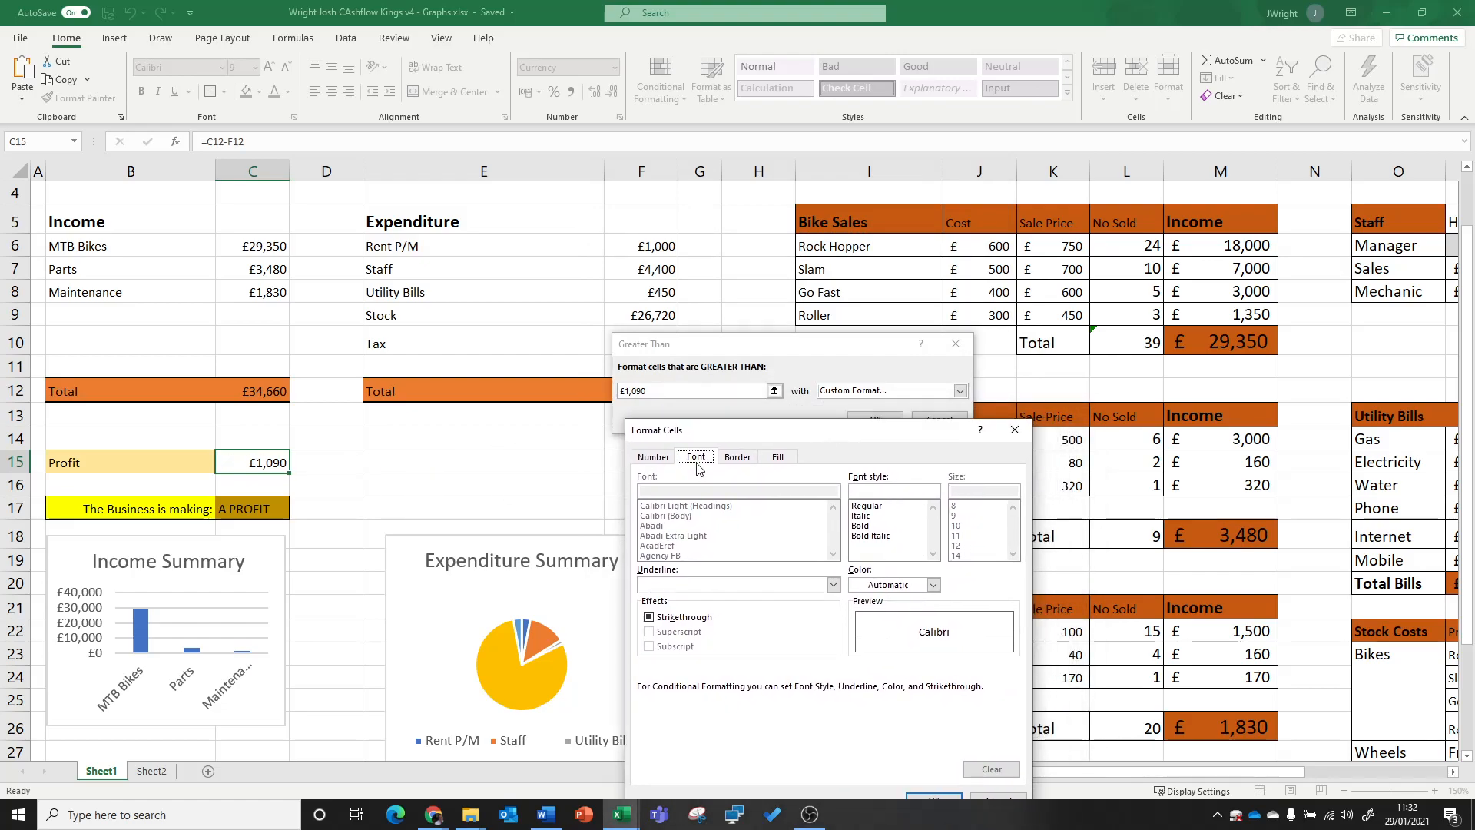
pyautogui.moveTo(772, 438); pyautogui.dragTo(824, 361)
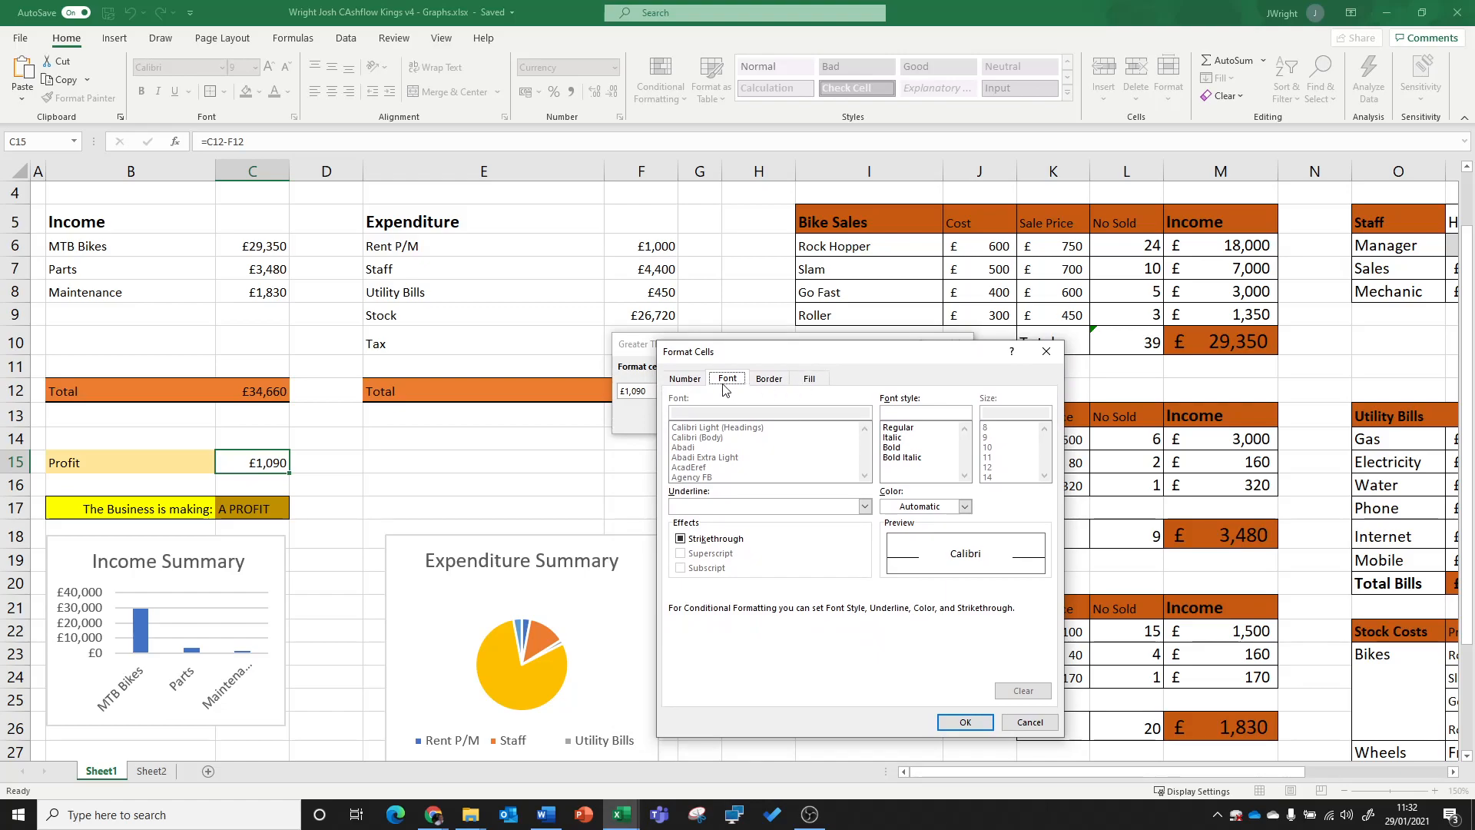
pyautogui.click(810, 380)
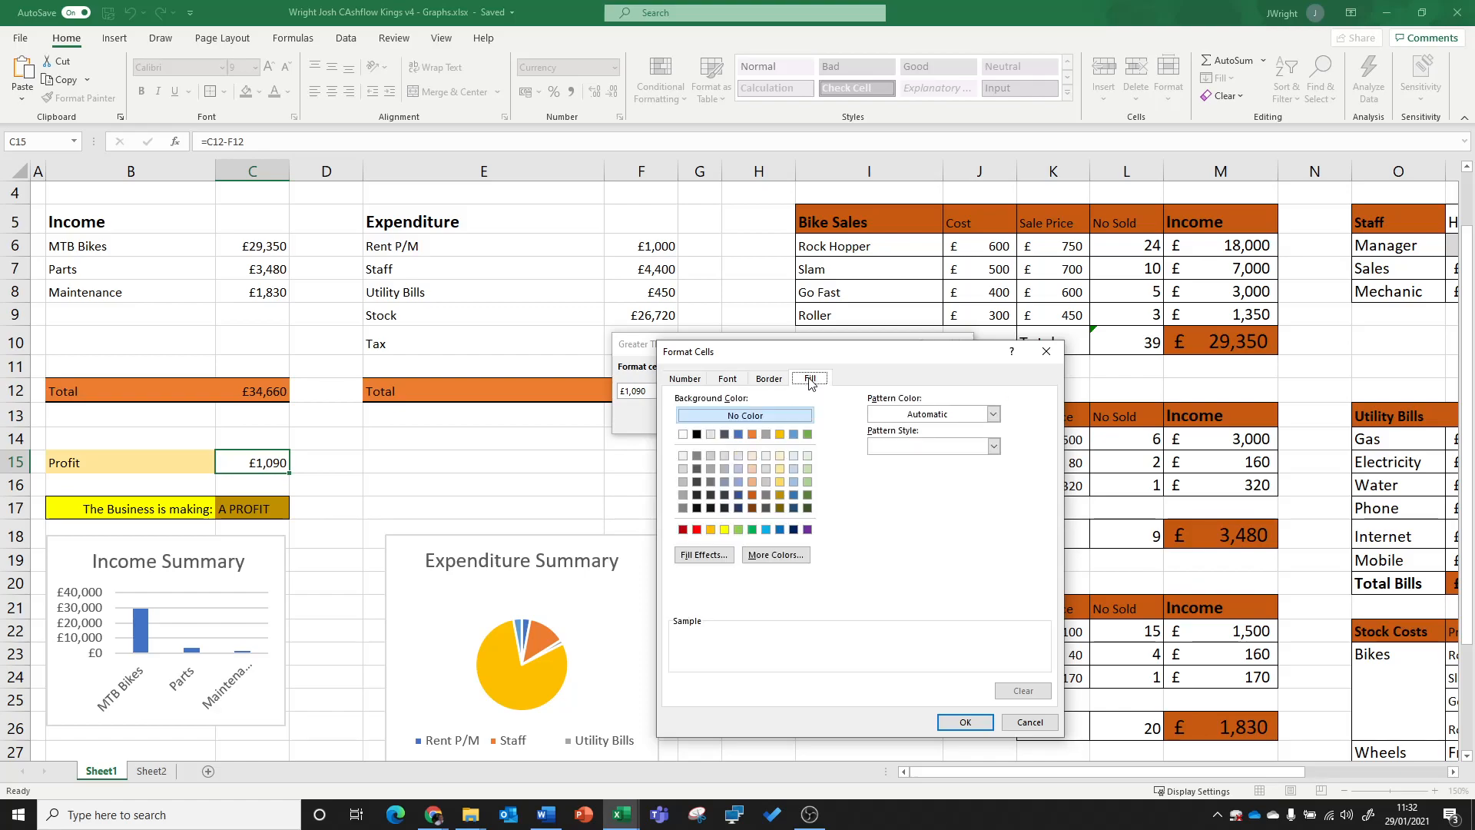
pyautogui.click(806, 495)
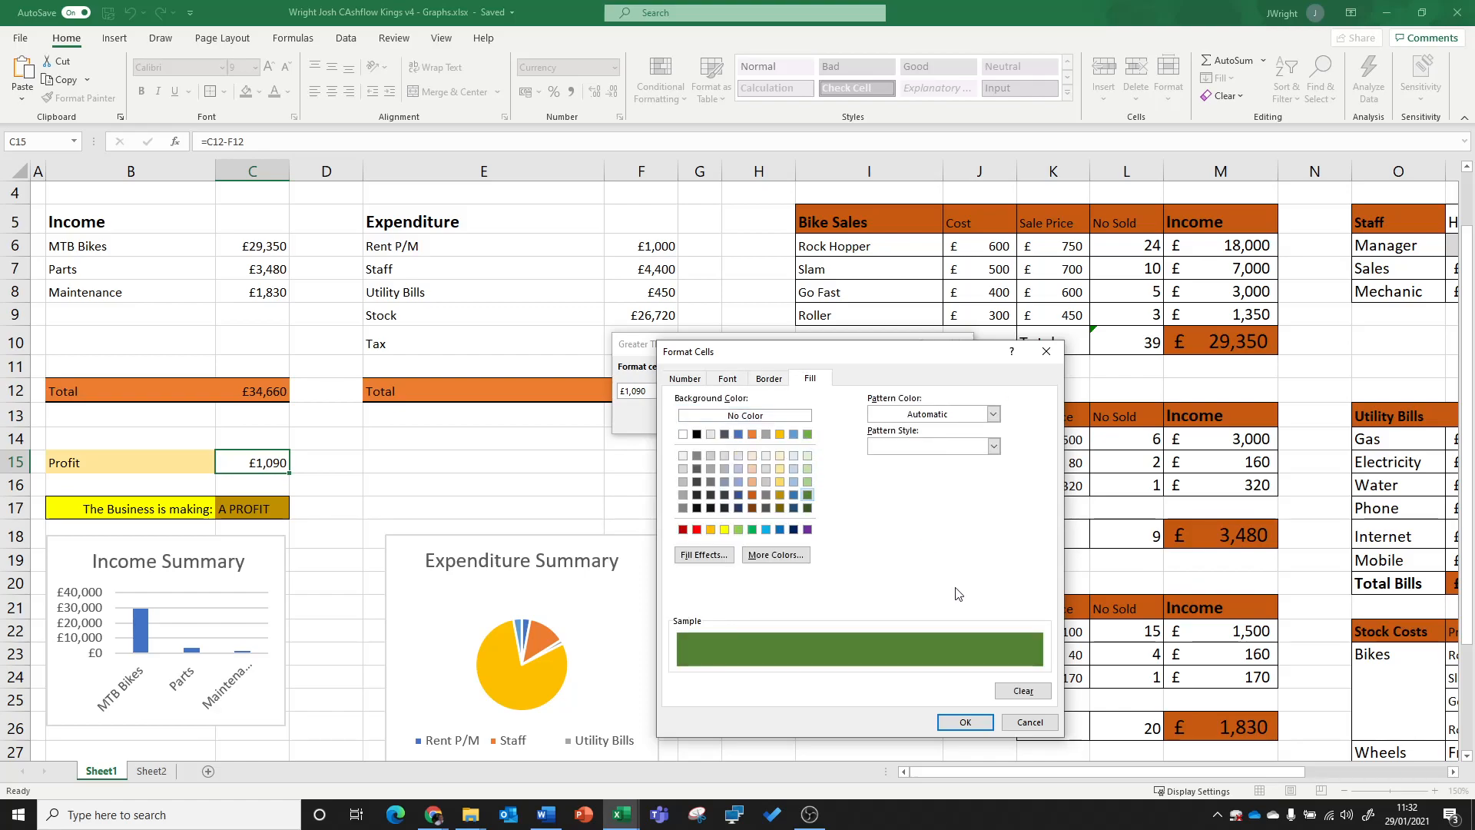
pyautogui.click(981, 729)
pyautogui.click(868, 419)
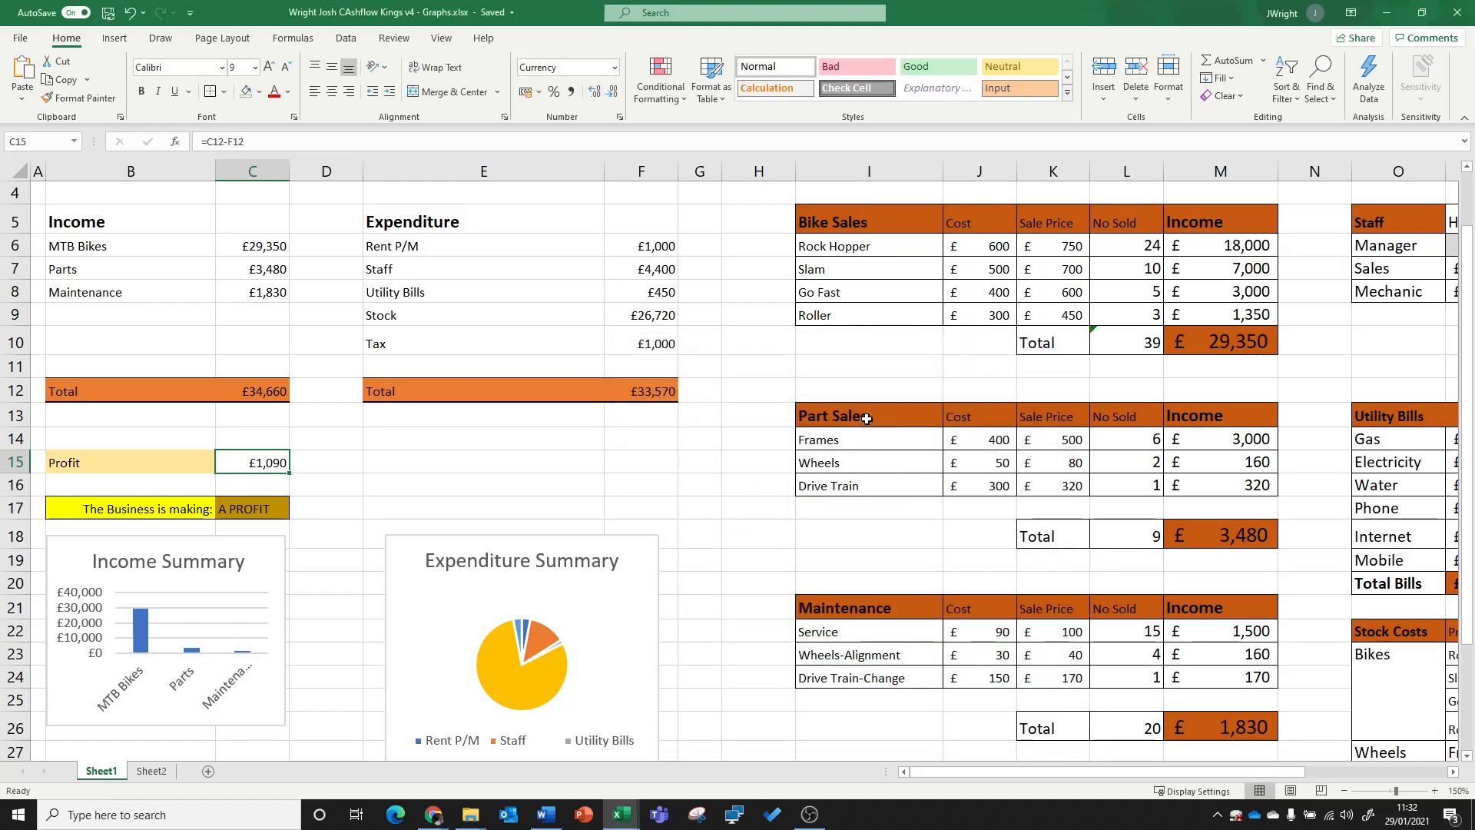
# Step: Start a new formatting rule on C15 that formats only cells whose value is greater than a threshold
pyautogui.click(726, 479)
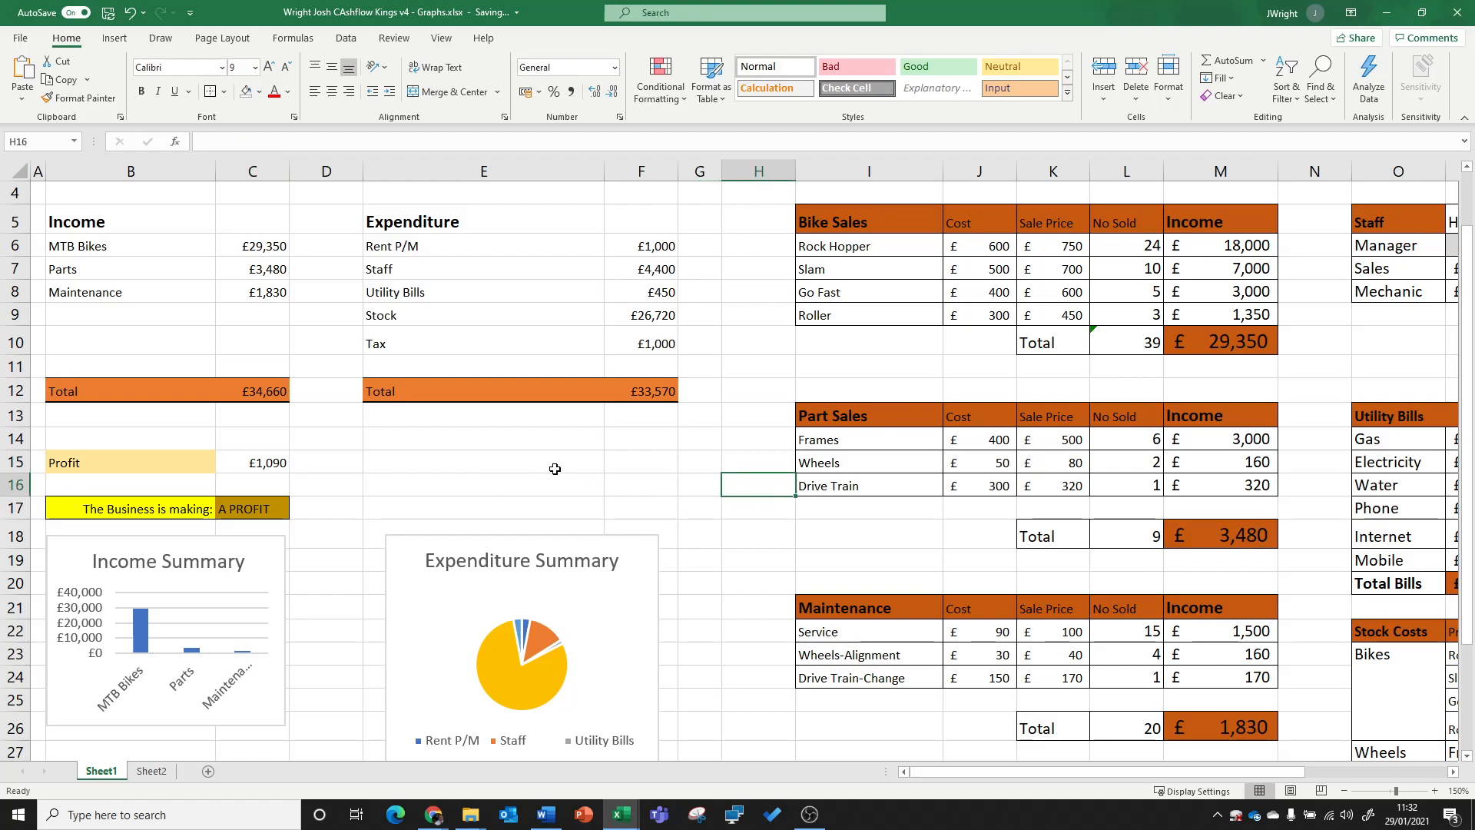
pyautogui.click(280, 470)
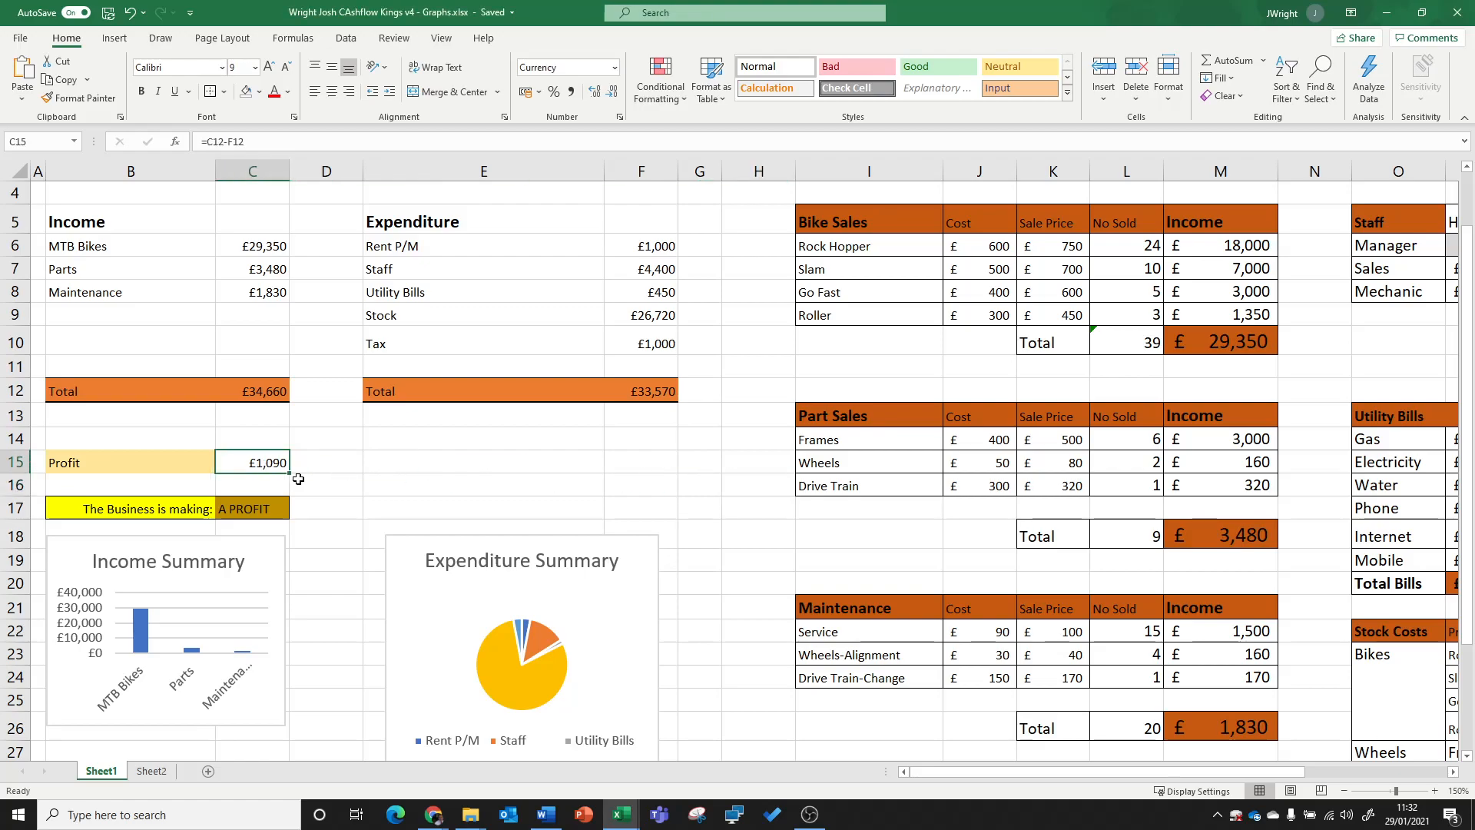
pyautogui.click(675, 100)
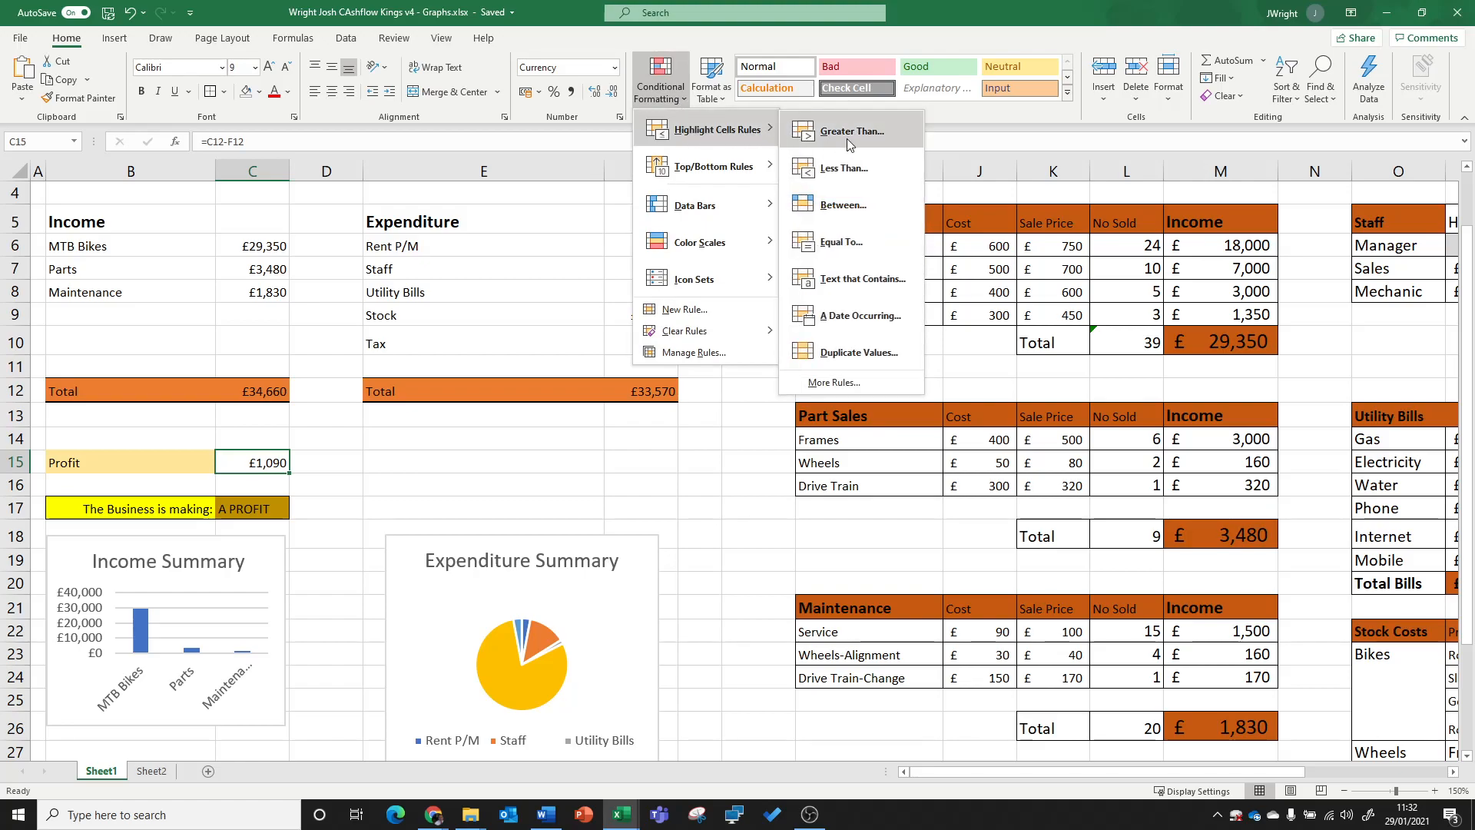
pyautogui.click(837, 386)
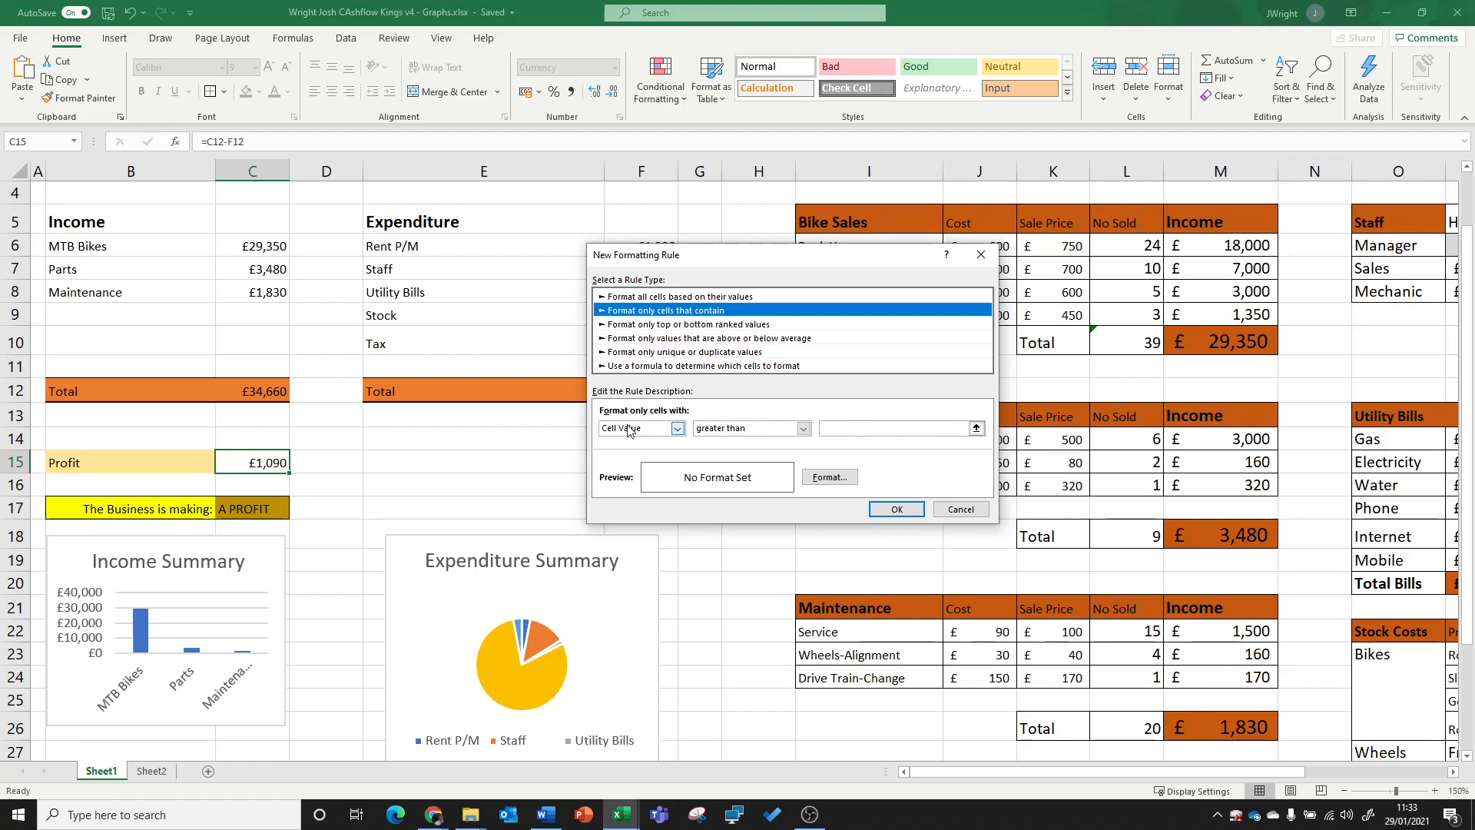
pyautogui.click(976, 428)
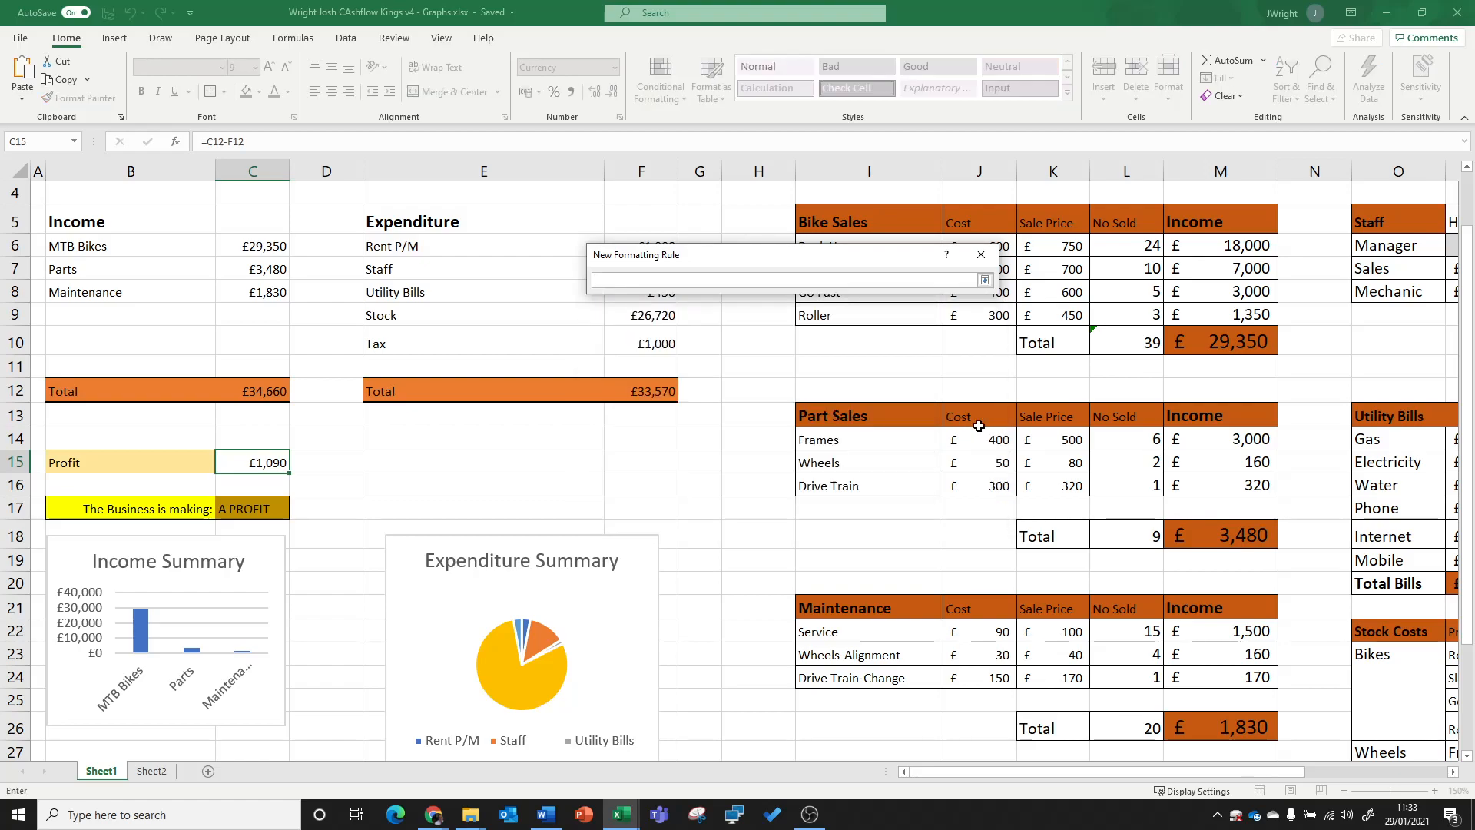
pyautogui.click(985, 280)
pyautogui.click(917, 429)
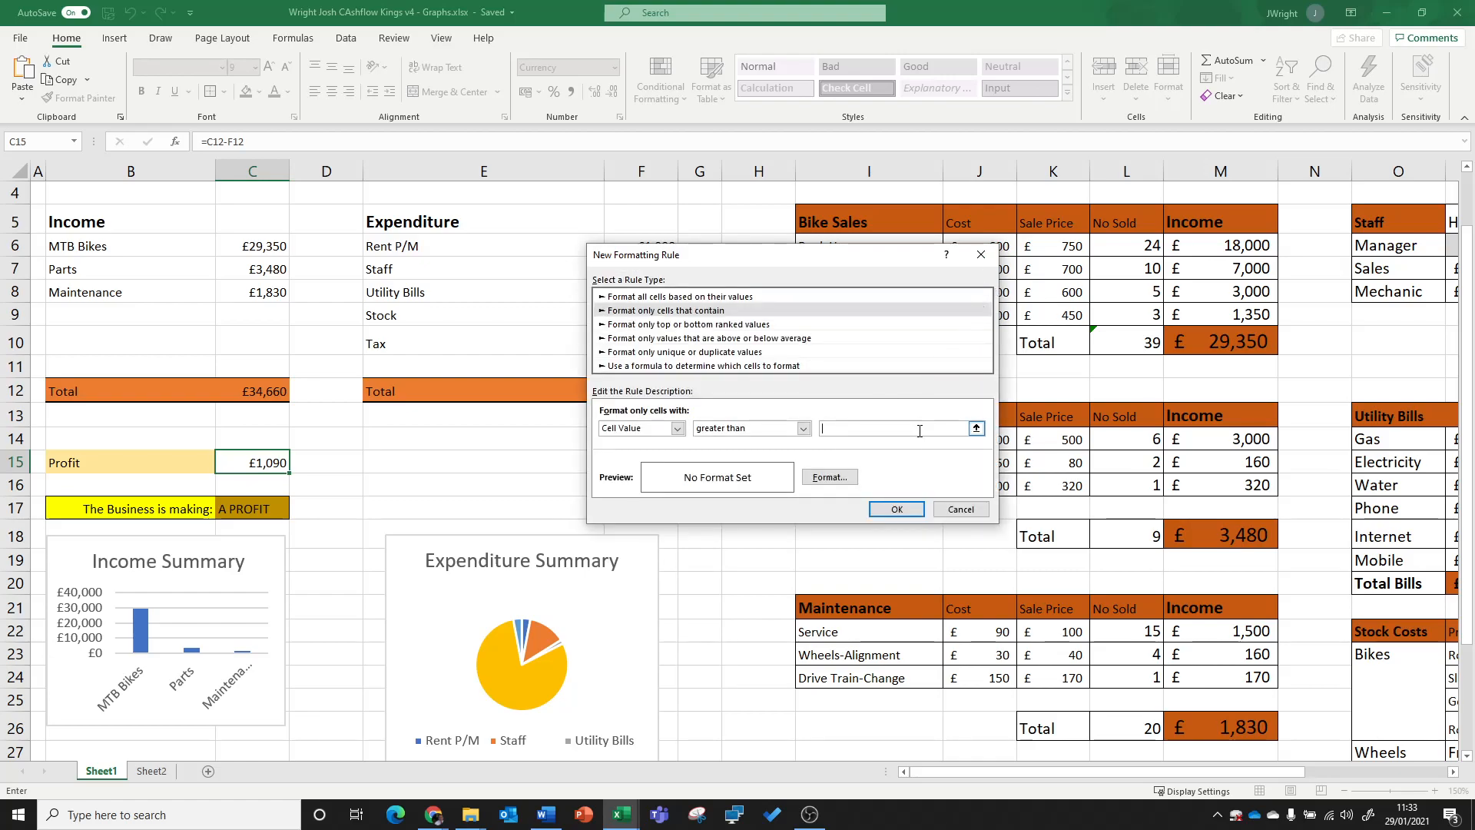
# Step: Set the new rule's format to a light green fill
pyautogui.click(834, 481)
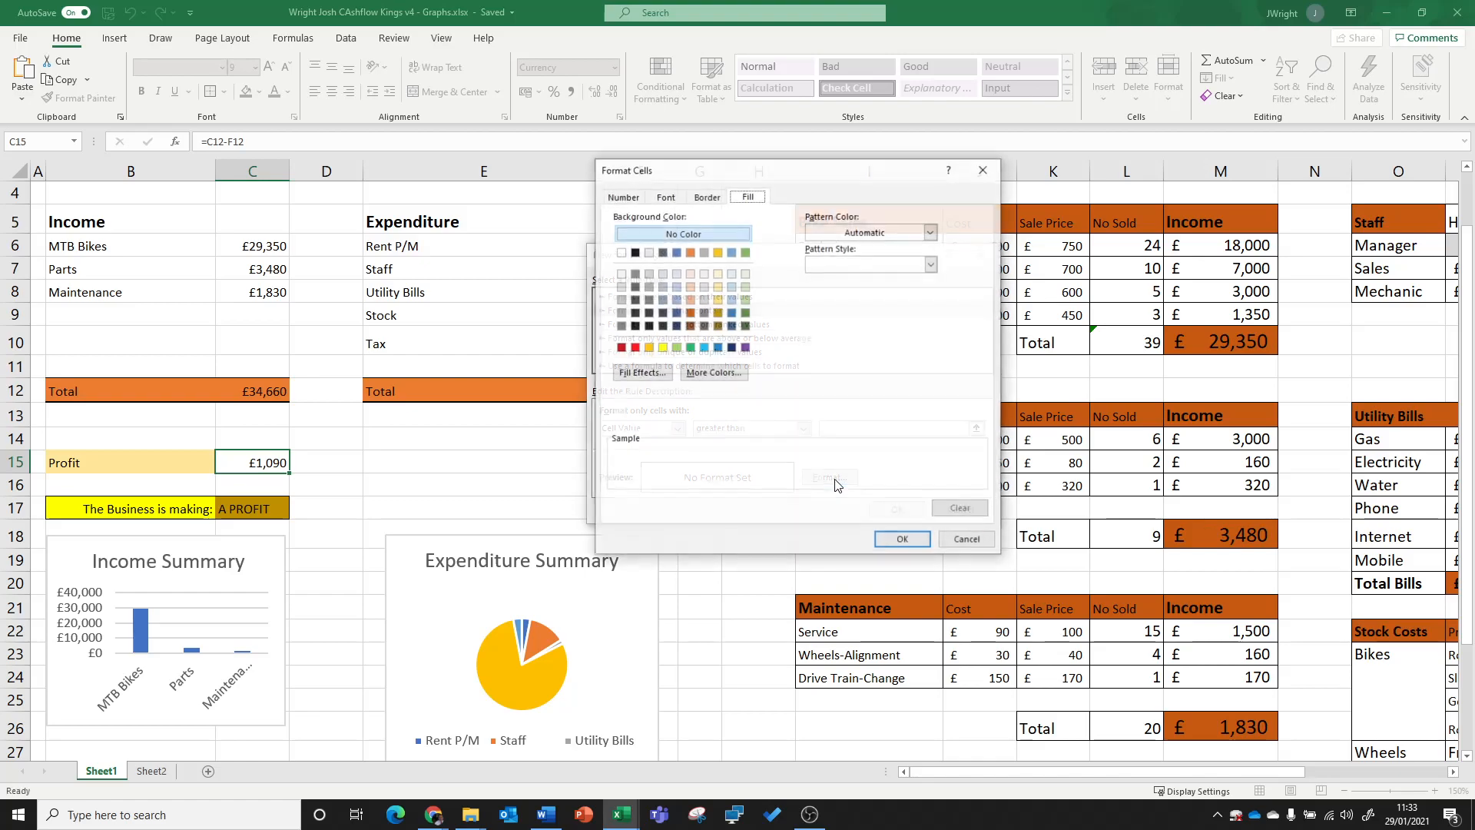
pyautogui.click(635, 348)
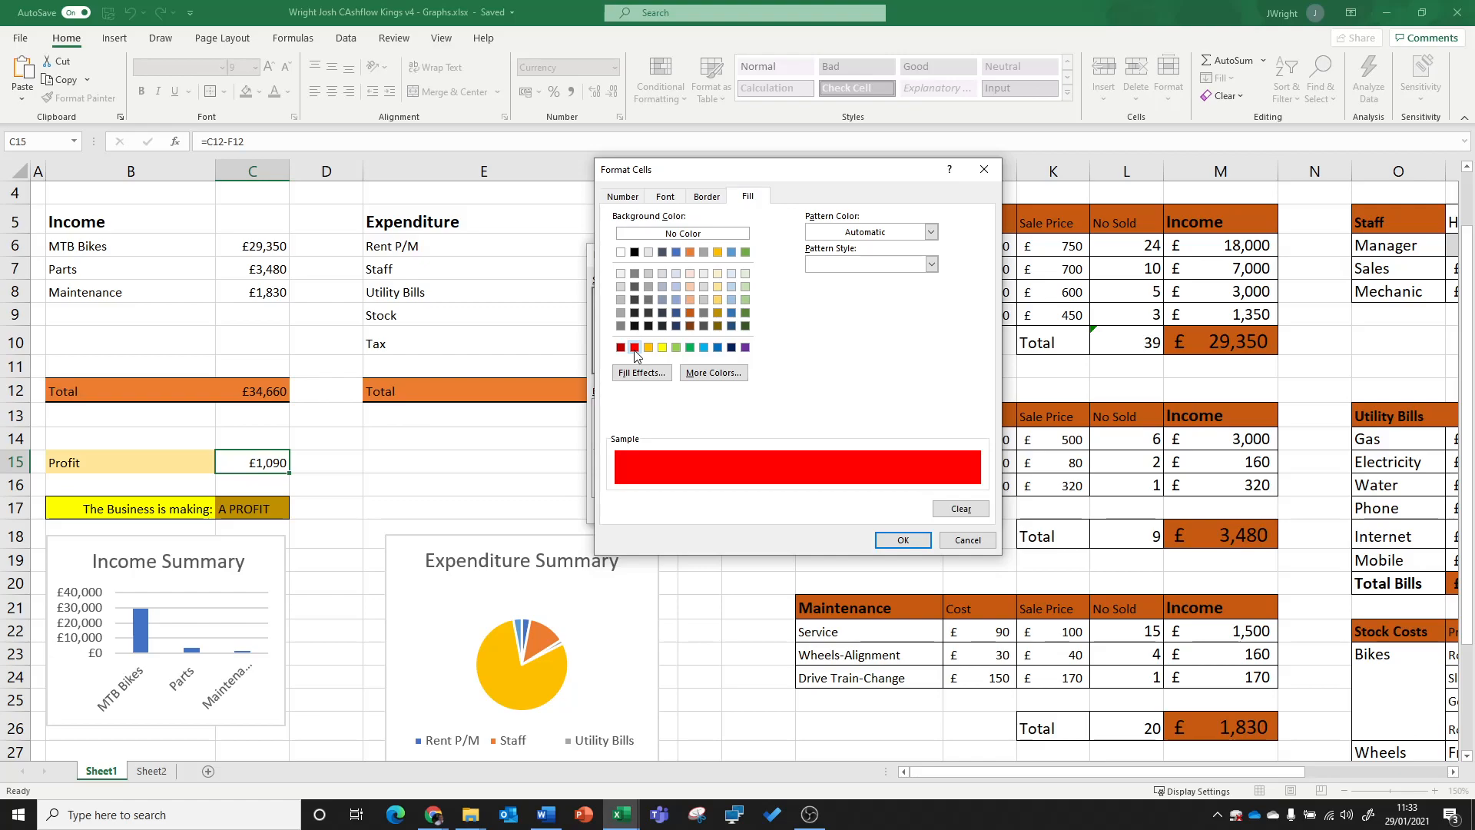
pyautogui.click(677, 348)
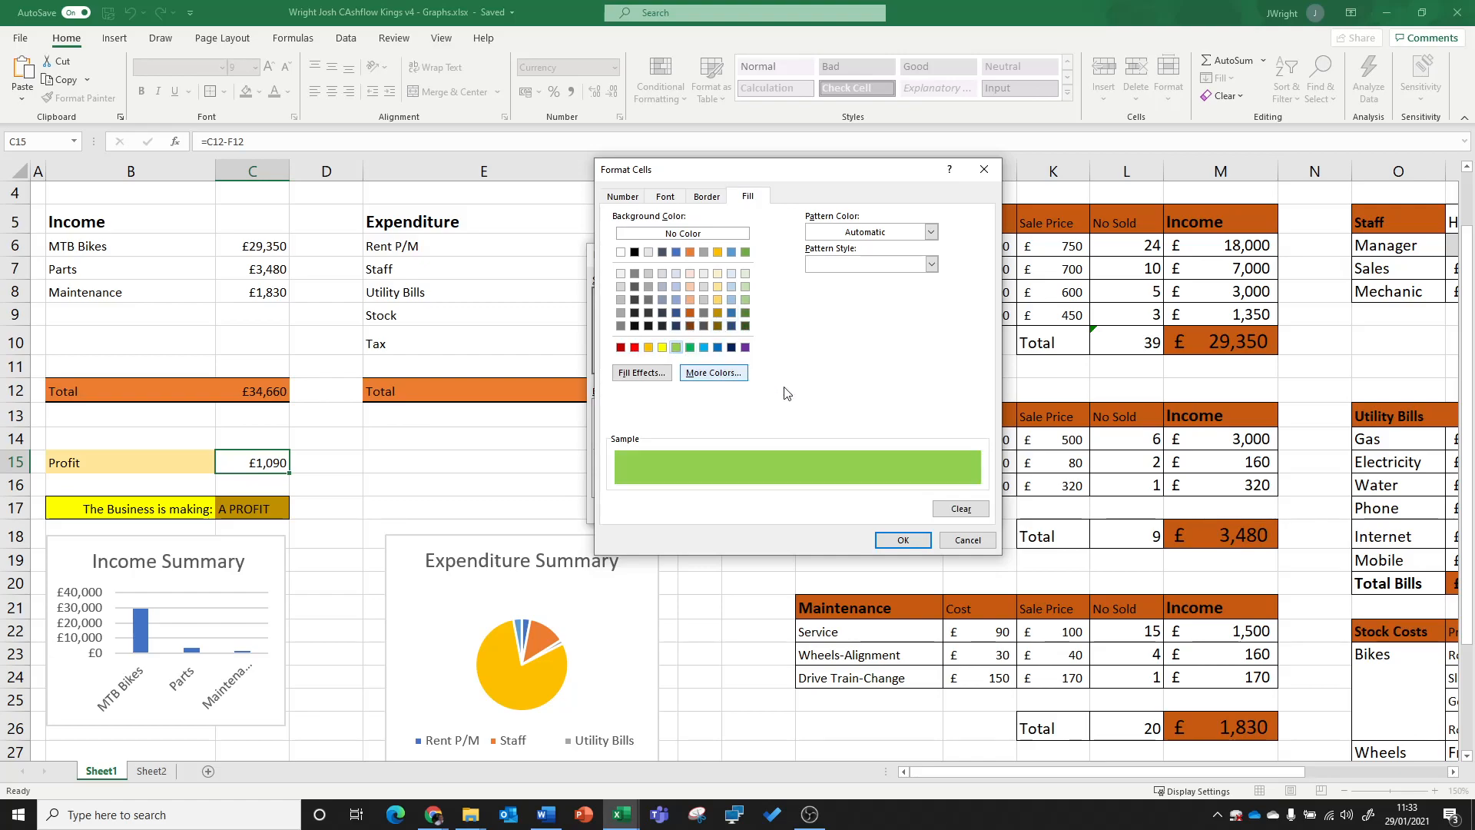
pyautogui.click(903, 541)
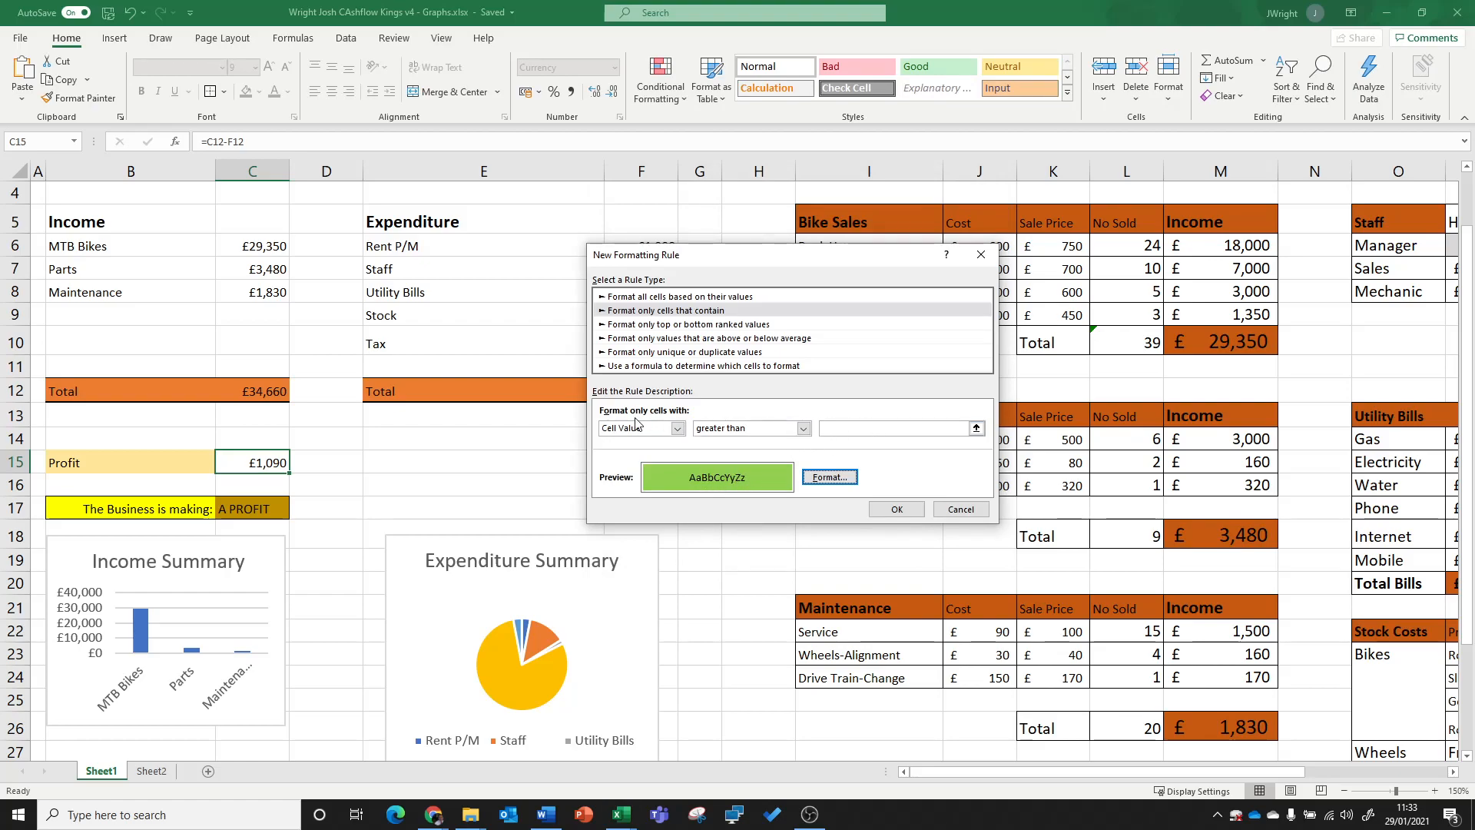
# Step: Set the rule's greater than threshold to 0 and apply it to C15
pyautogui.click(892, 511)
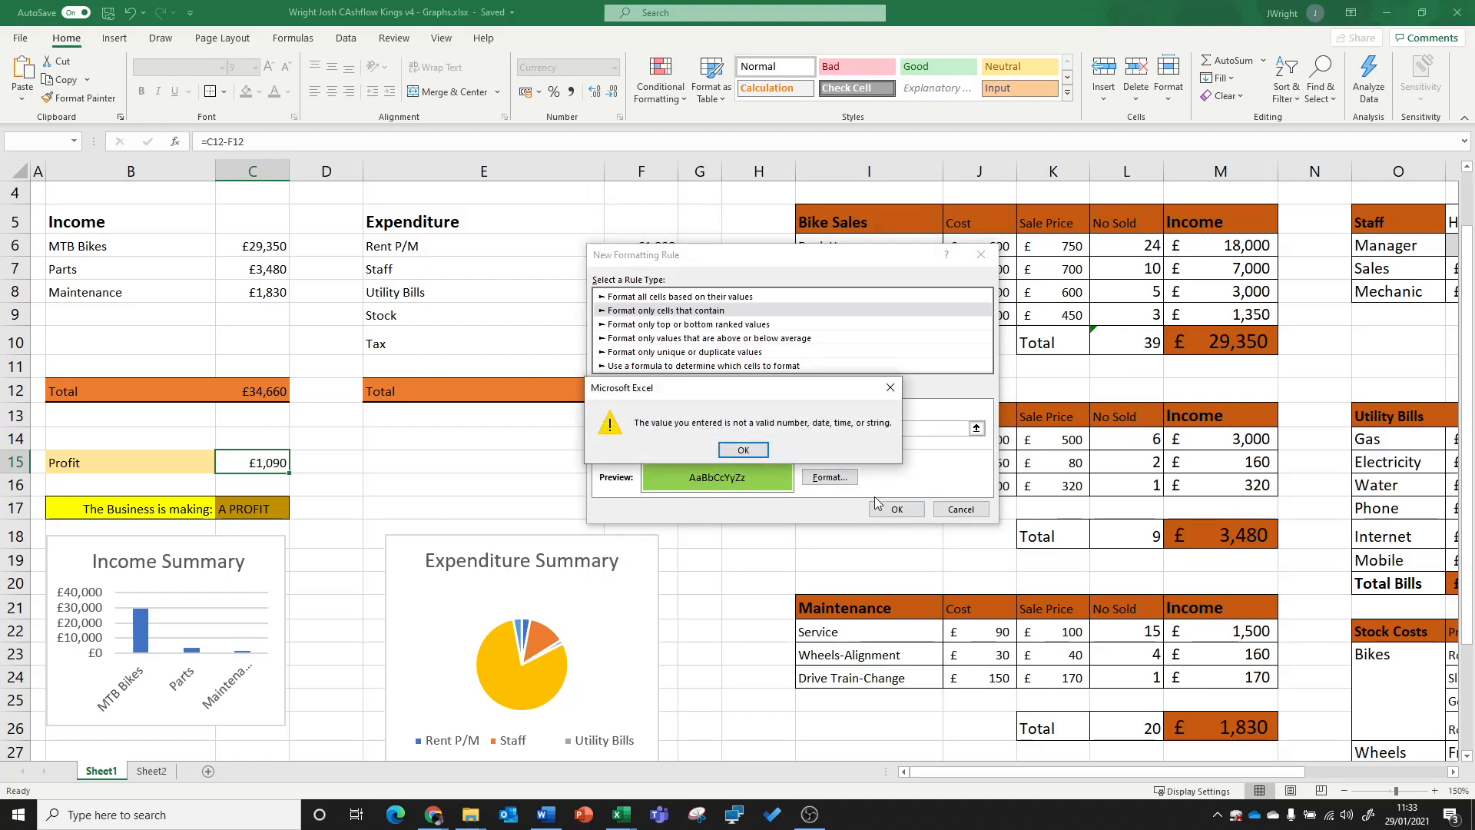
pyautogui.click(743, 450)
pyautogui.click(843, 427)
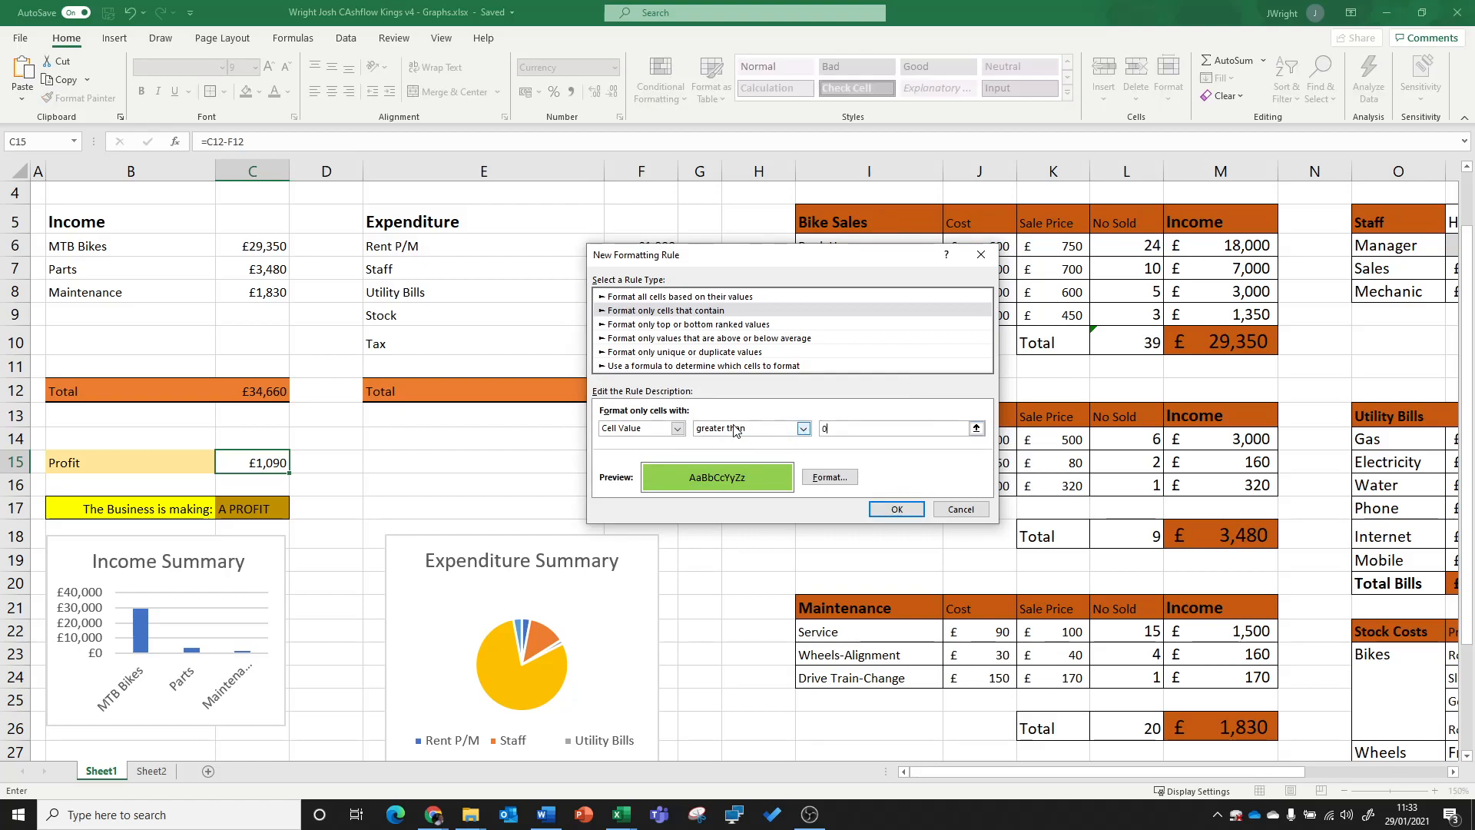
pyautogui.click(905, 508)
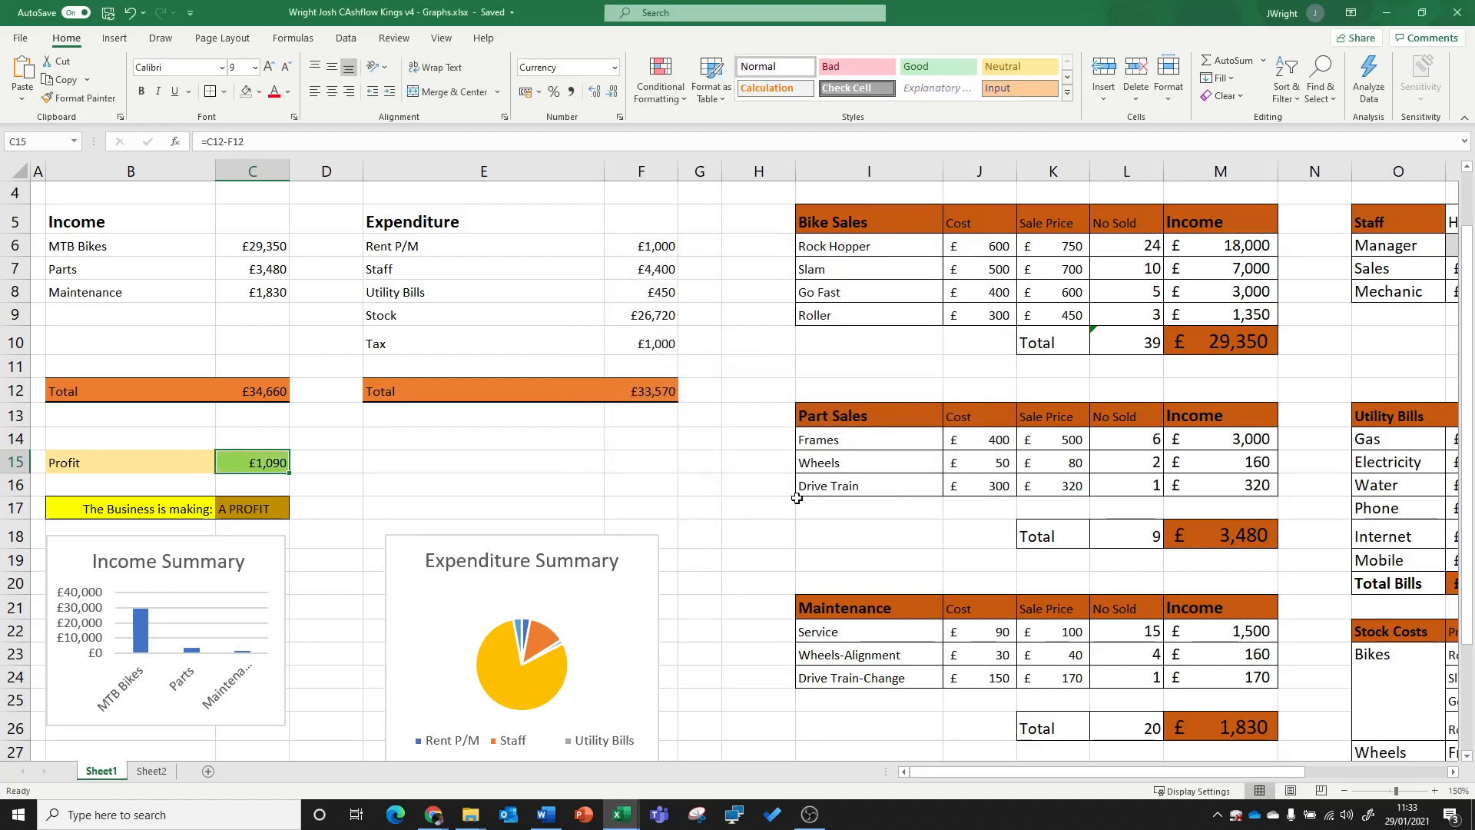
pyautogui.click(463, 465)
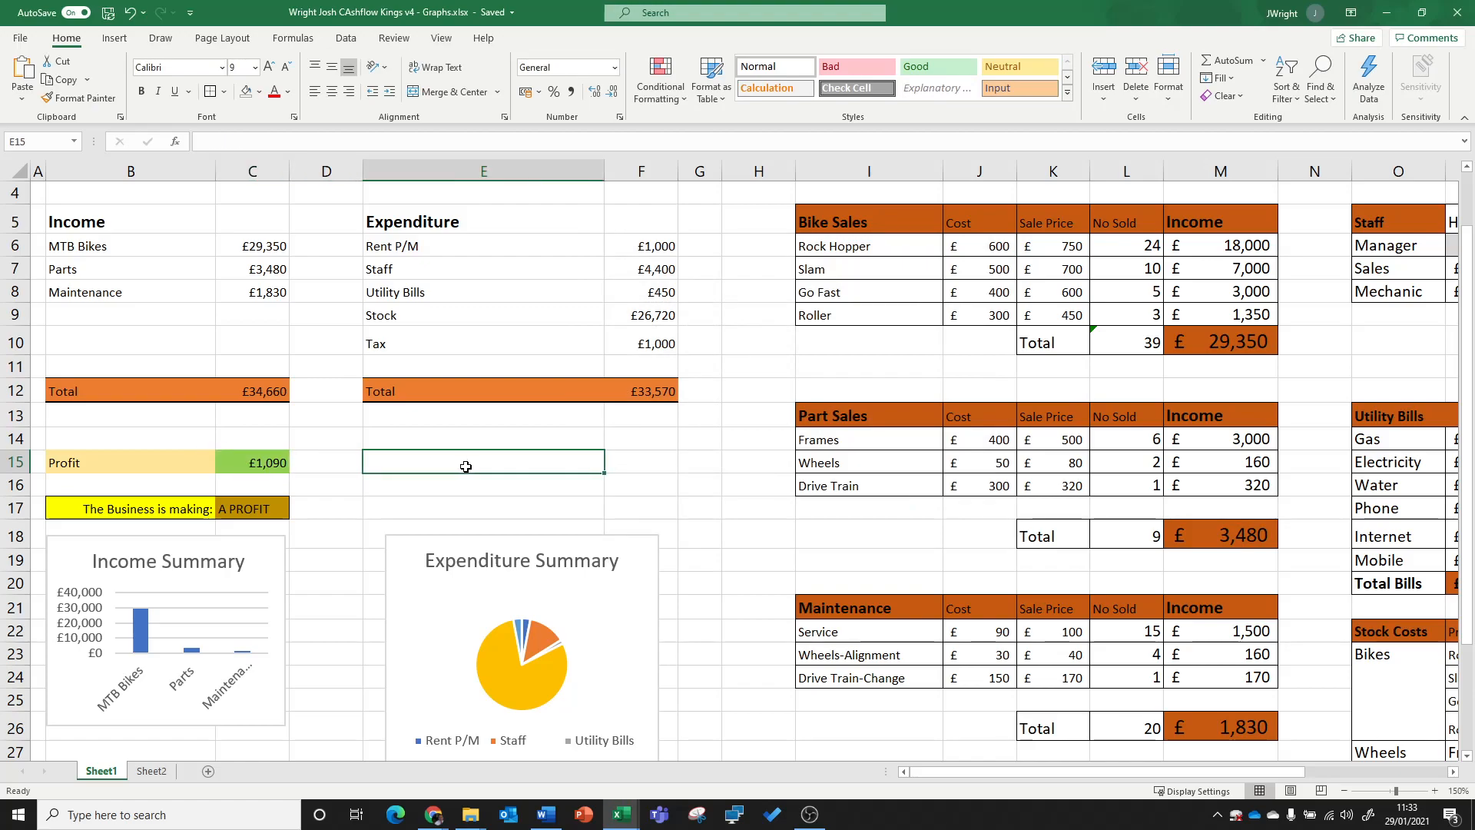
# Step: Clear the conditional formatting rules from the Profit amount cell C15 only
pyautogui.click(280, 459)
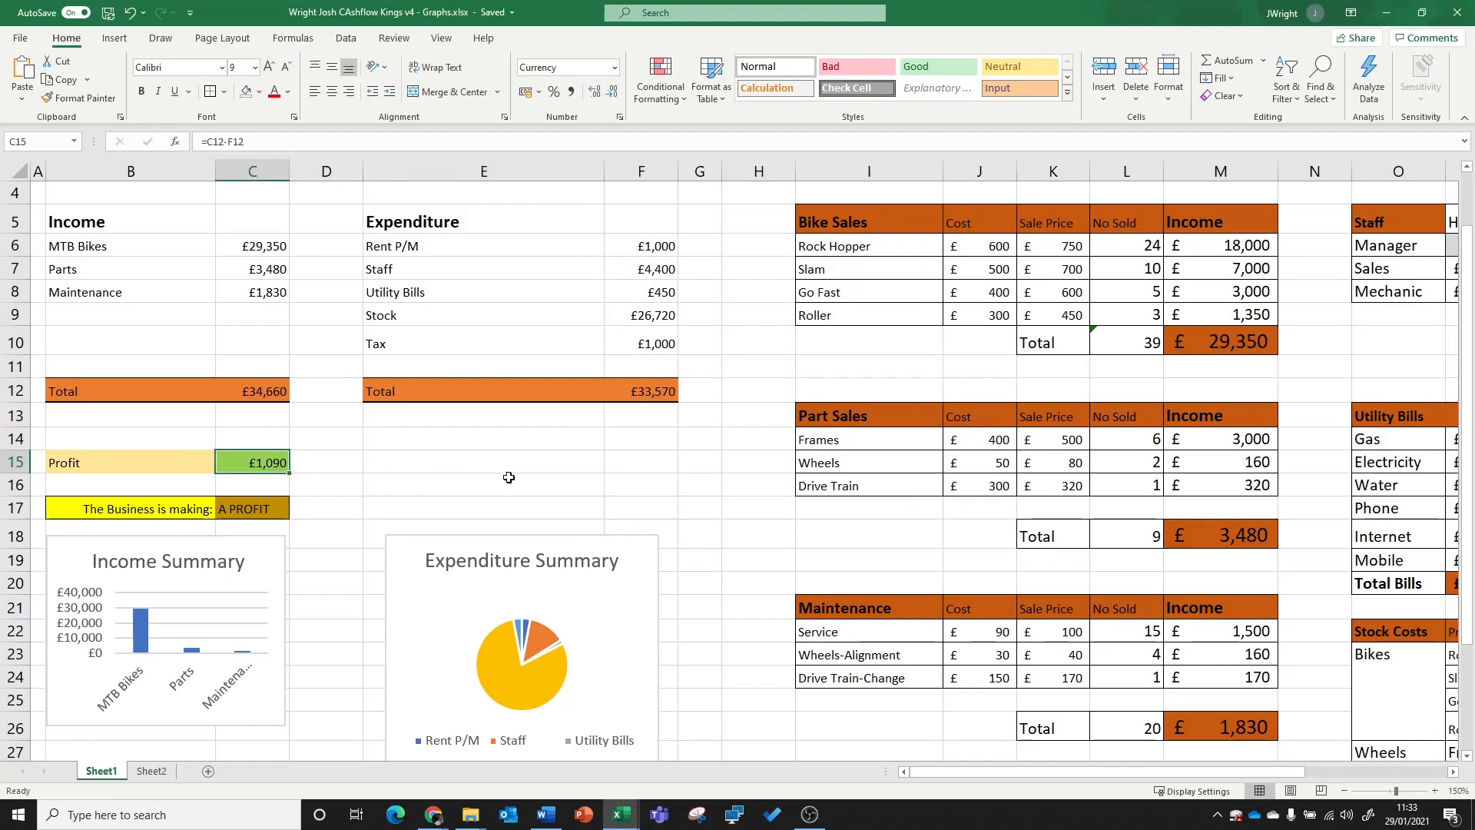
pyautogui.click(661, 98)
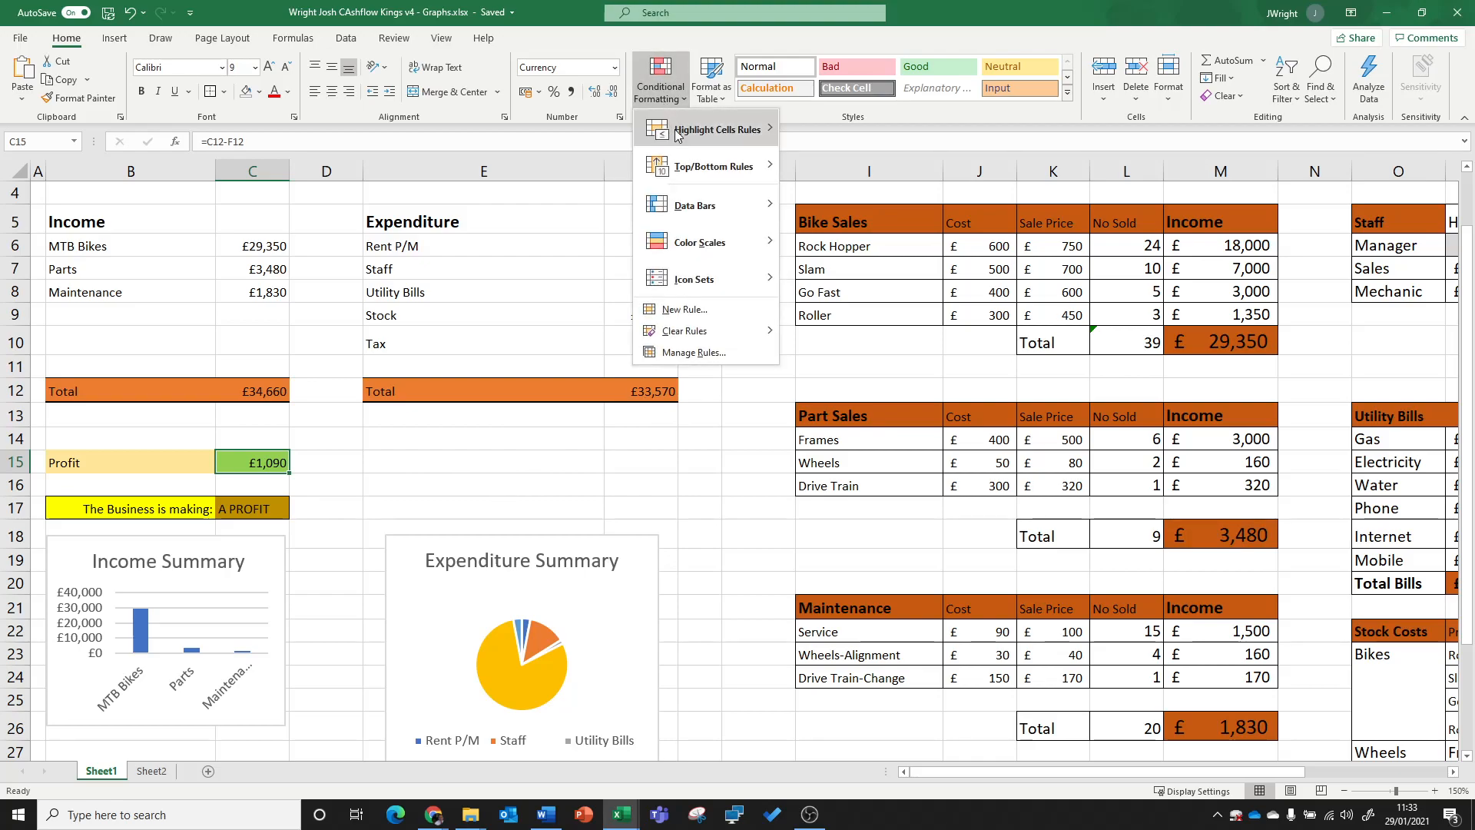
pyautogui.moveTo(710, 332)
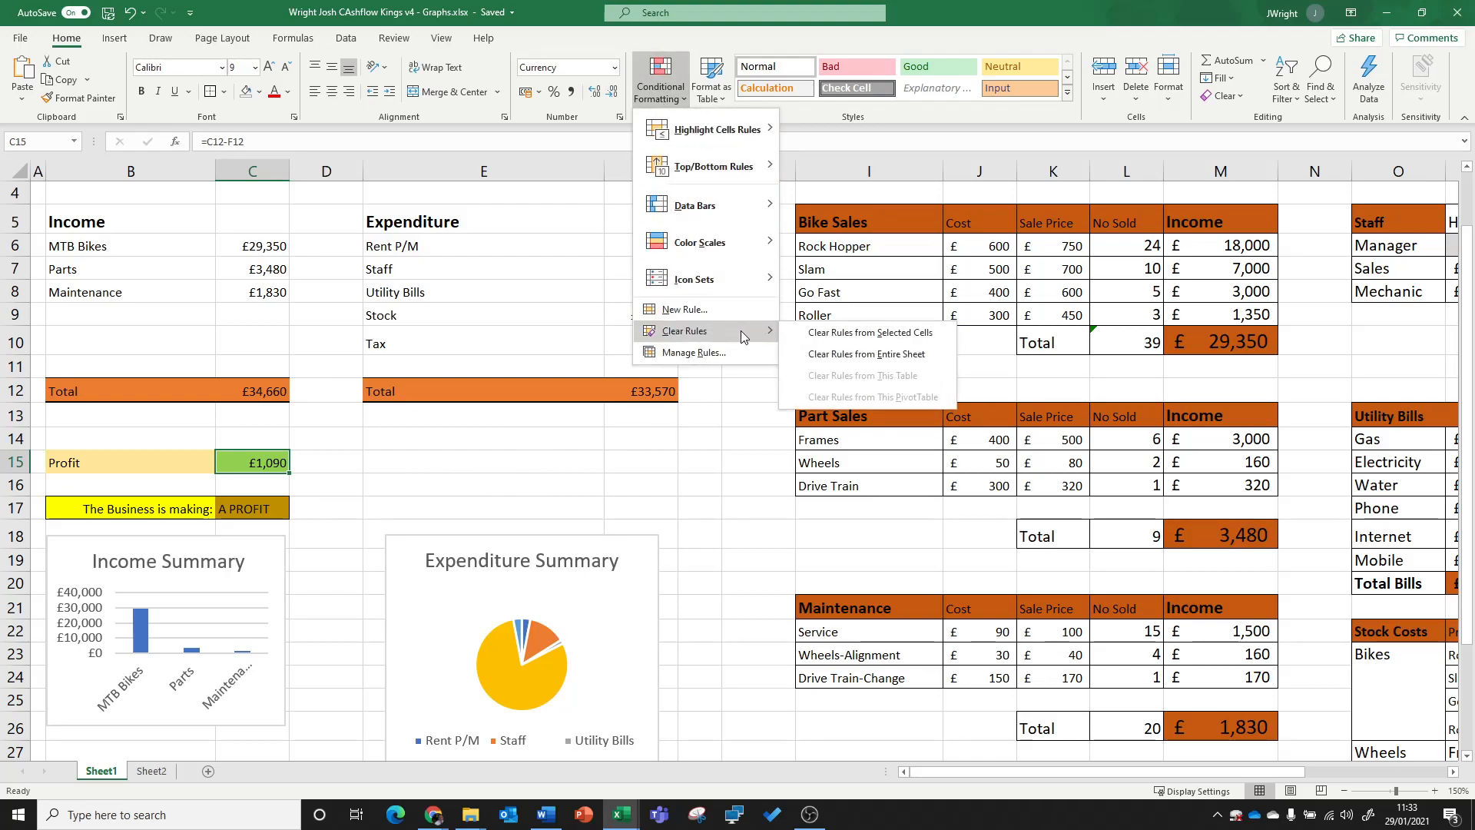
pyautogui.click(917, 335)
pyautogui.click(661, 455)
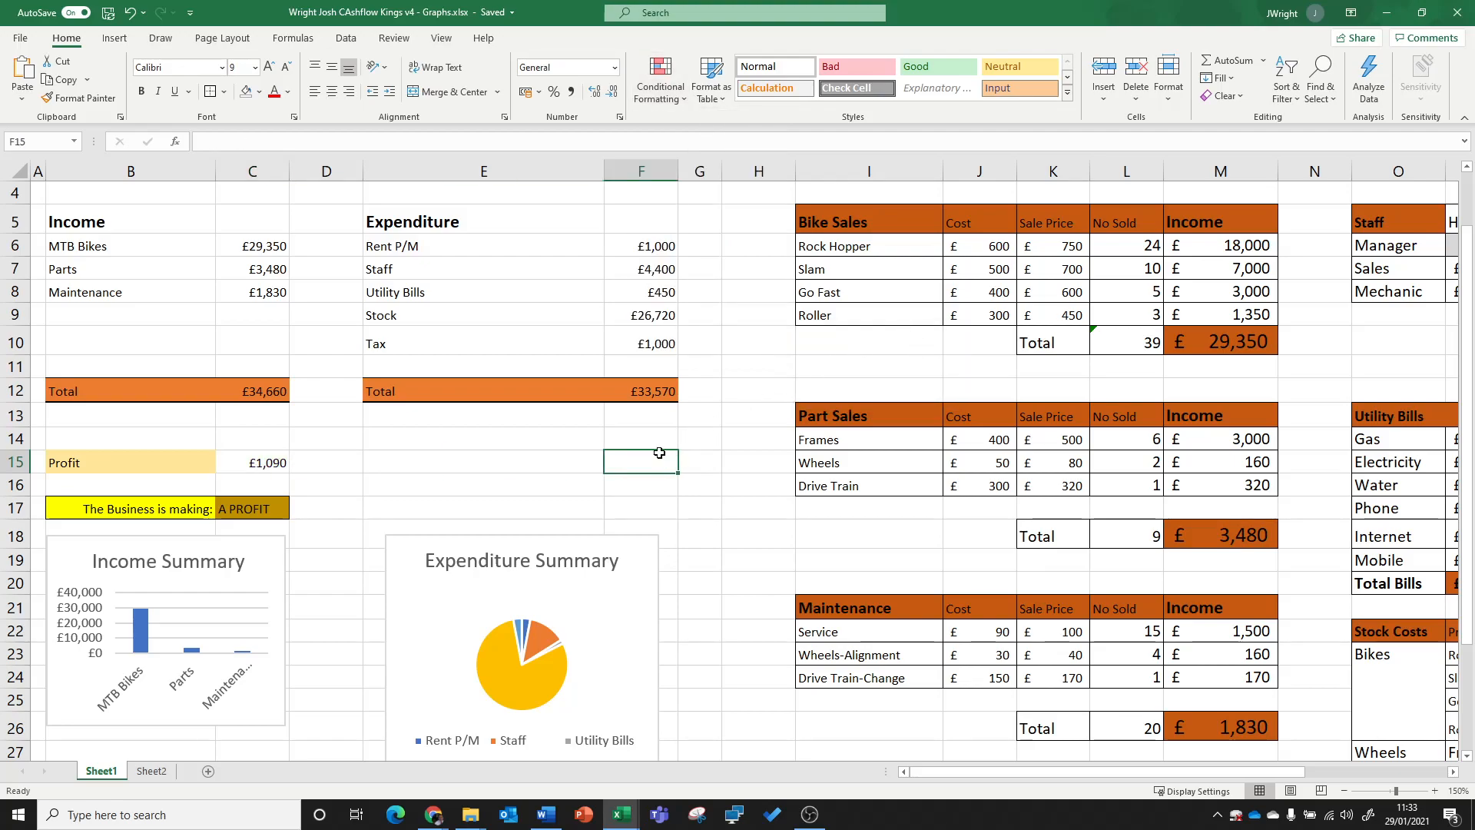
# Step: Start a Greater Than conditional formatting rule on C15 with a threshold of 0
pyautogui.click(270, 464)
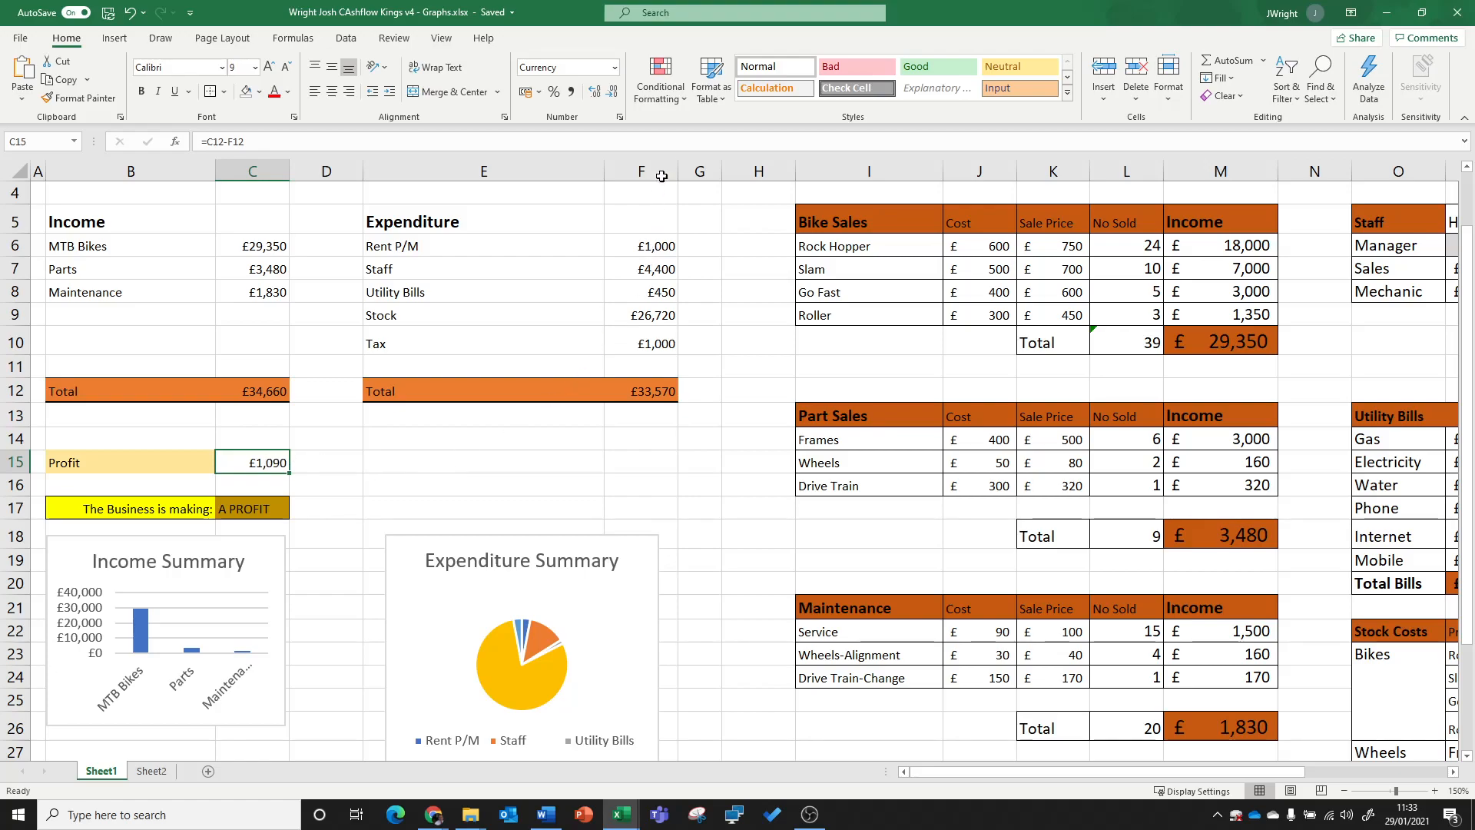
pyautogui.click(671, 106)
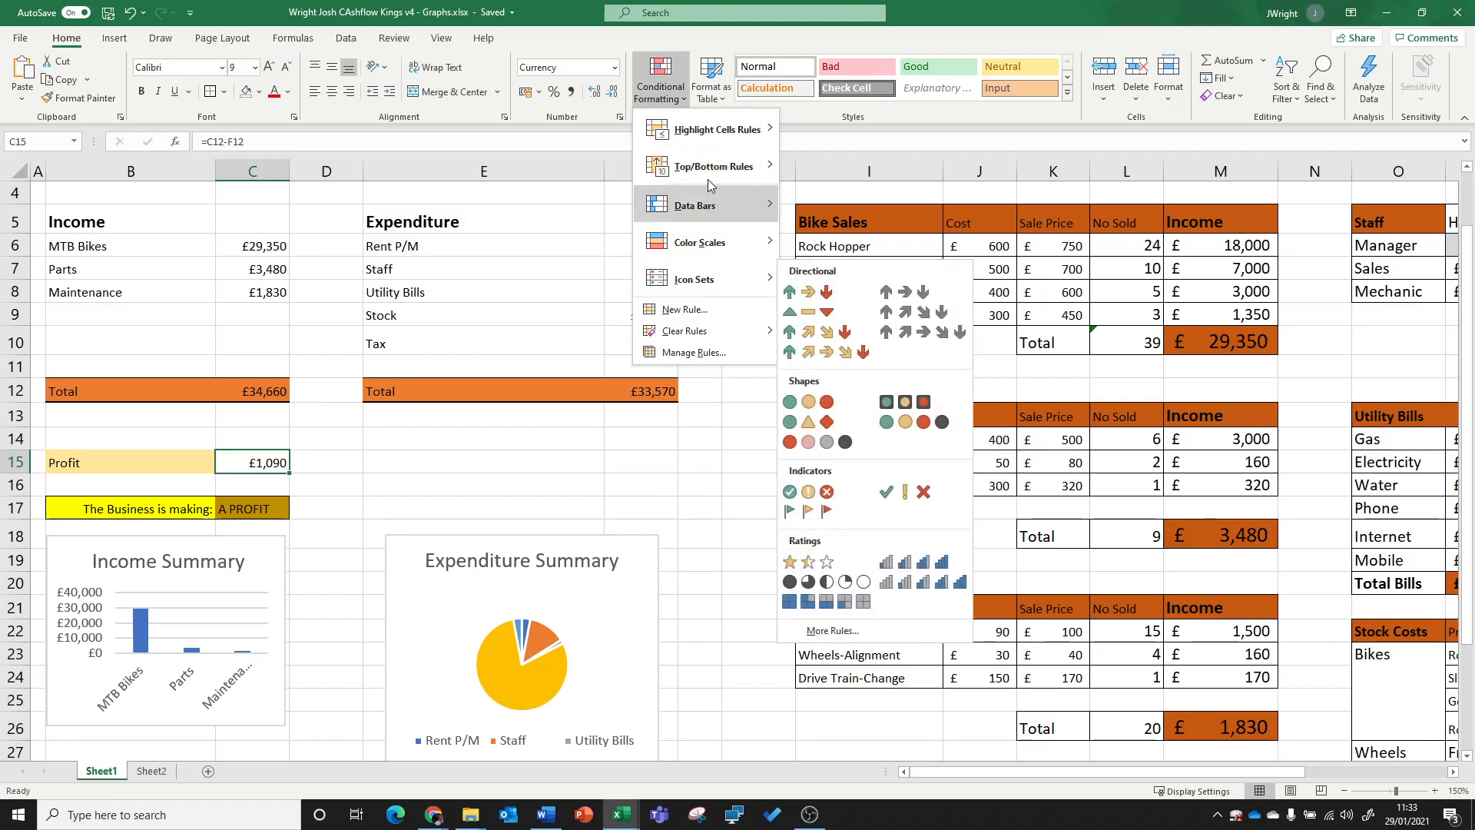
pyautogui.moveTo(715, 135)
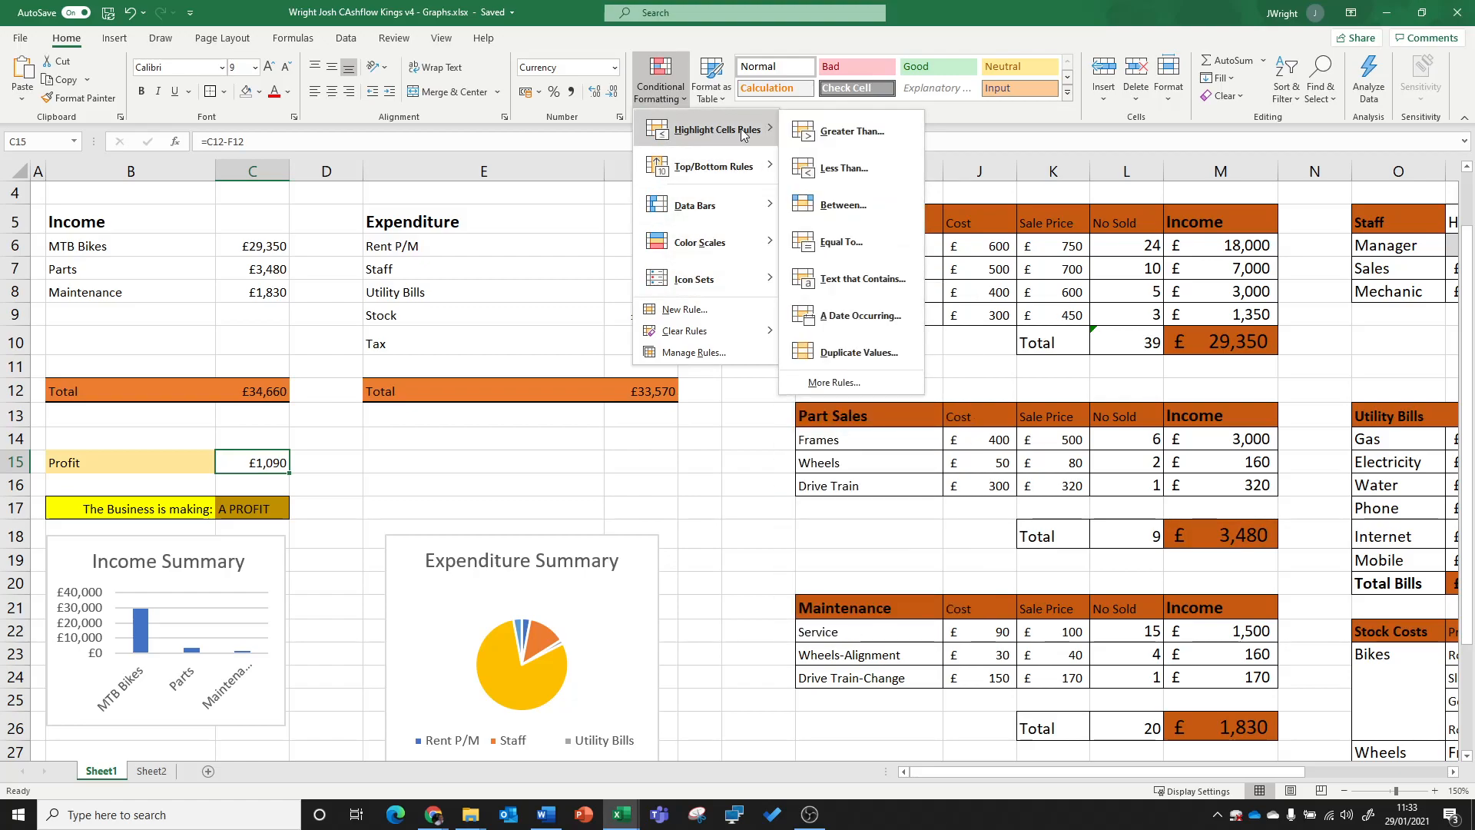
pyautogui.click(851, 130)
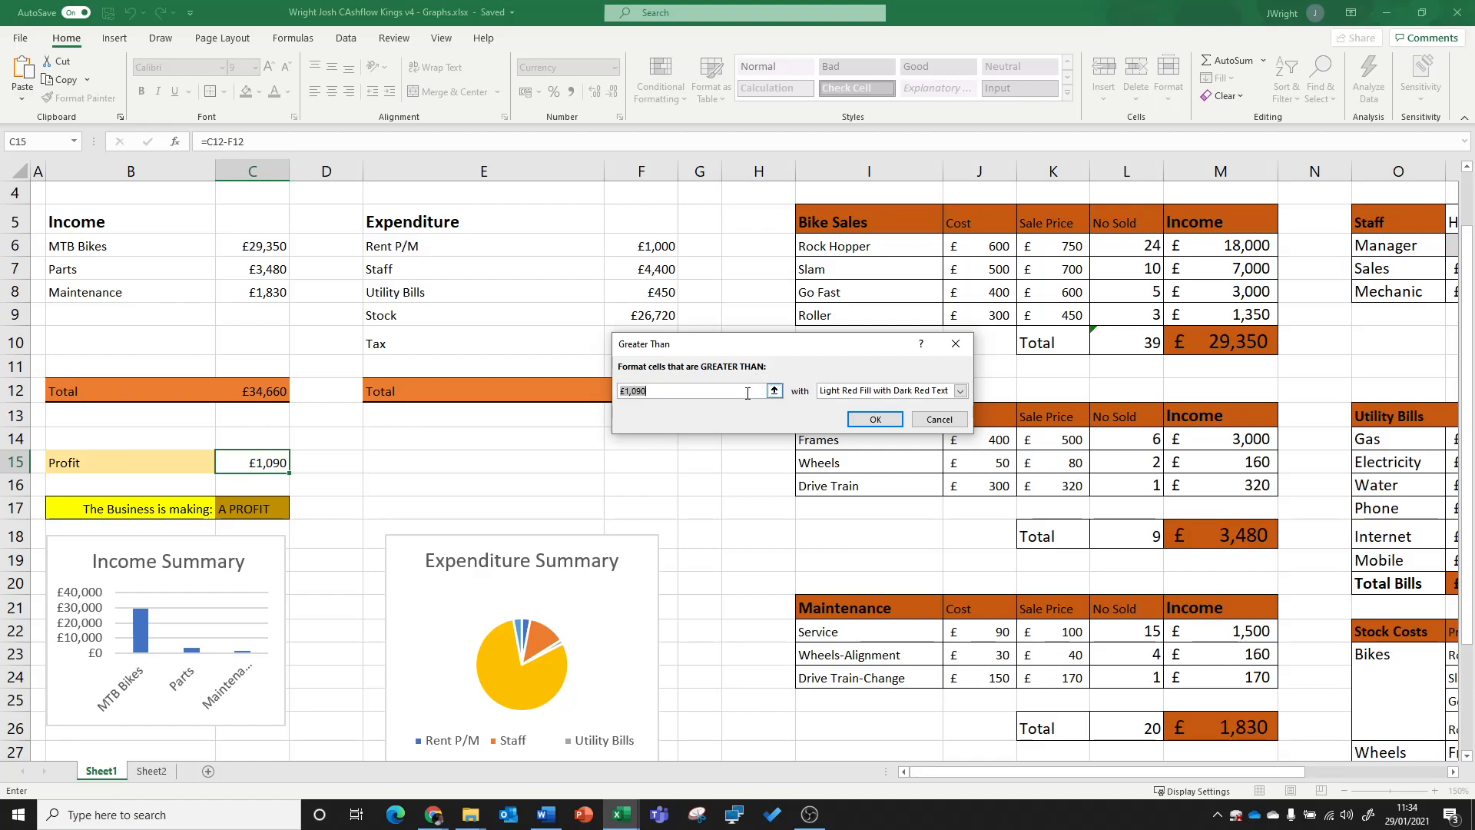
pyautogui.press('BackSpace')
pyautogui.write('0')
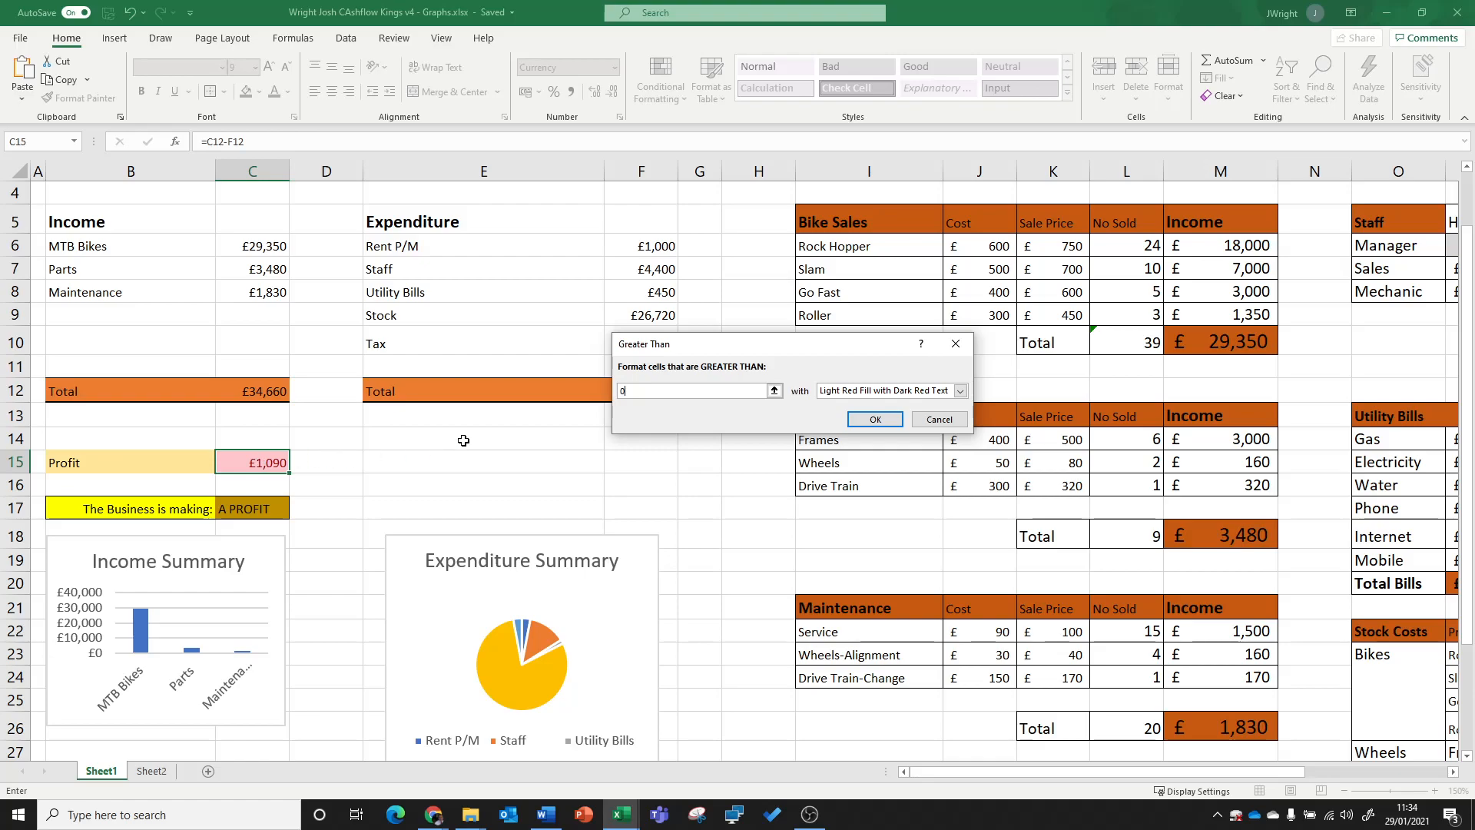
# Step: Give the Greater Than rule a custom format with a light green fill and apply it to C15
pyautogui.click(867, 391)
pyautogui.click(865, 466)
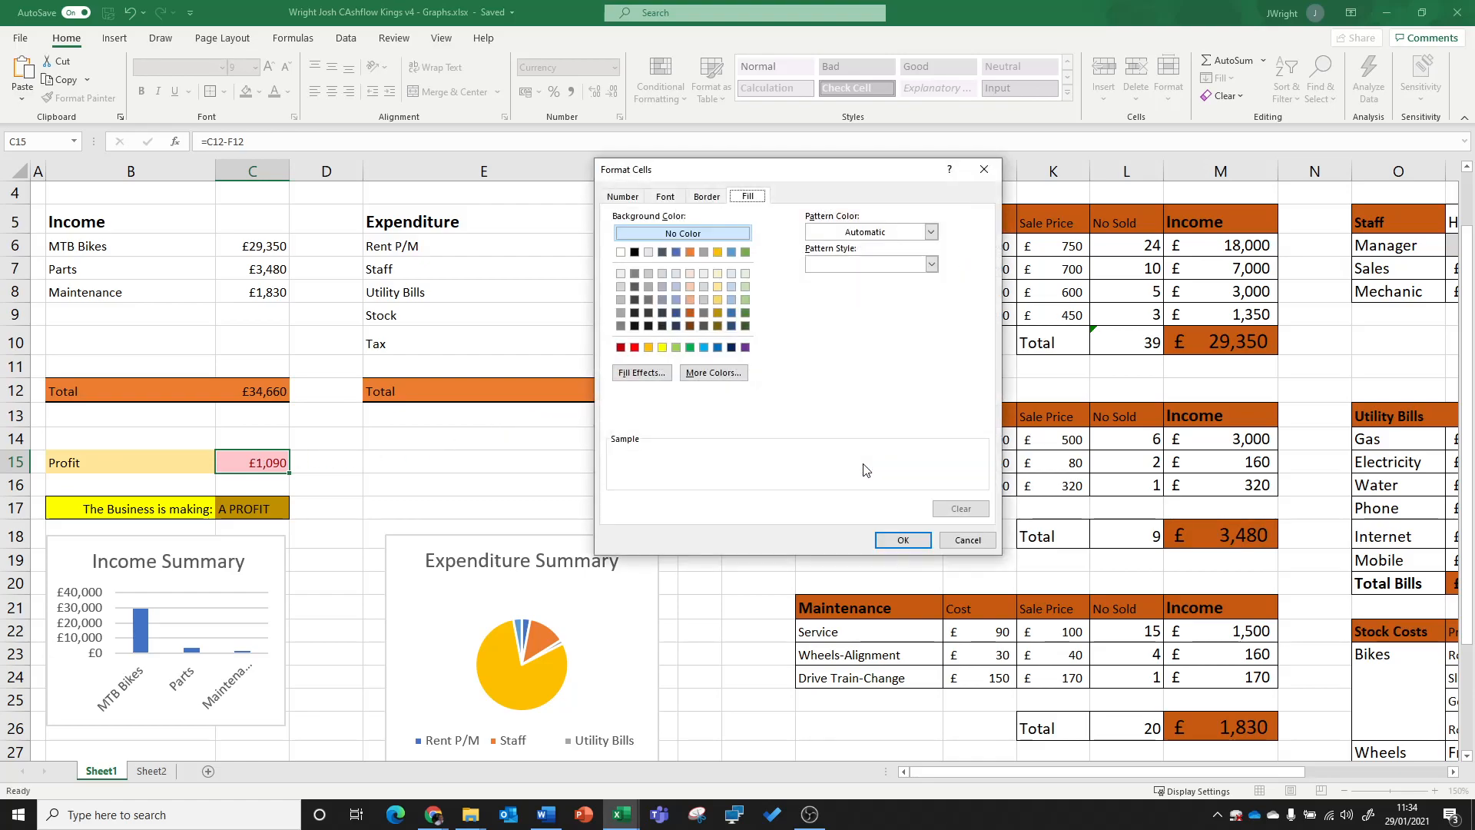
pyautogui.click(675, 348)
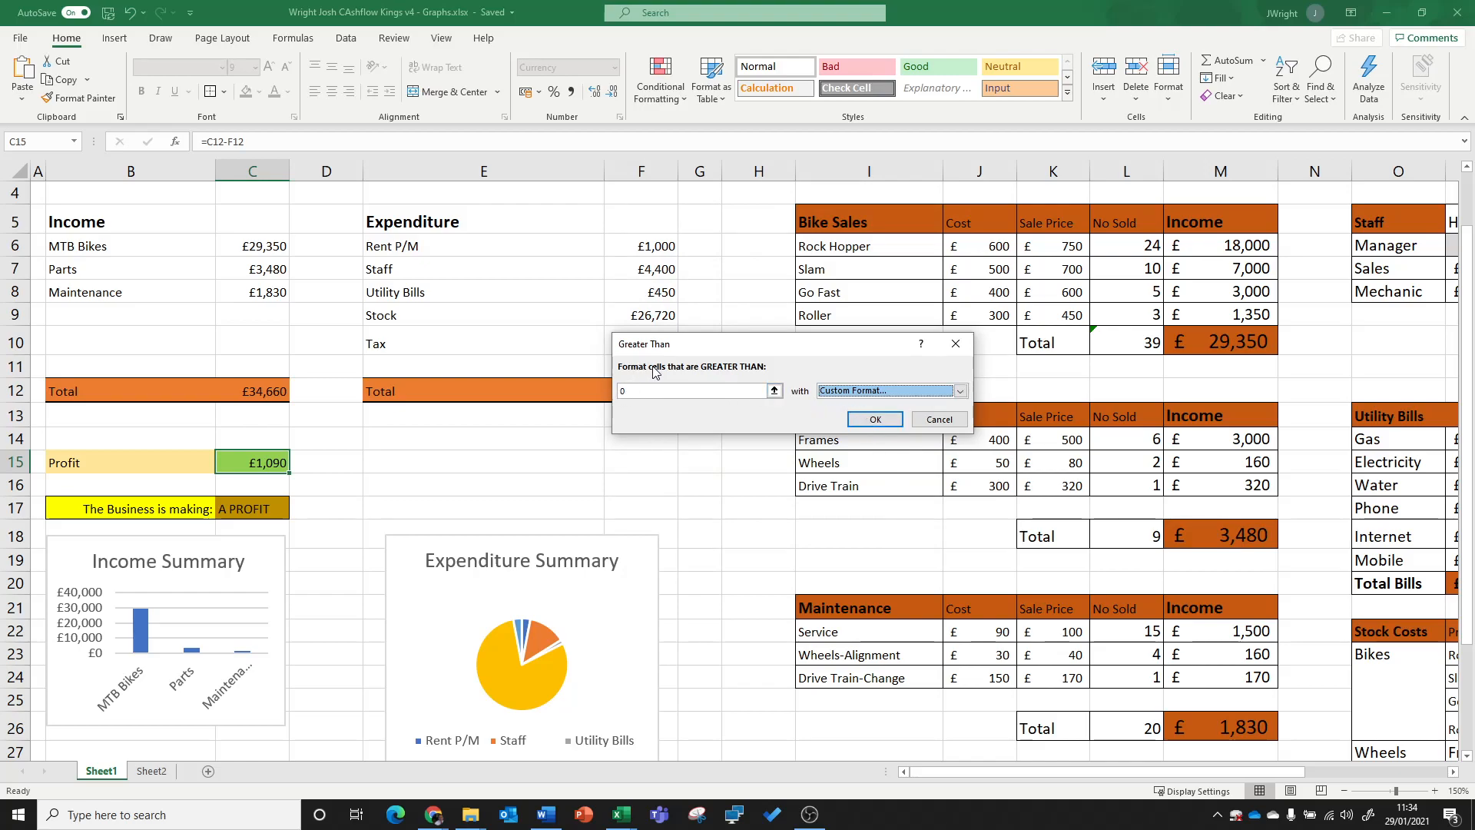
pyautogui.click(876, 419)
pyautogui.click(519, 465)
# Step: Test C15's conditional formatting by deleting the Bike Sales No Sold figures in L6:L9, and undo the deletion
pyautogui.click(279, 472)
pyautogui.scroll(1, 537, 476)
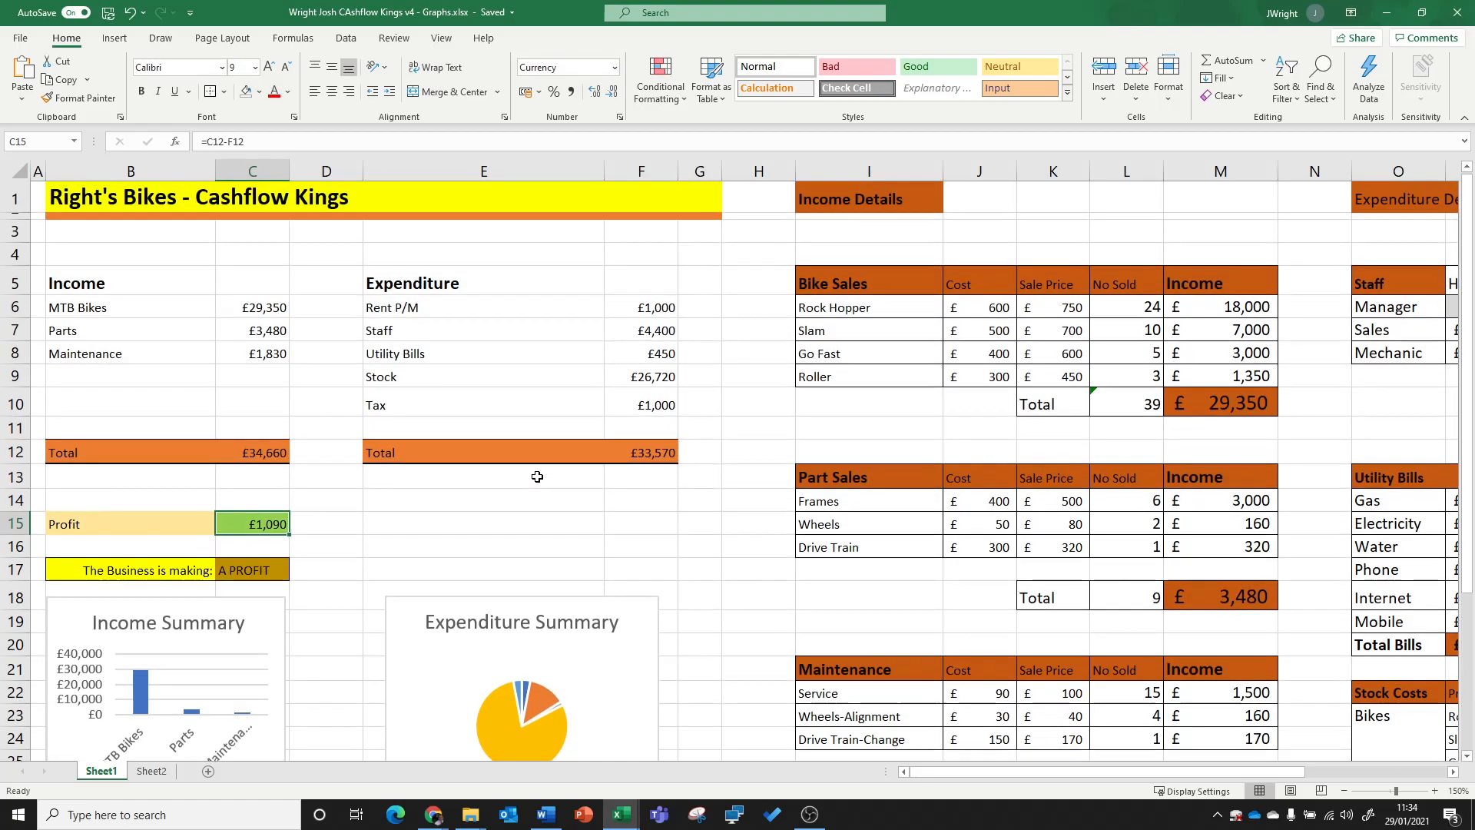
pyautogui.moveTo(1133, 307); pyautogui.dragTo(1134, 377)
pyautogui.press('Delete')
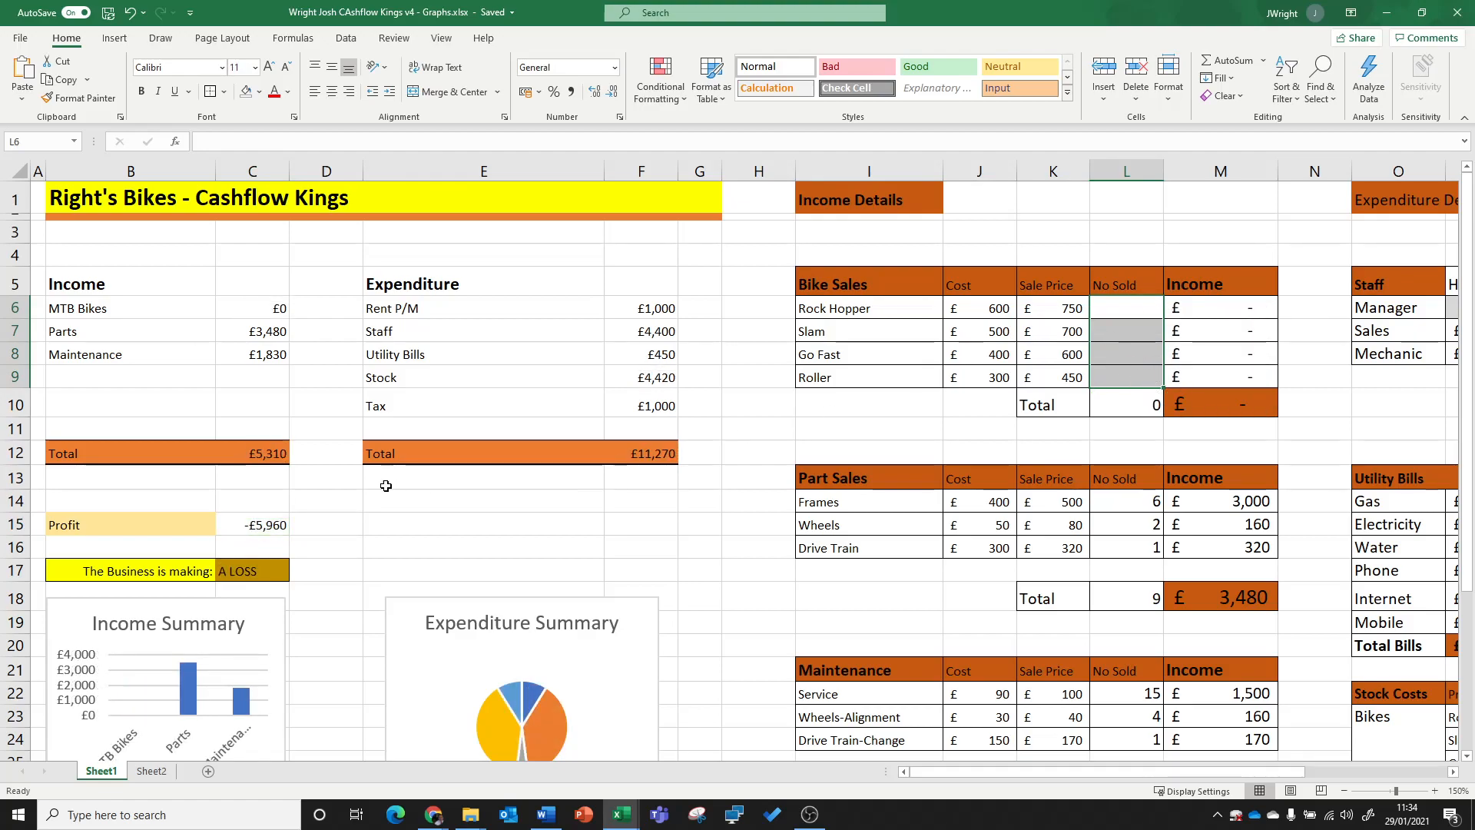
pyautogui.click(273, 525)
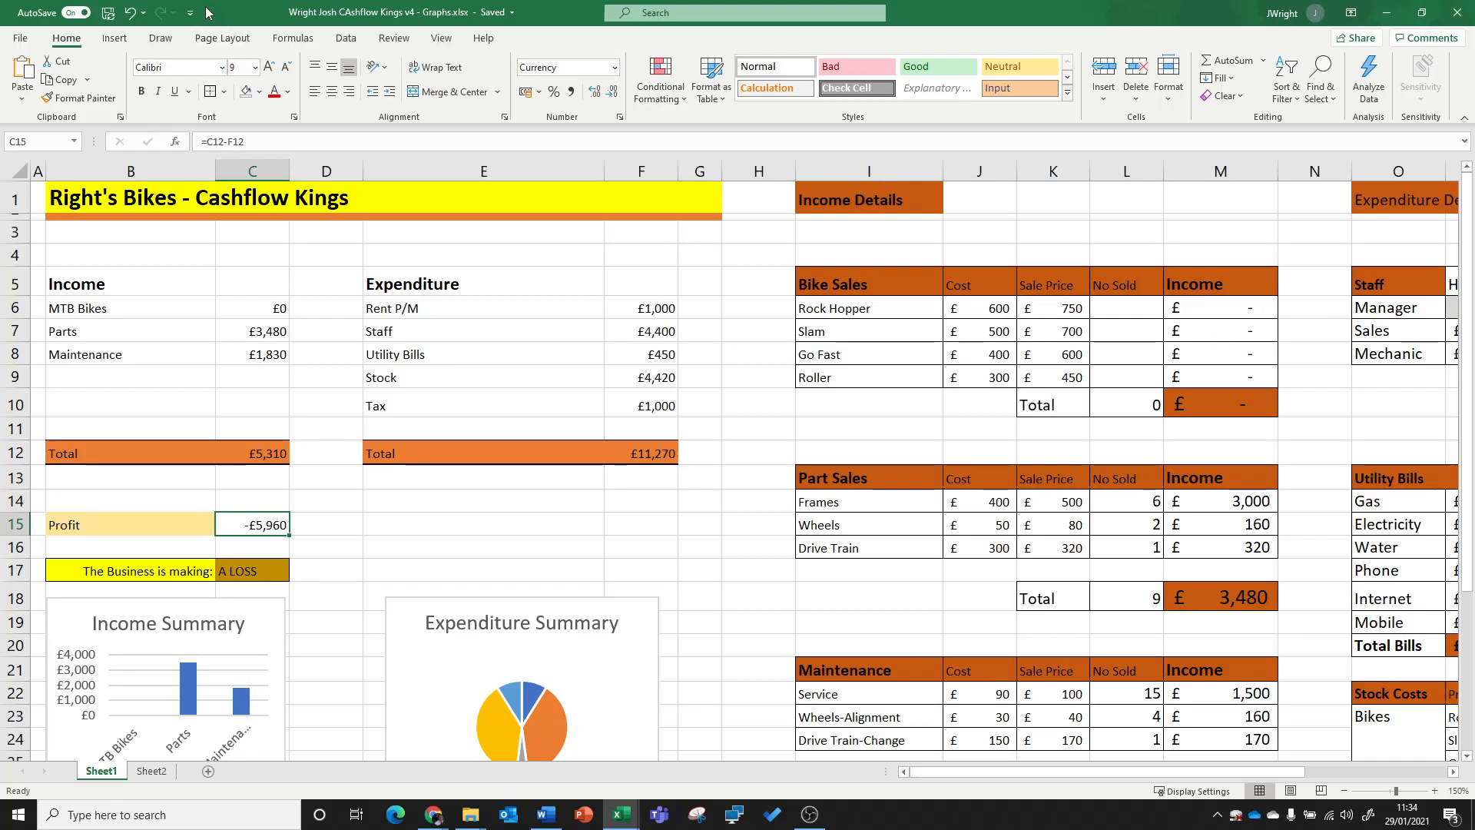
pyautogui.click(129, 13)
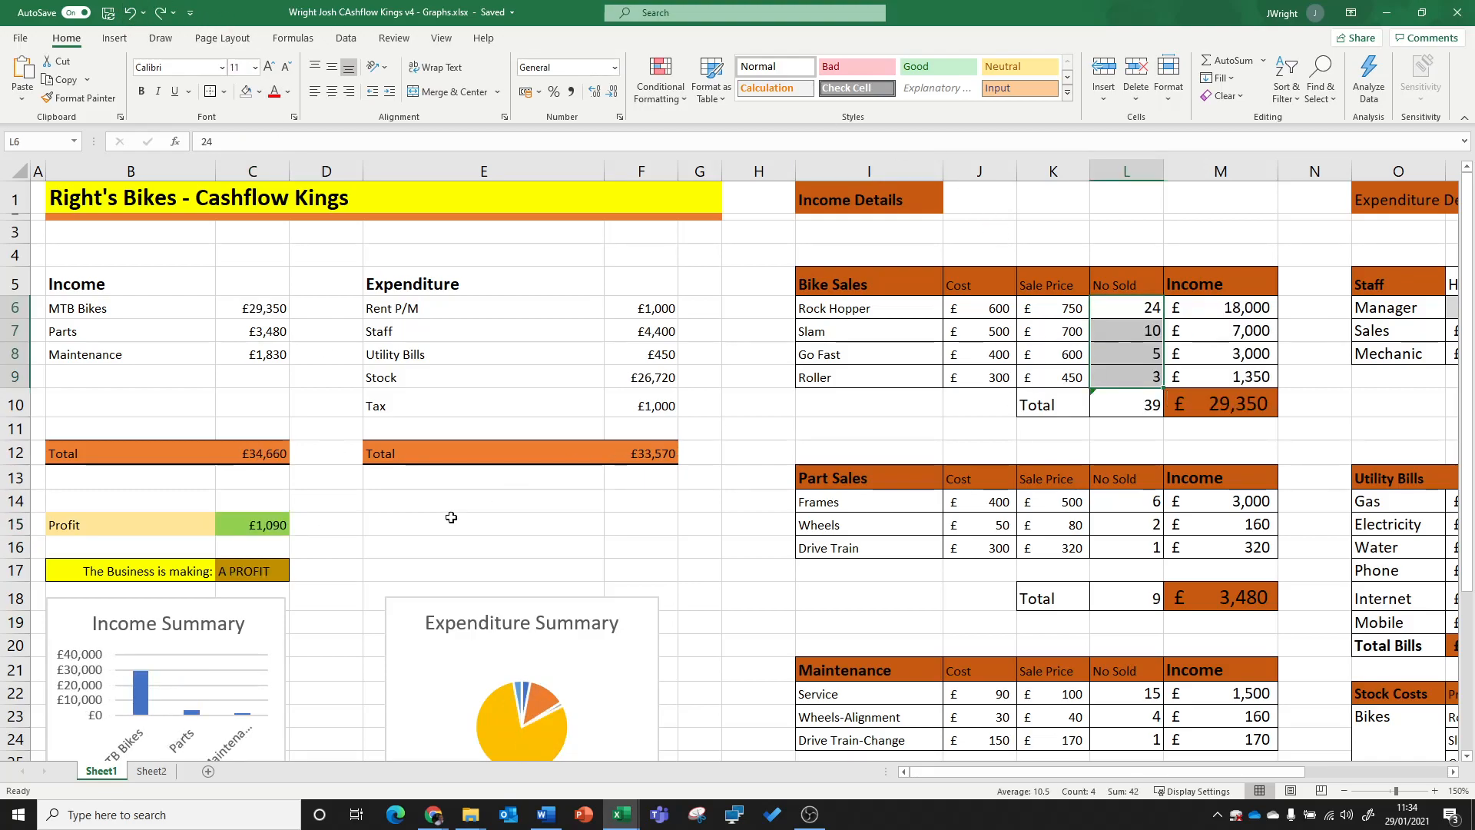
pyautogui.click(427, 530)
# Step: Start a Less Than conditional formatting rule on the Profit amount cell C15 with a threshold of 0
pyautogui.click(256, 522)
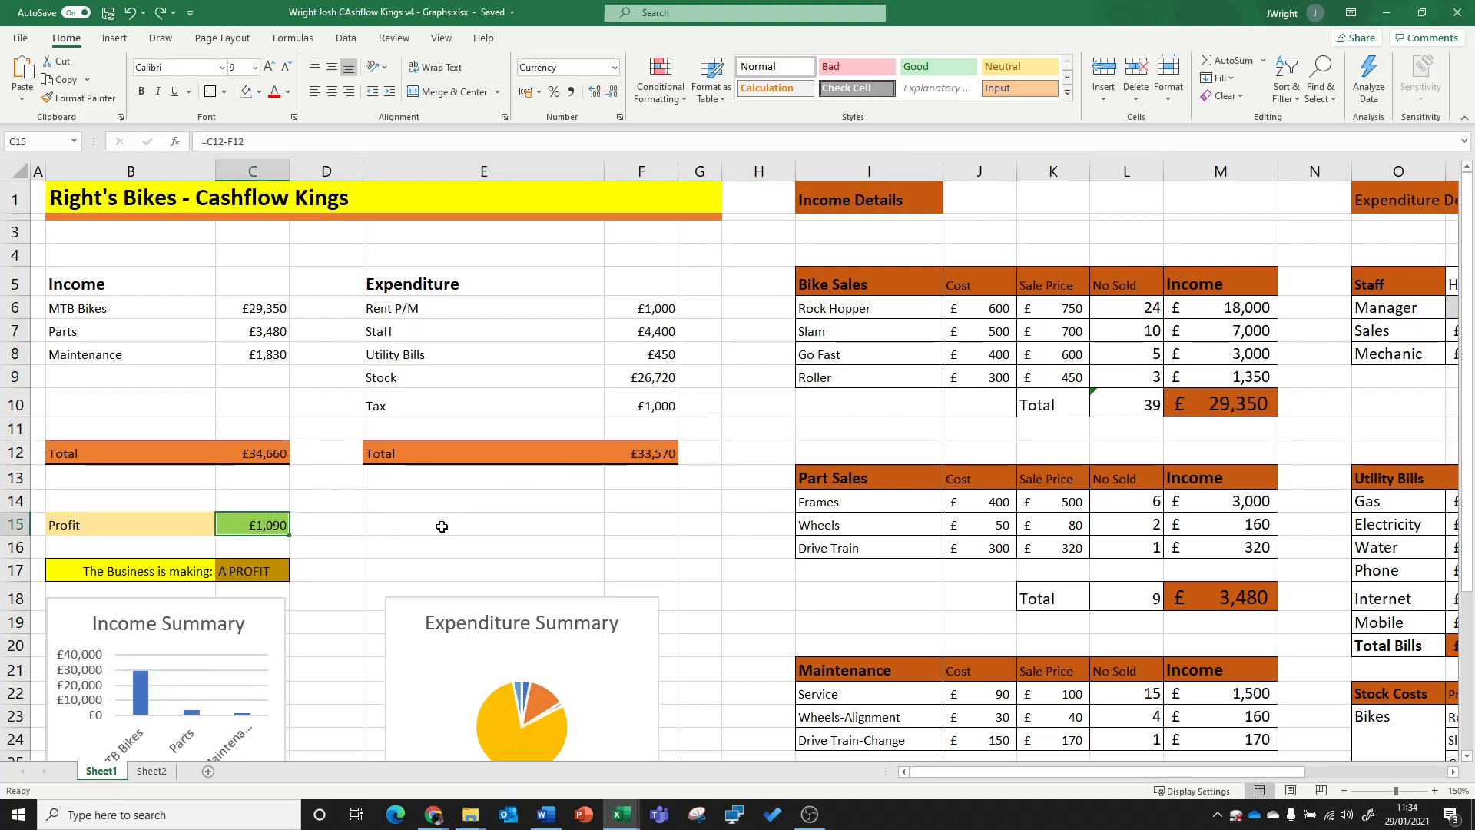
pyautogui.click(660, 84)
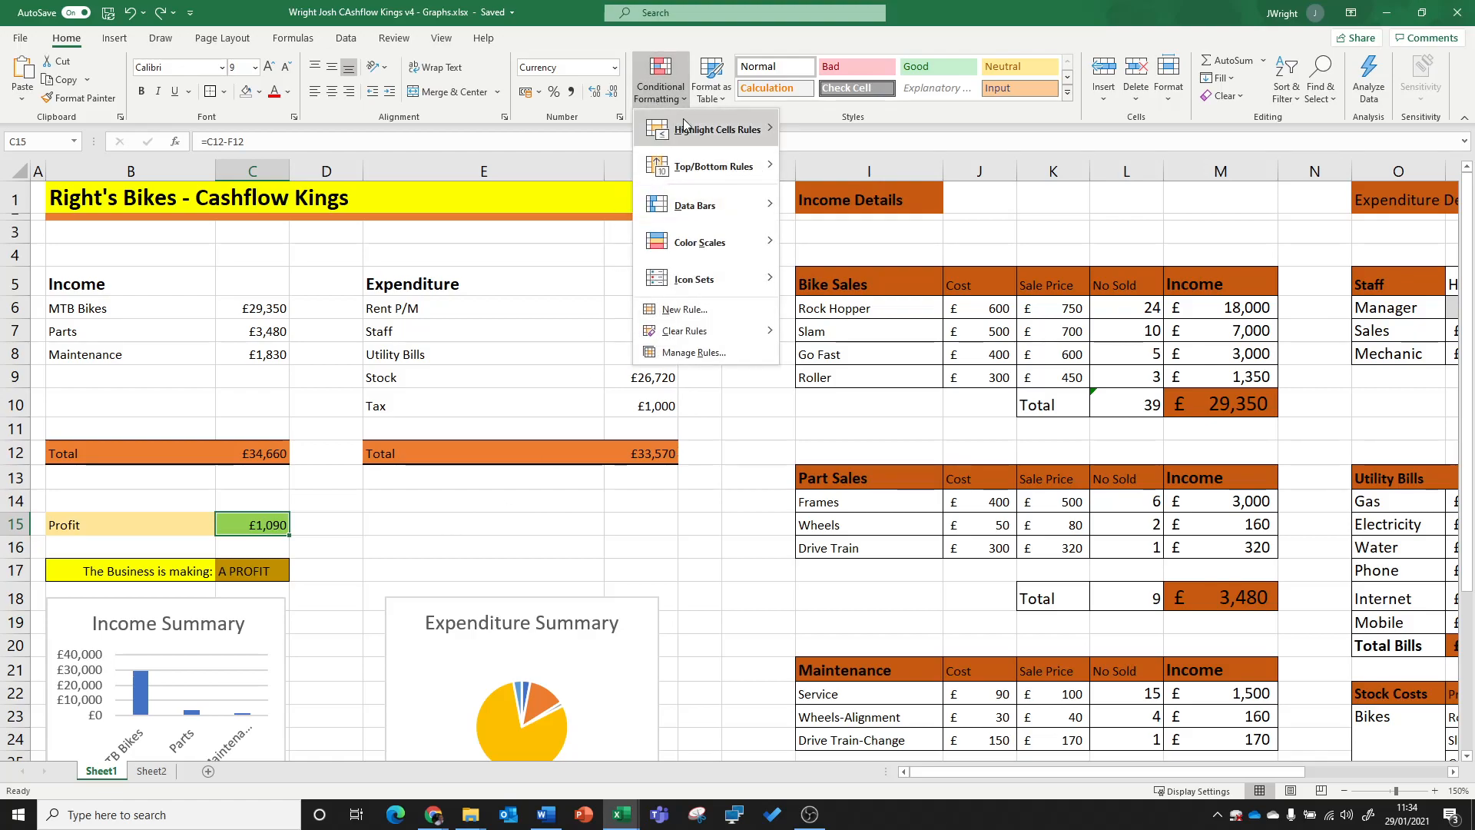
pyautogui.moveTo(694, 132)
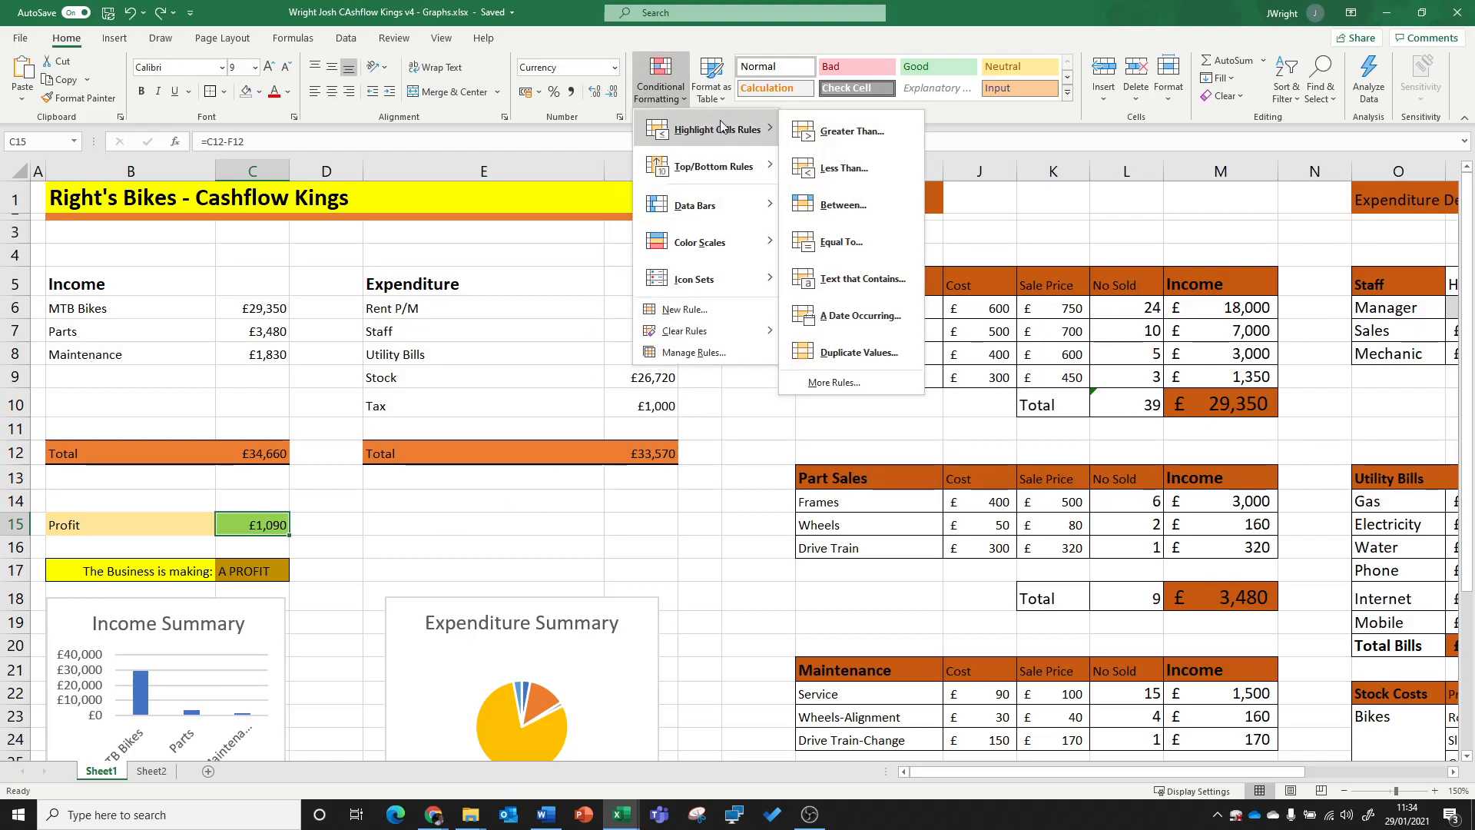
pyautogui.click(868, 172)
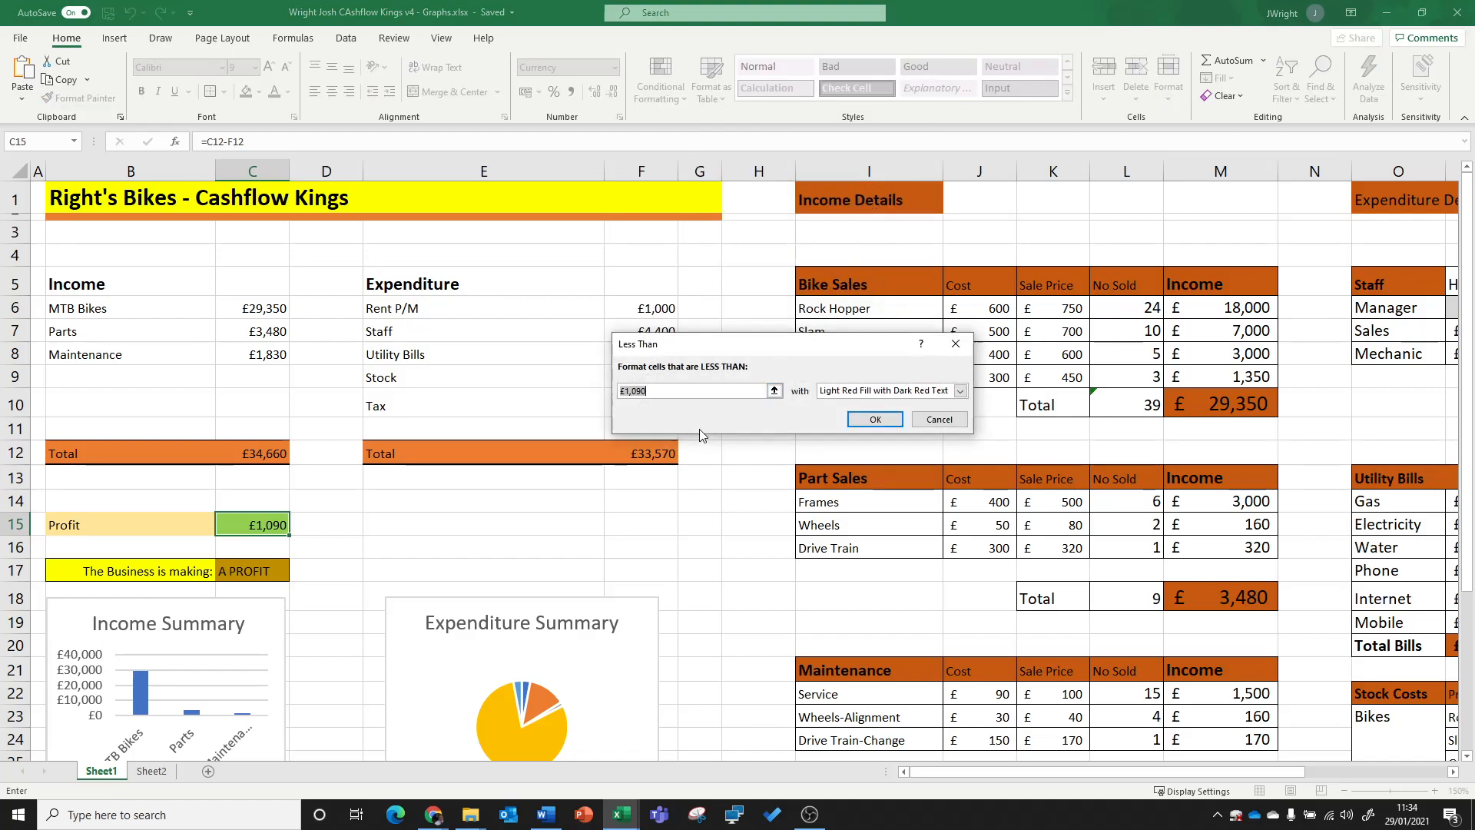
pyautogui.write('0')
# Step: Give the Less Than rule a custom format with a bright red fill and apply it to C15
pyautogui.click(859, 393)
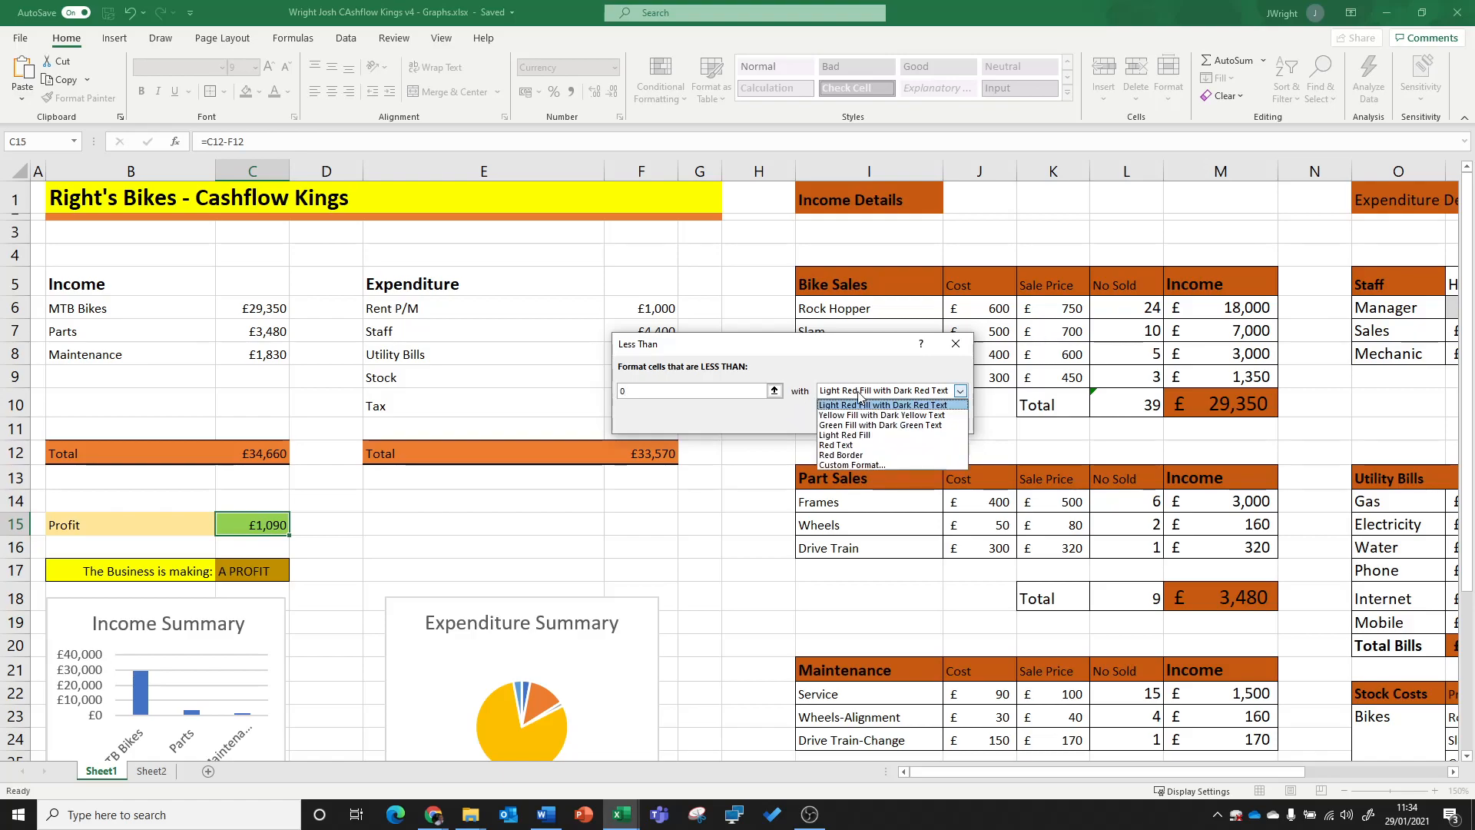
pyautogui.click(859, 464)
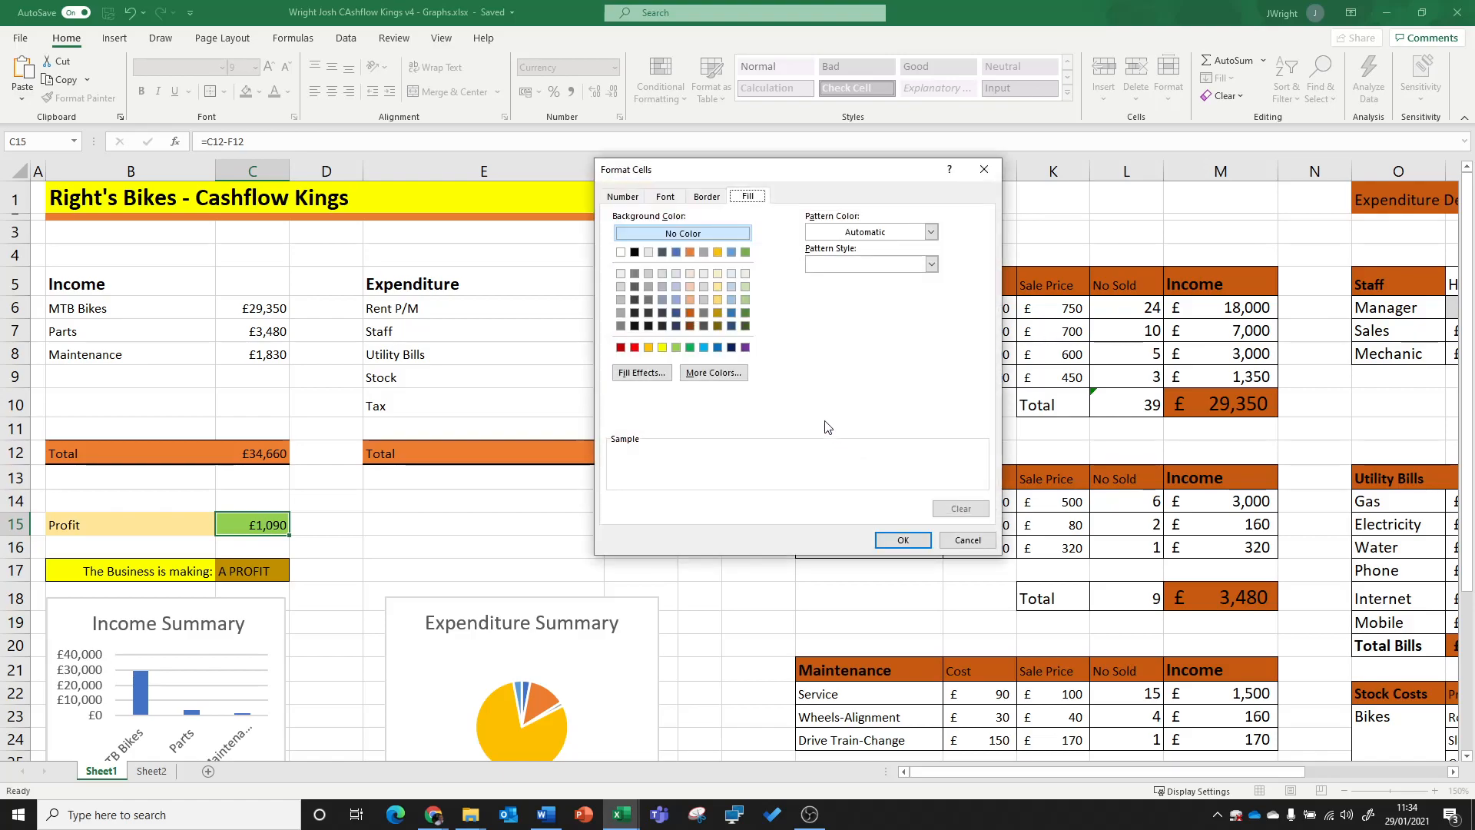
pyautogui.click(634, 348)
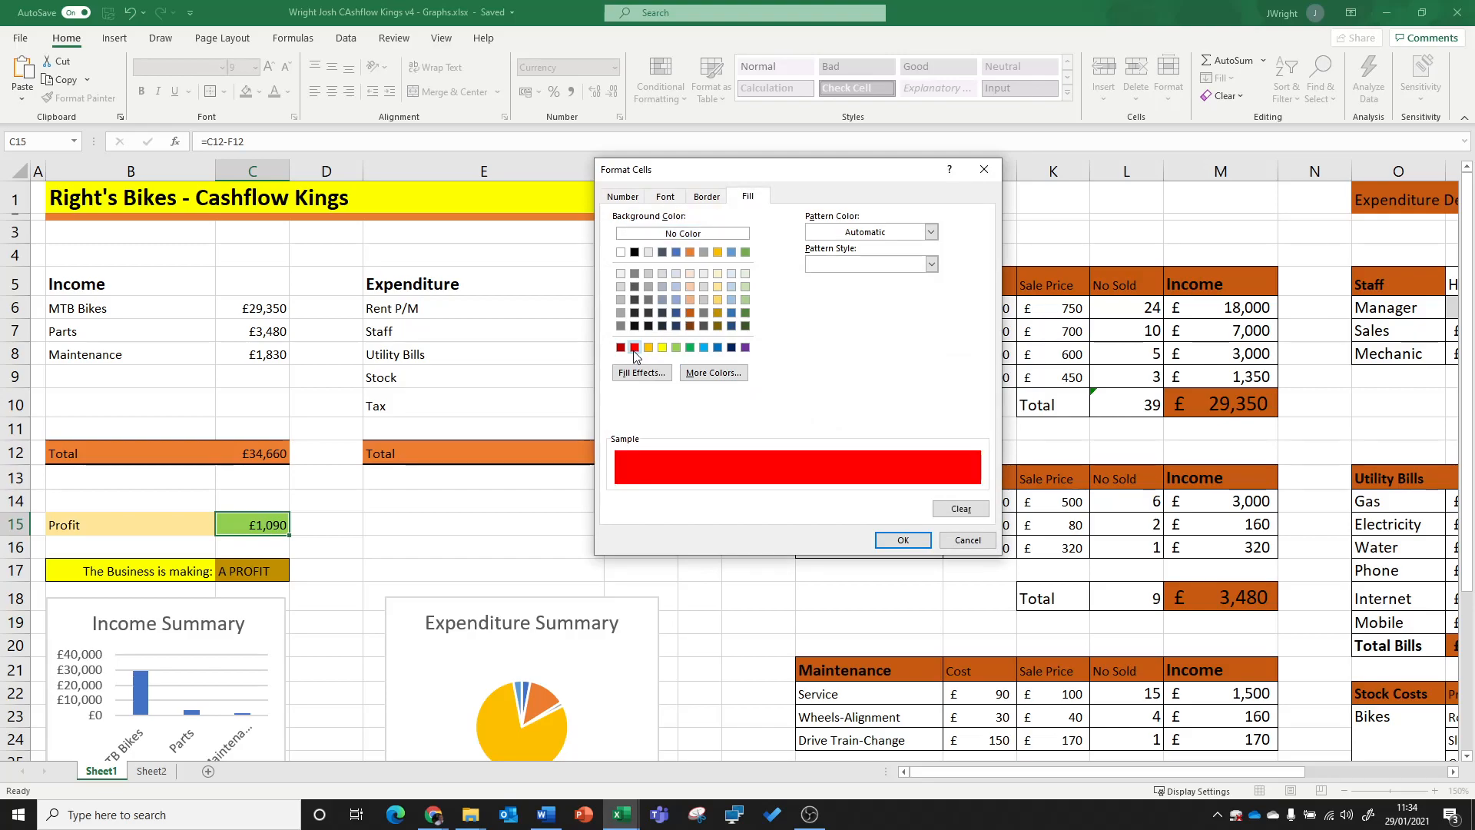
pyautogui.click(898, 539)
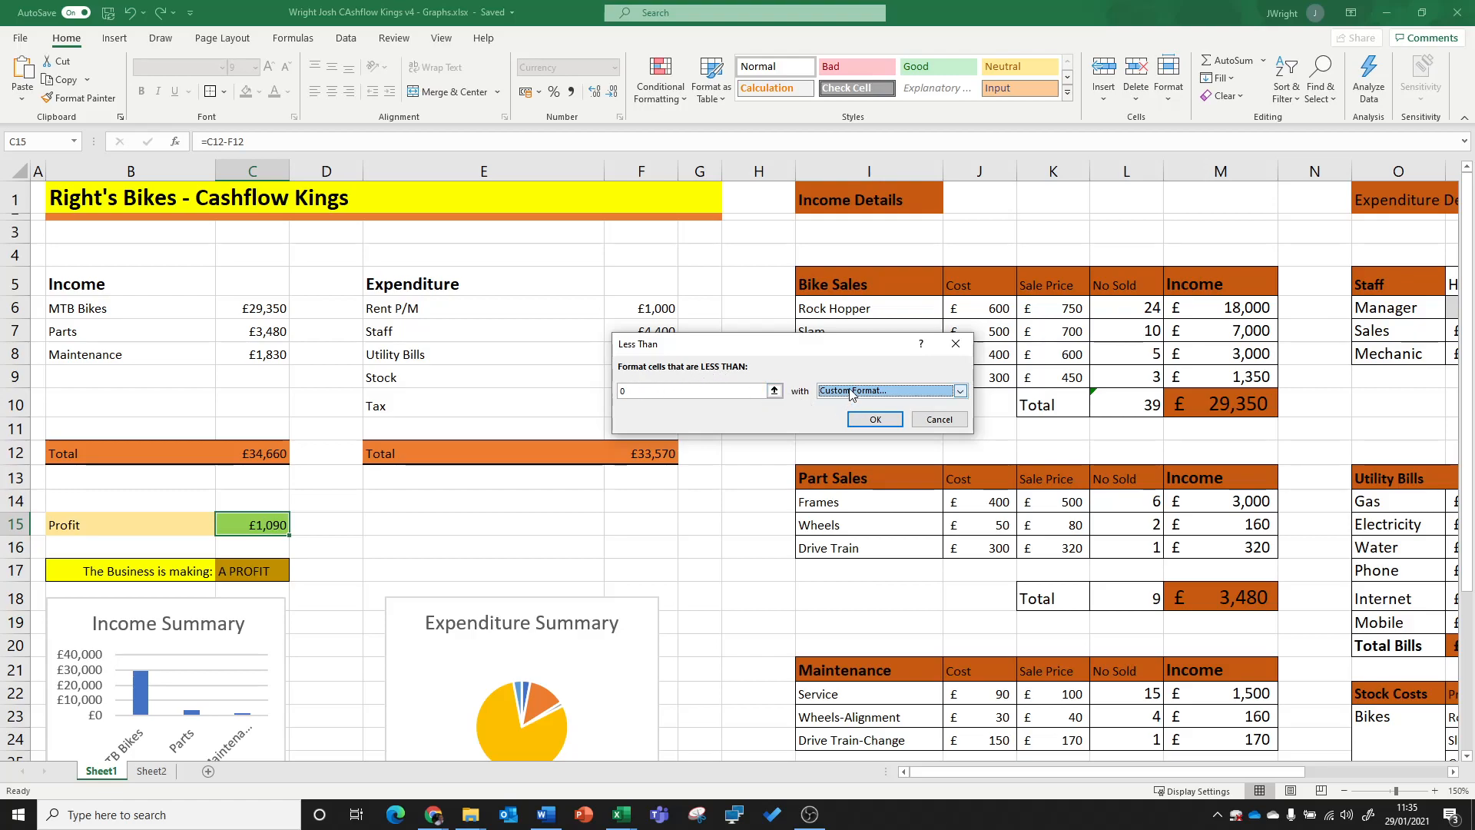
pyautogui.click(875, 420)
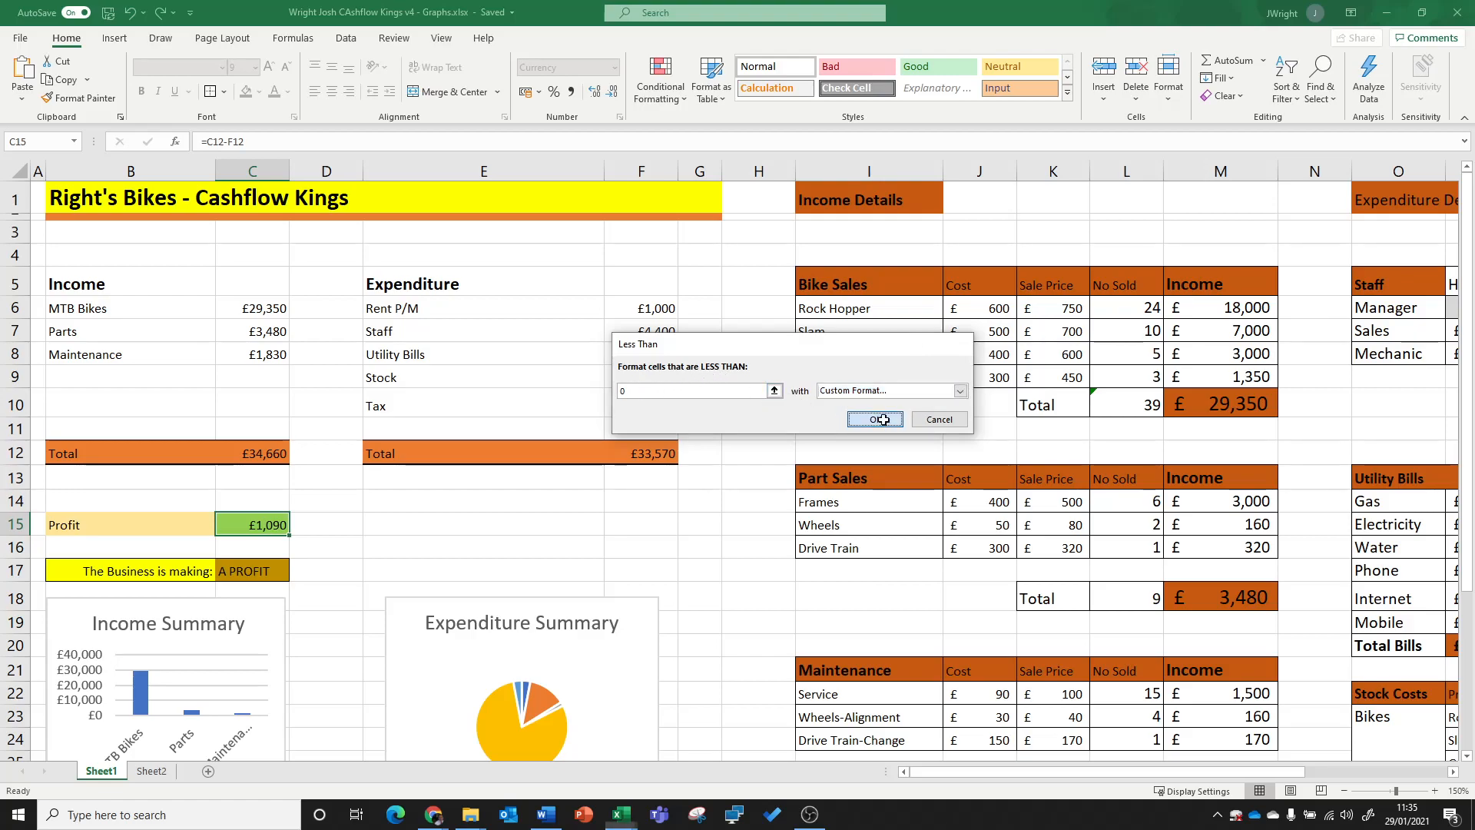
pyautogui.click(699, 523)
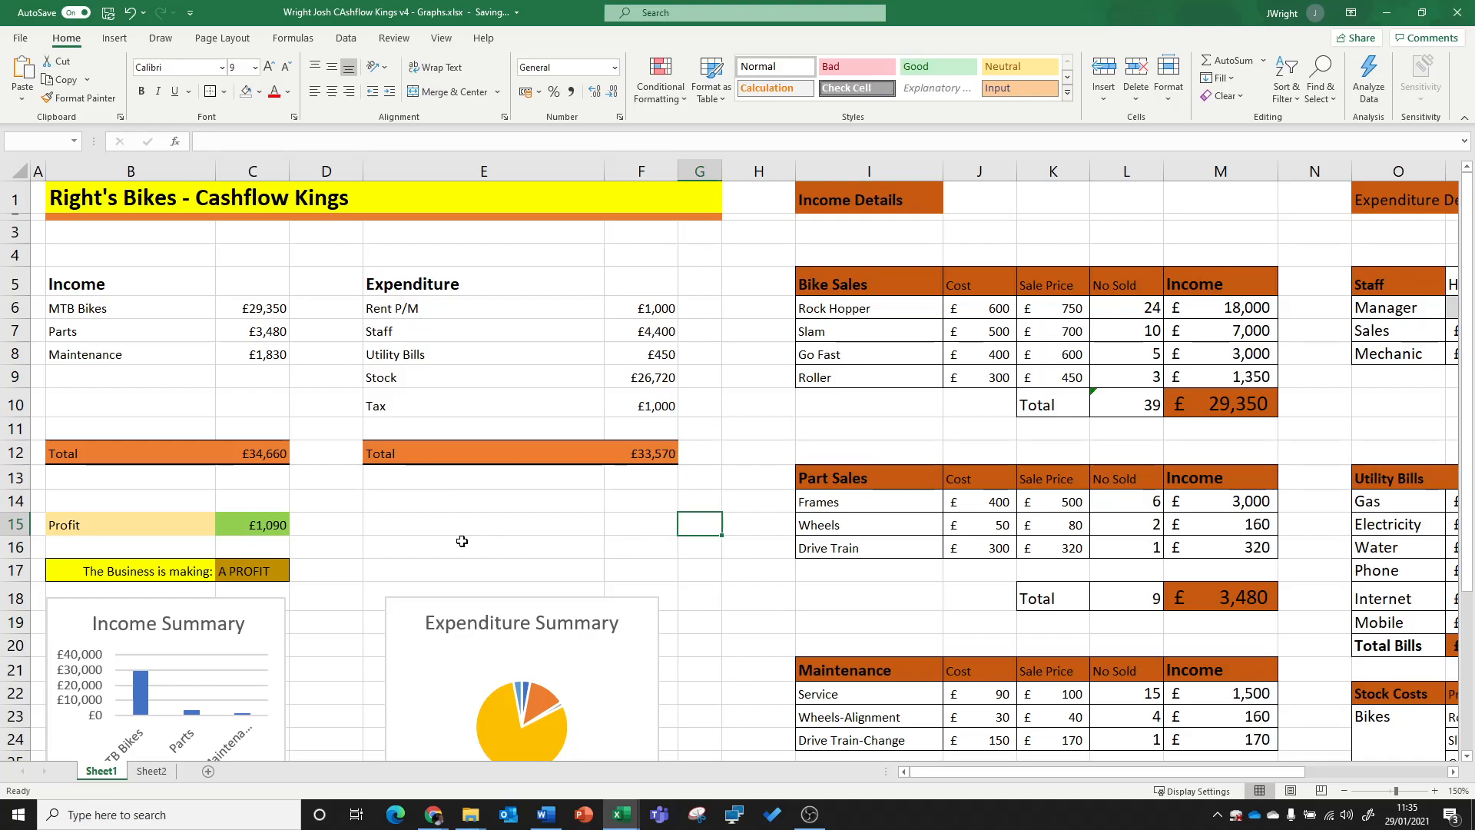
# Step: Test the loss formatting by deleting the Bike Sales No Sold figures in L6:L9
pyautogui.click(248, 525)
pyautogui.moveTo(1122, 309); pyautogui.dragTo(1137, 384)
pyautogui.press('Delete')
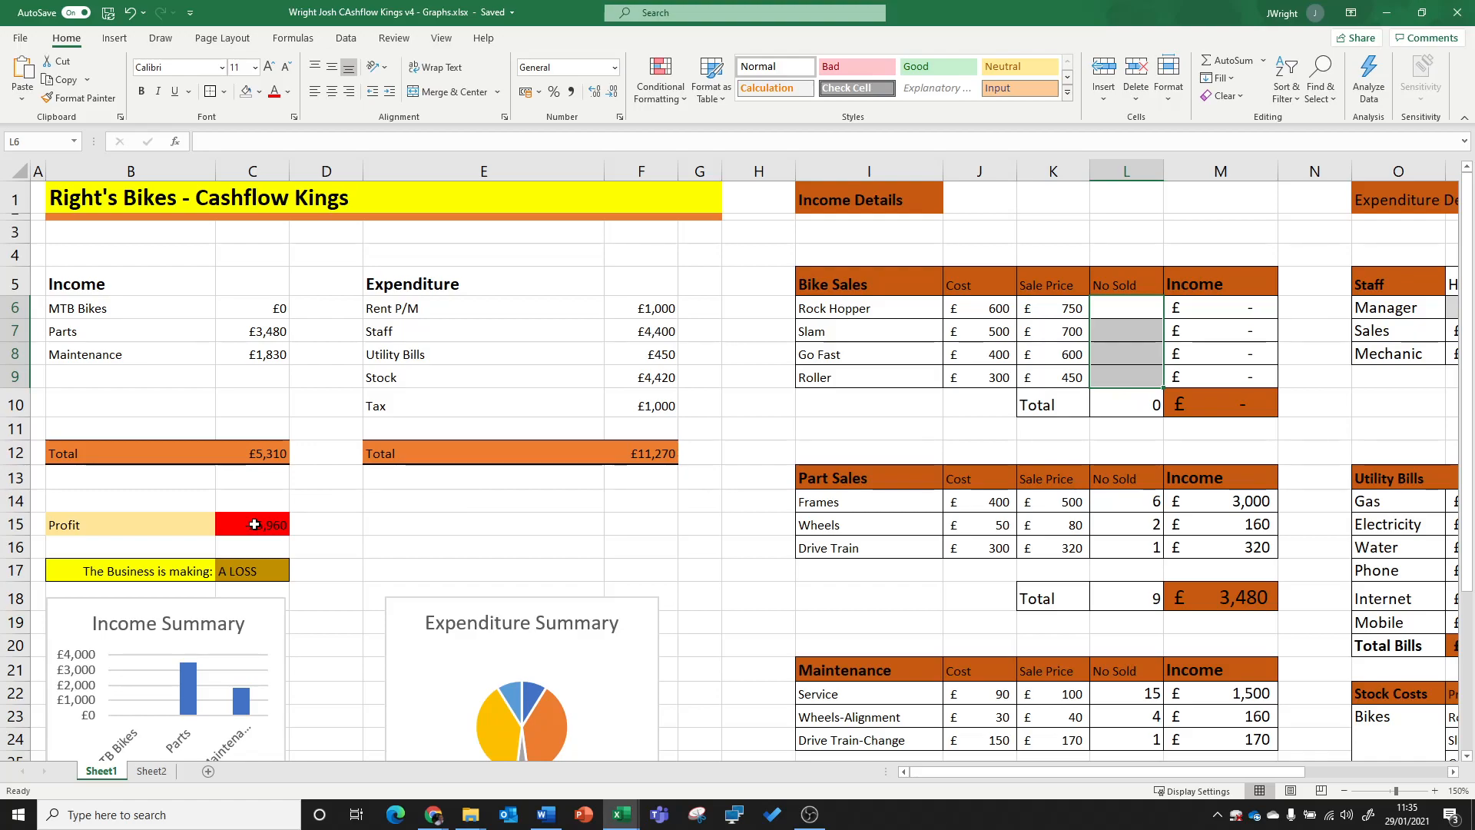
# Step: Review the function arguments of the IF formula in C17 and close them without changes
pyautogui.scroll(-1, 375, 510)
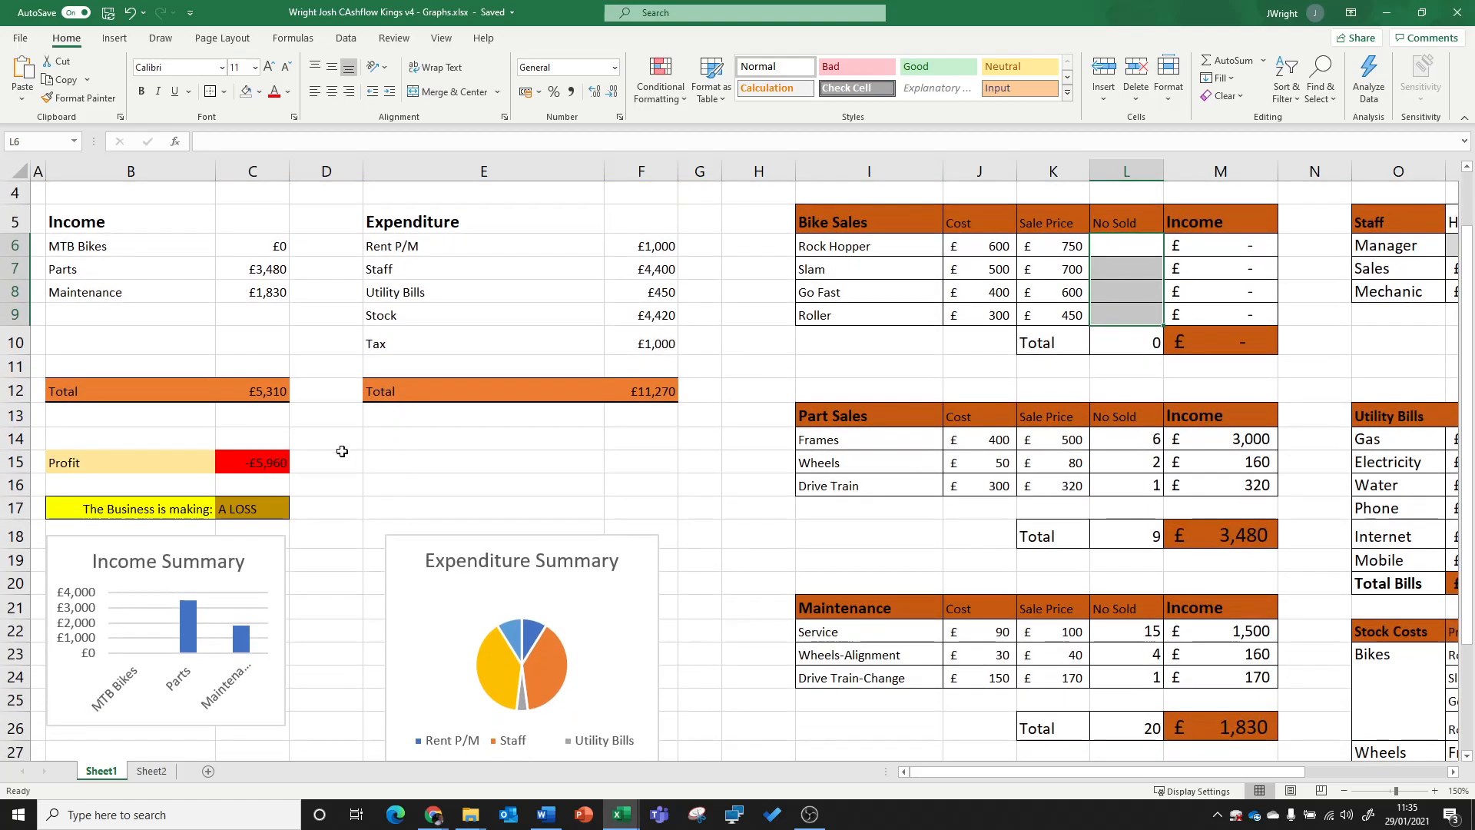
pyautogui.click(254, 507)
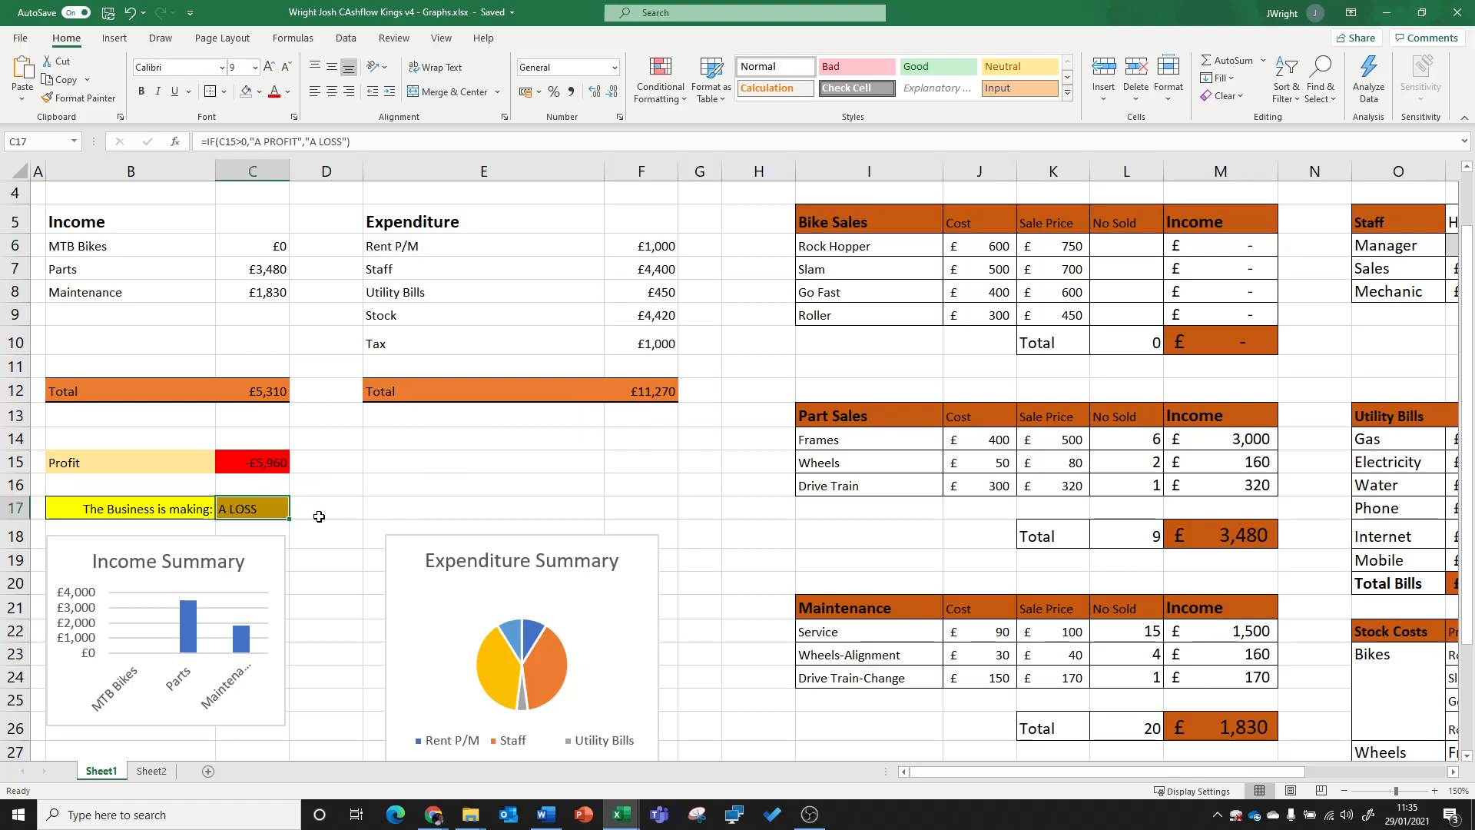
pyautogui.click(175, 142)
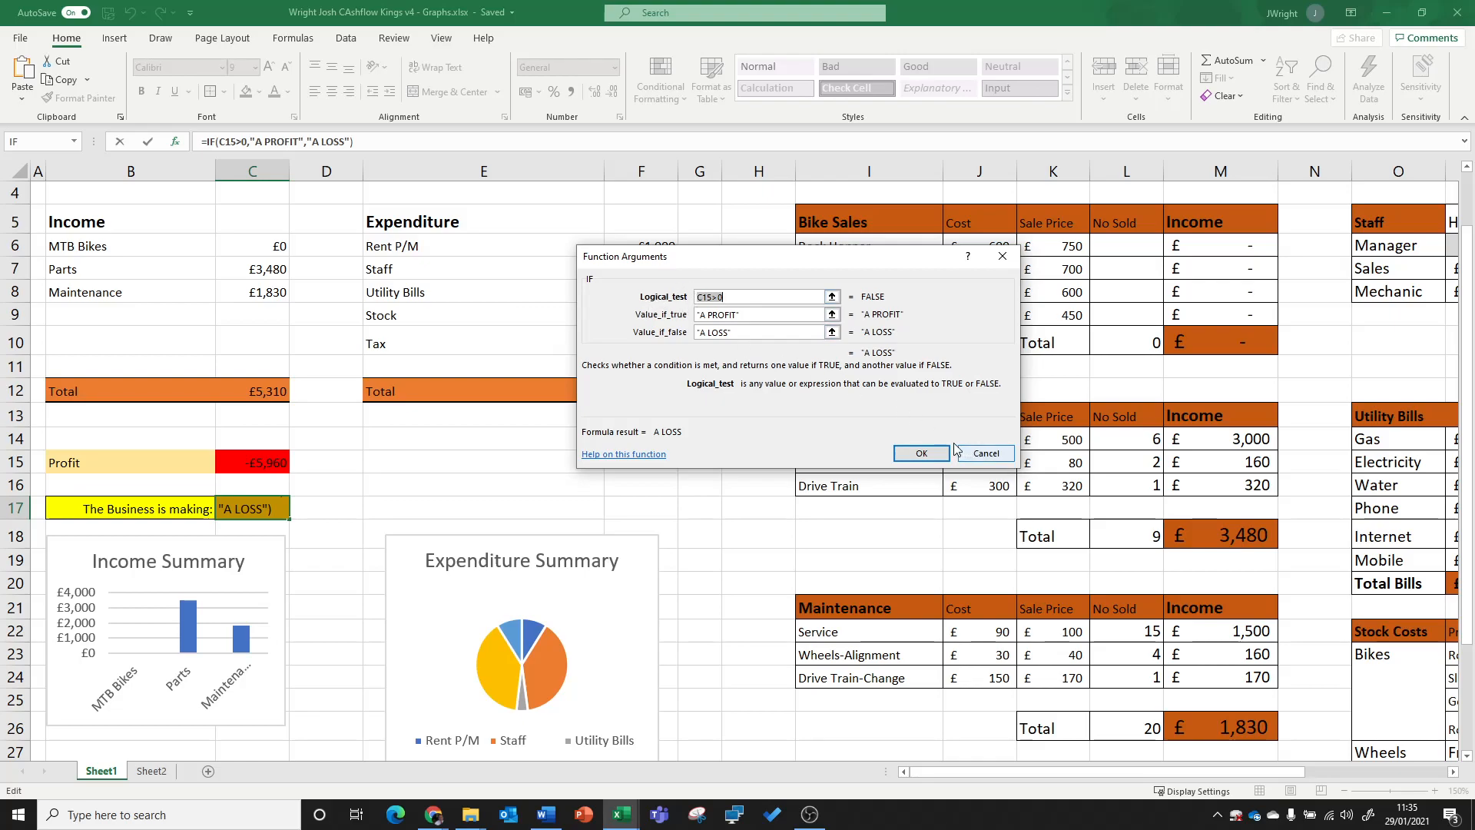
pyautogui.click(986, 454)
pyautogui.click(636, 505)
# Step: Review the conditional formatting rules set on C15 in the rules manager
pyautogui.click(232, 464)
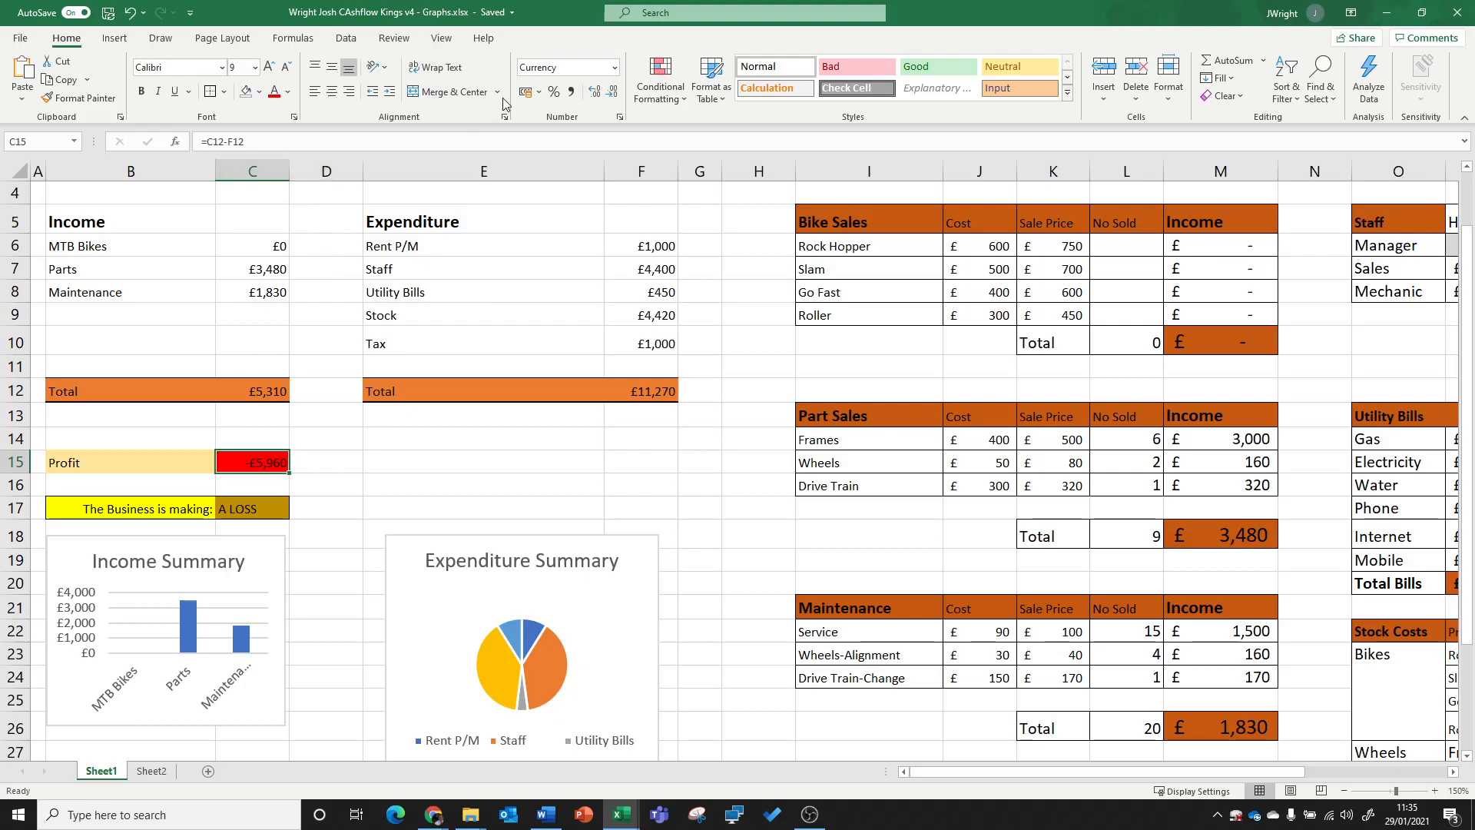
pyautogui.click(661, 92)
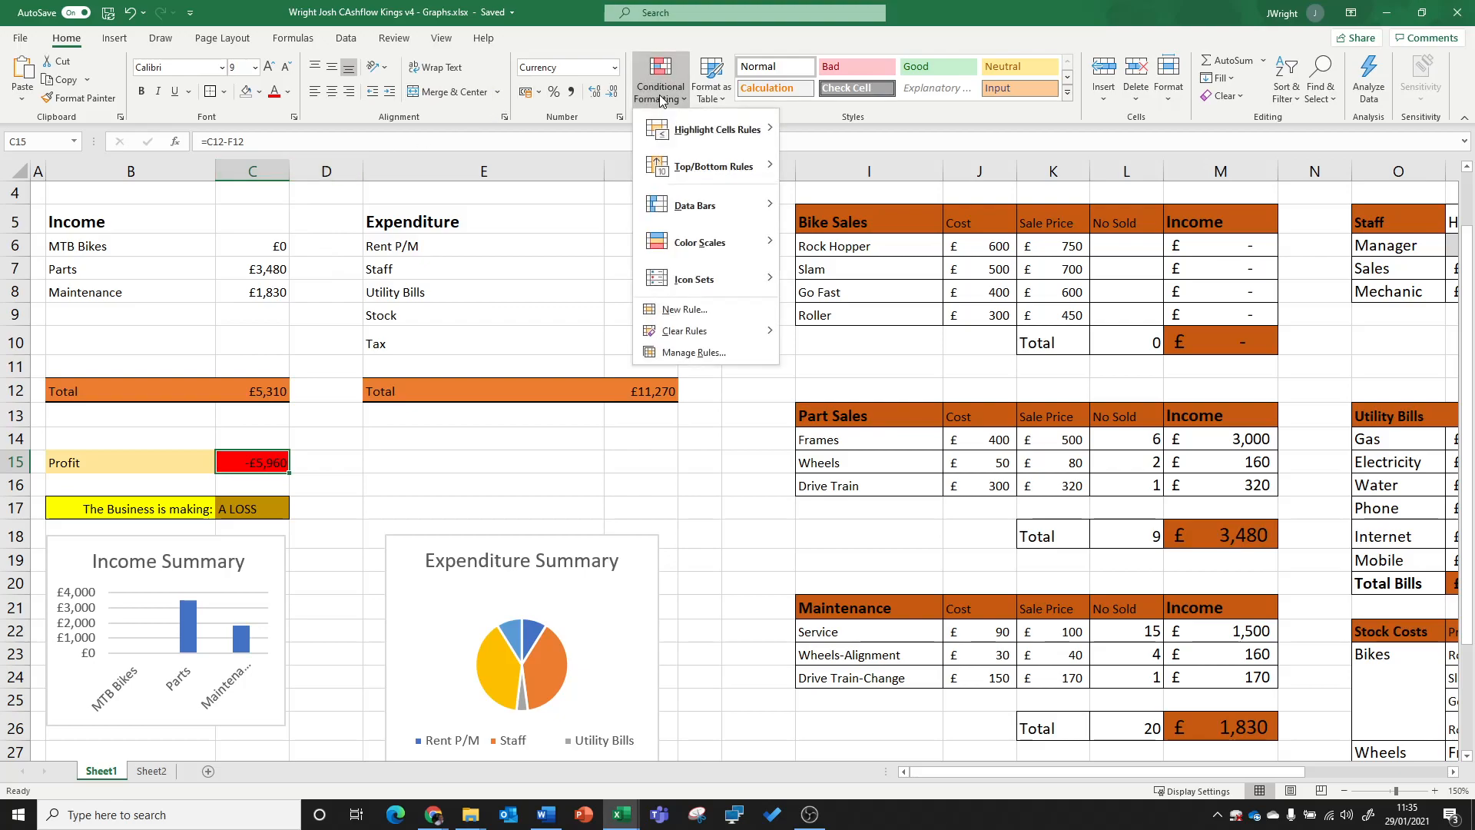
pyautogui.click(709, 357)
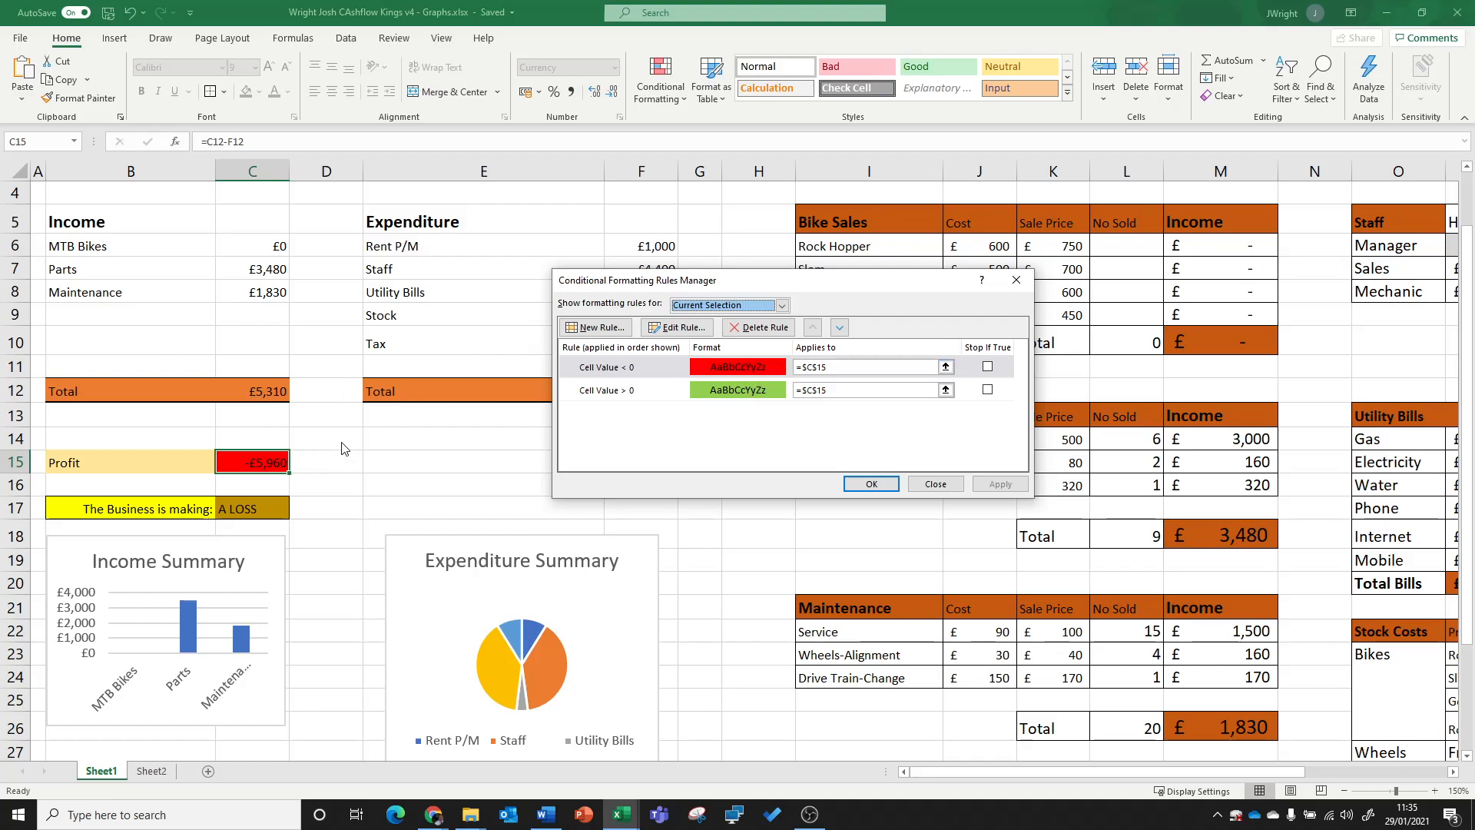
pyautogui.click(868, 483)
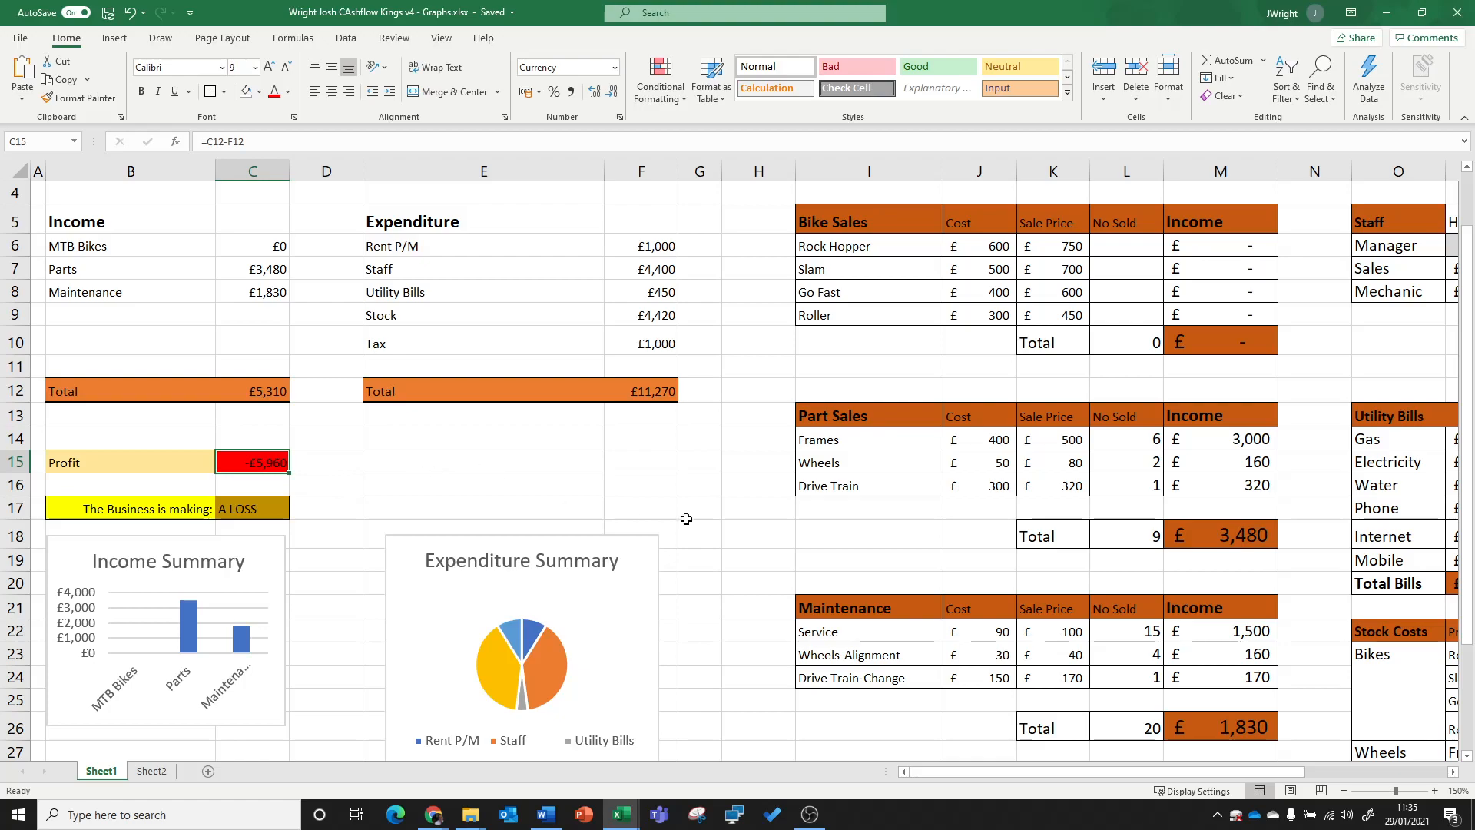
# Step: Enter 34 as the No Sold figure for Rock Hopper and 23 for Slam, and check the profit area
pyautogui.click(1123, 247)
pyautogui.write('34')
pyautogui.press('Return')
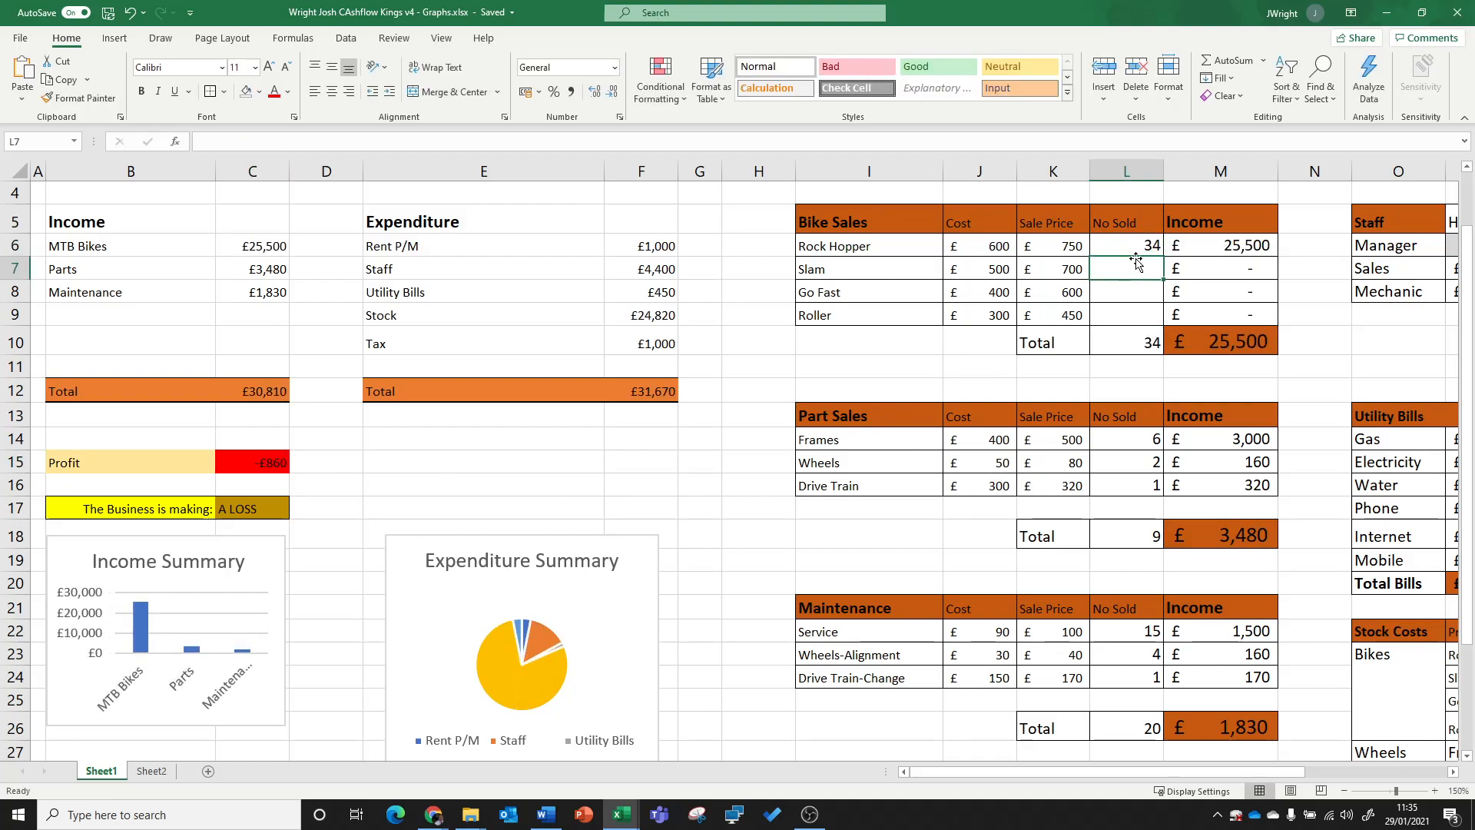
pyautogui.write('23')
pyautogui.press('Return')
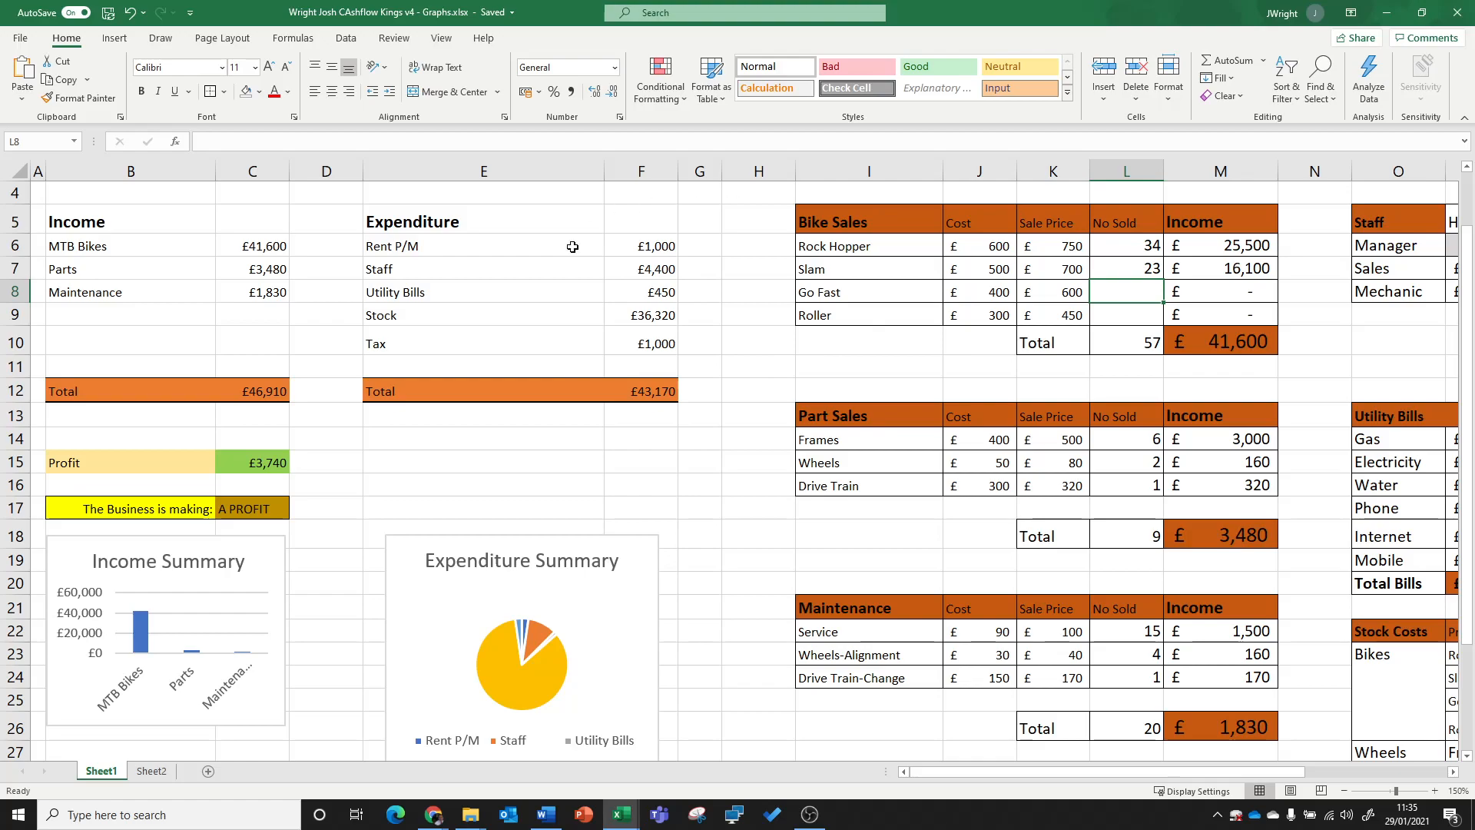
pyautogui.moveTo(187, 432); pyautogui.dragTo(125, 430)
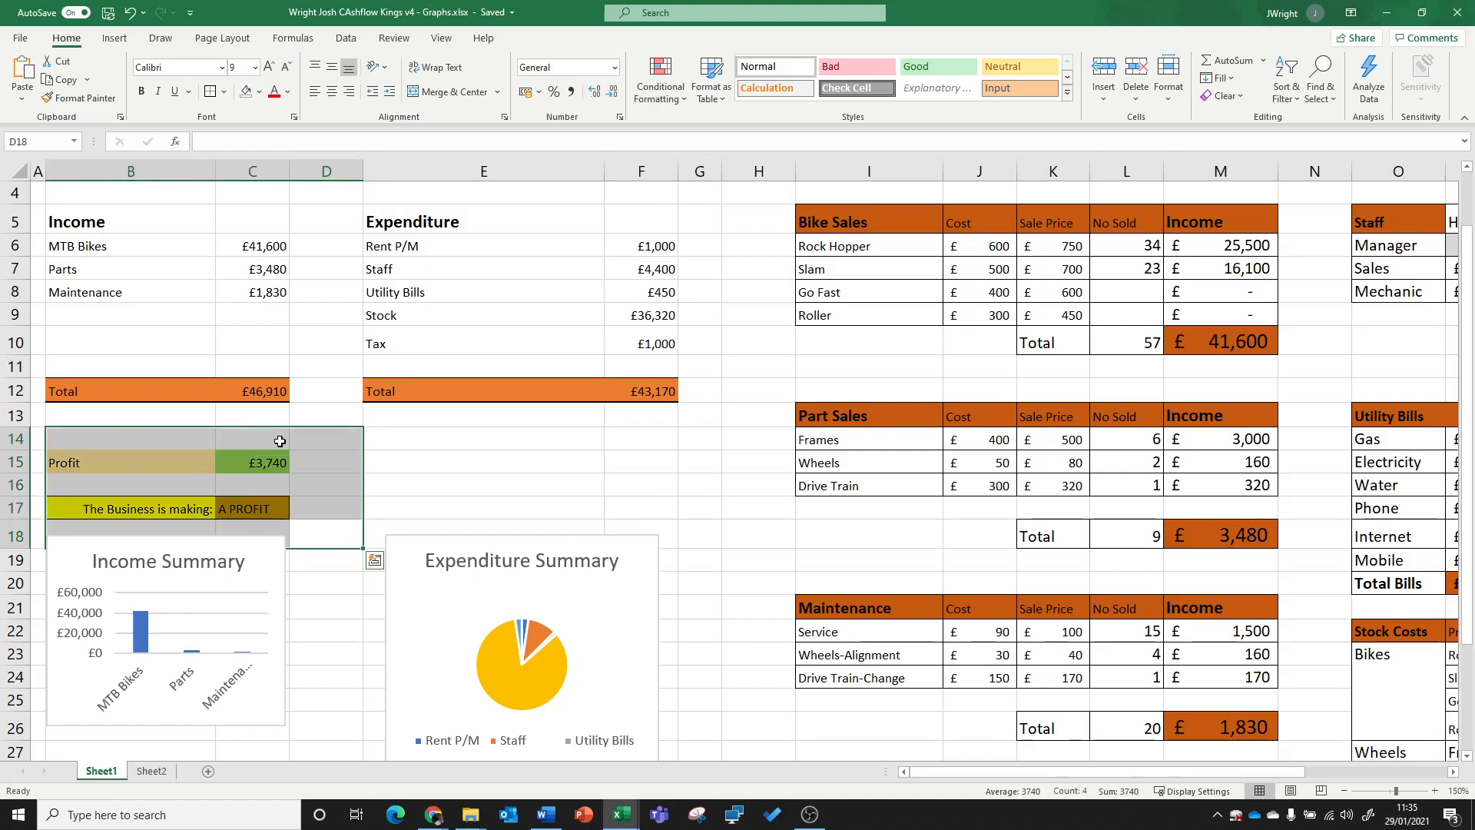
# Step: Enter 10 as the No Sold figure for Go Fast and 12 for Roller
pyautogui.click(1137, 288)
pyautogui.write('10')
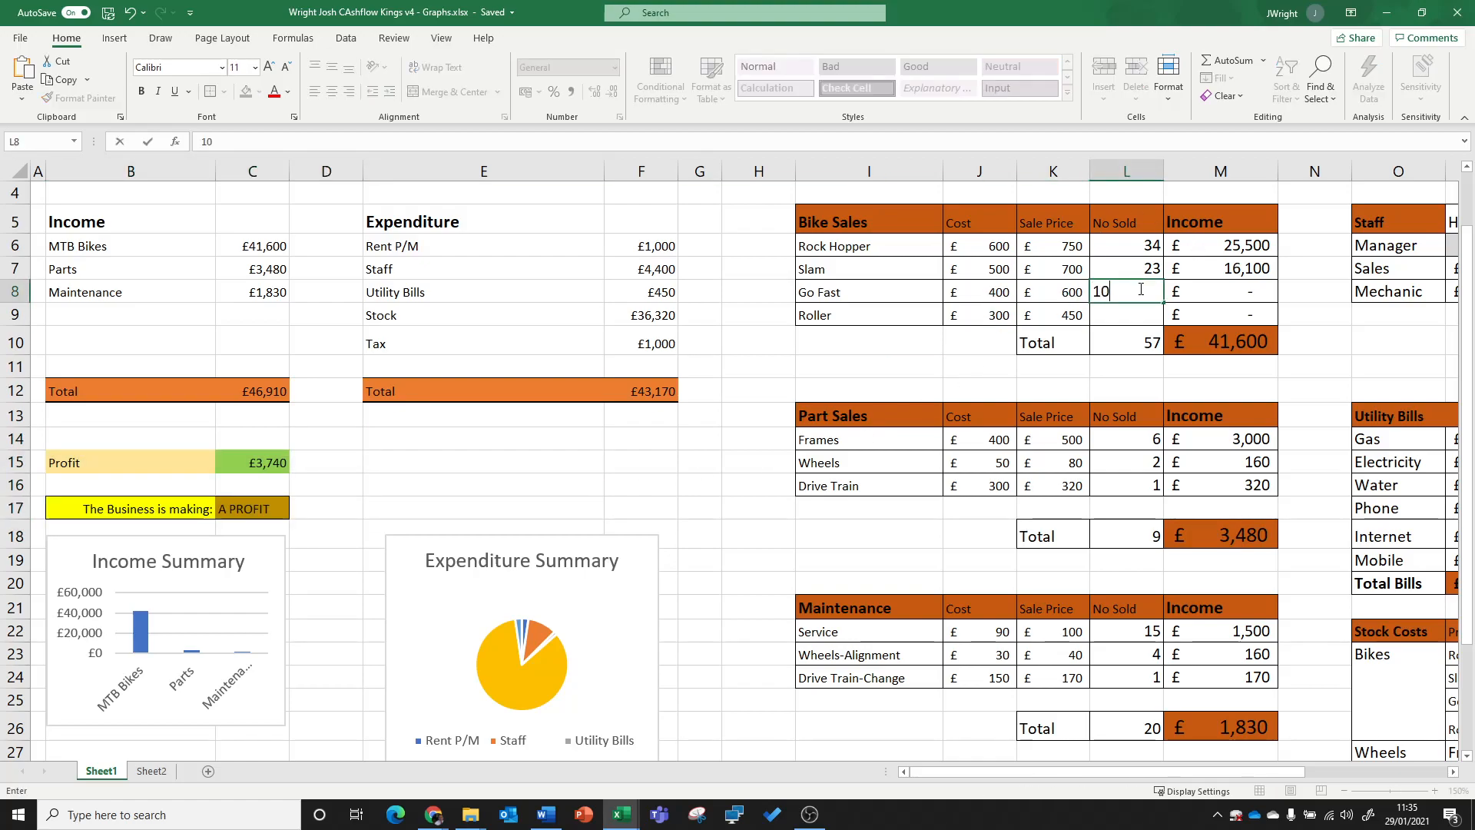
pyautogui.click(1138, 315)
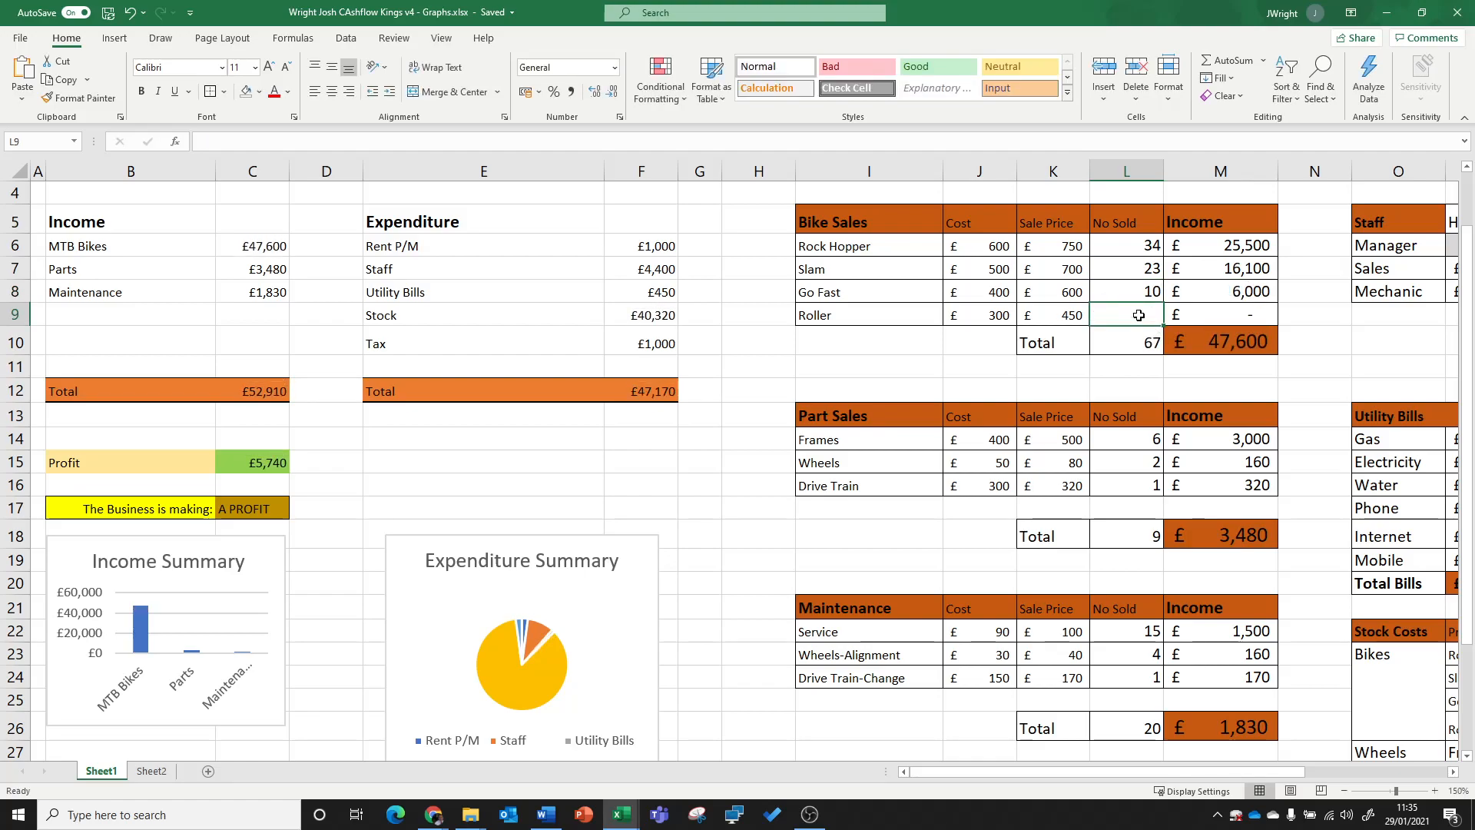
pyautogui.write('12')
pyautogui.press('Return')
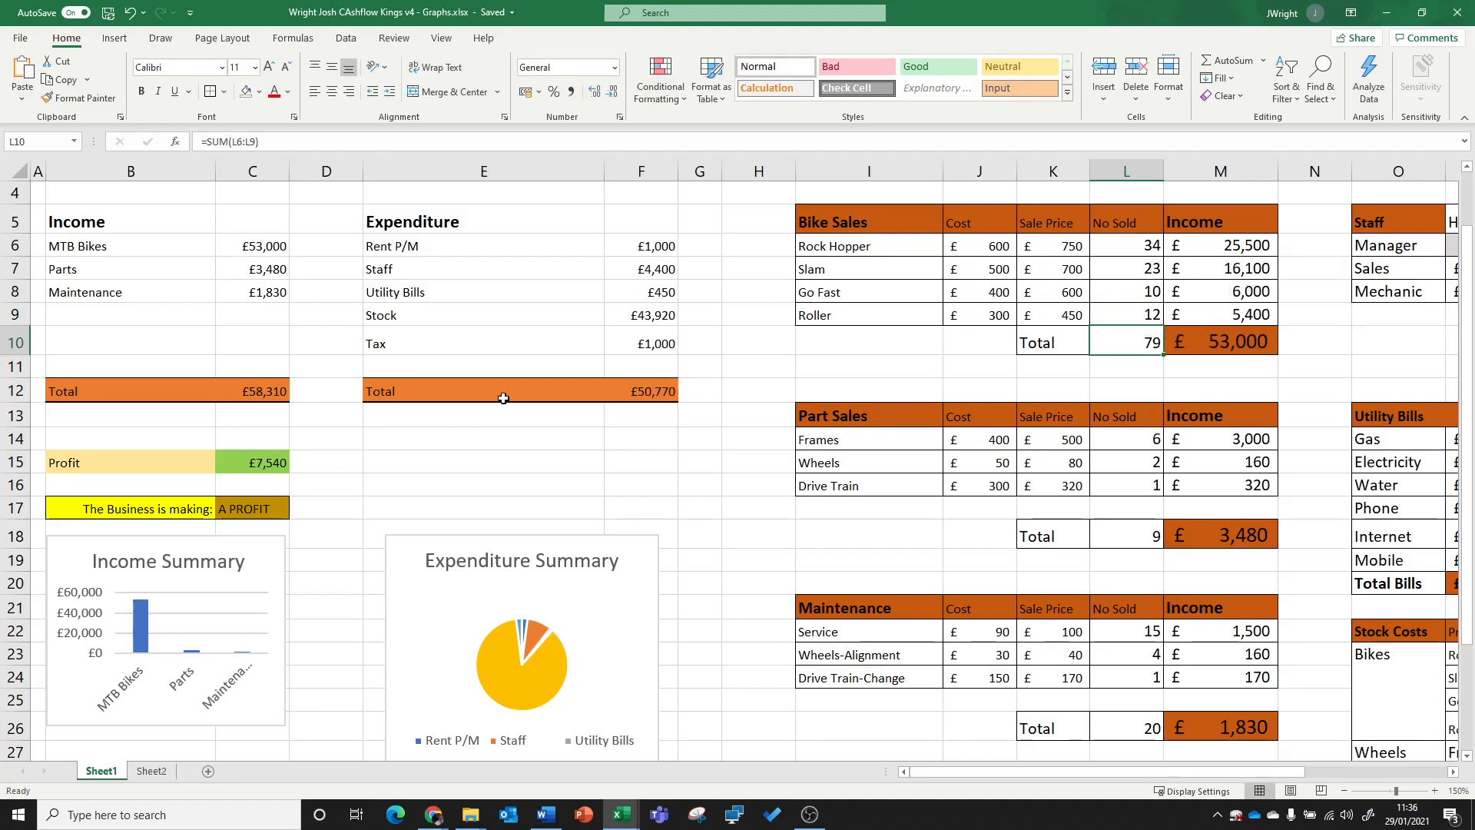
pyautogui.click(510, 462)
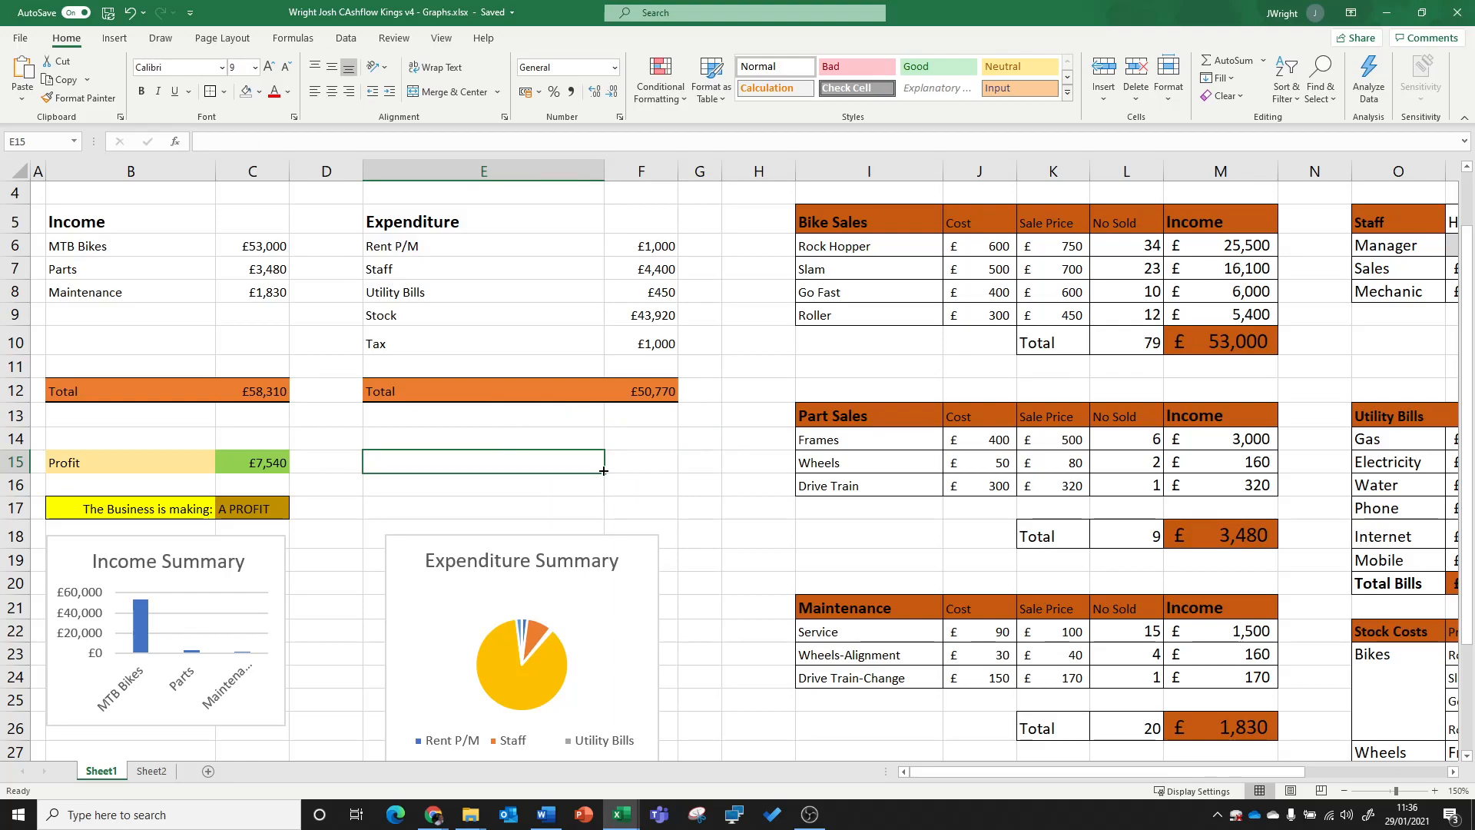